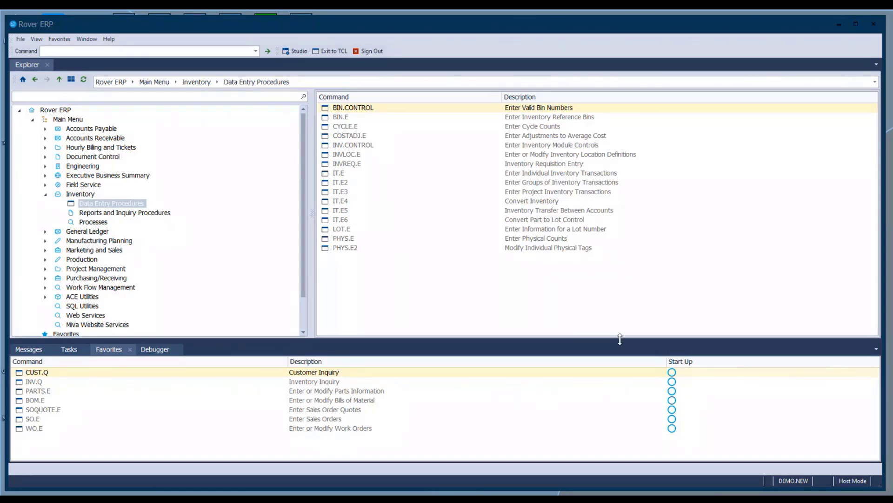
Step: Review the costing method, months of usage, average months and days of transaction history in the inventory module controls, and close the record
double_click(367, 146)
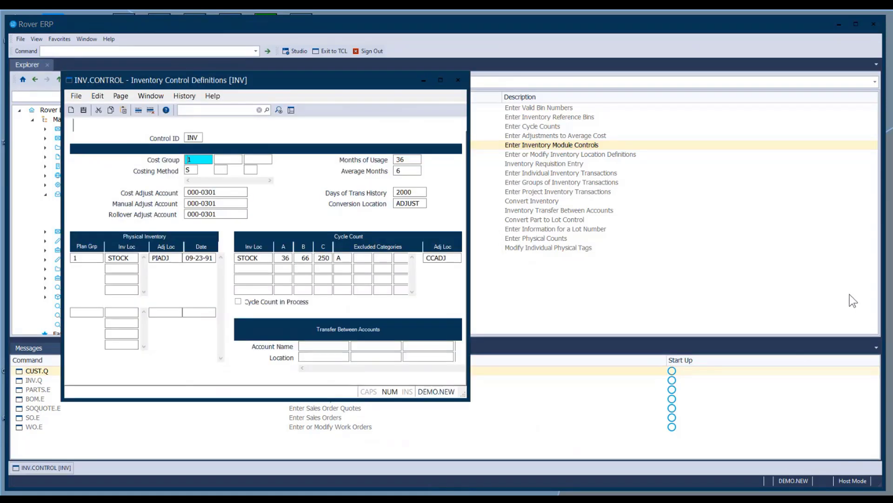
left_click_drag(366, 79, 454, 78)
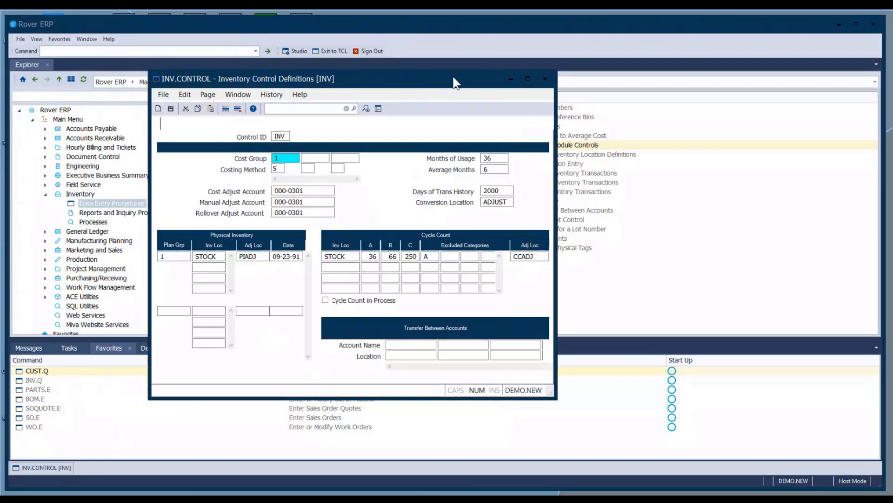
left_click(278, 167)
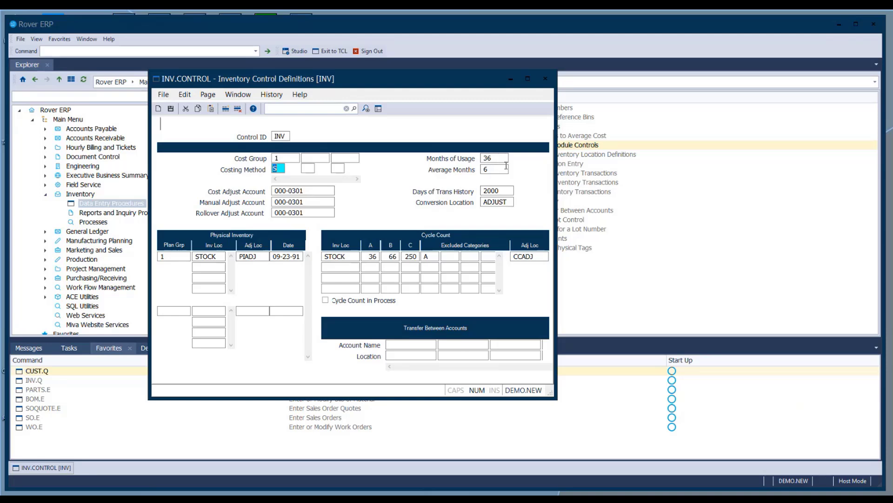
left_click(495, 157)
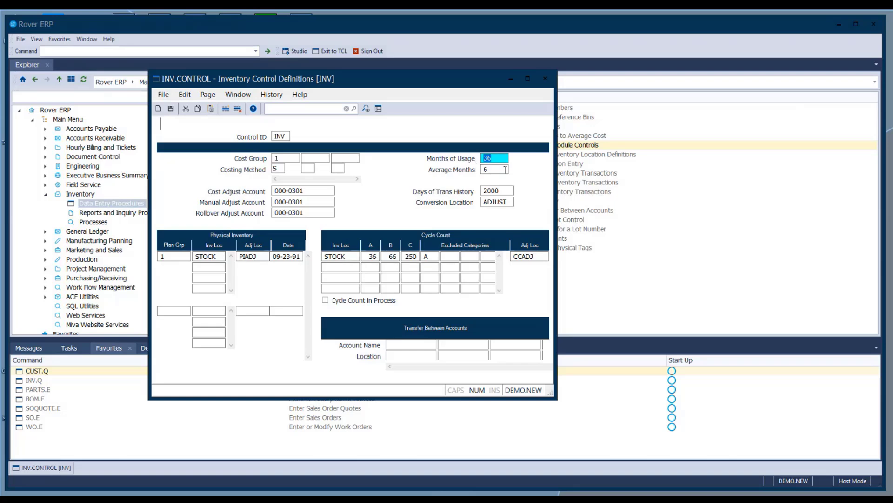
left_click(500, 168)
double_click(500, 167)
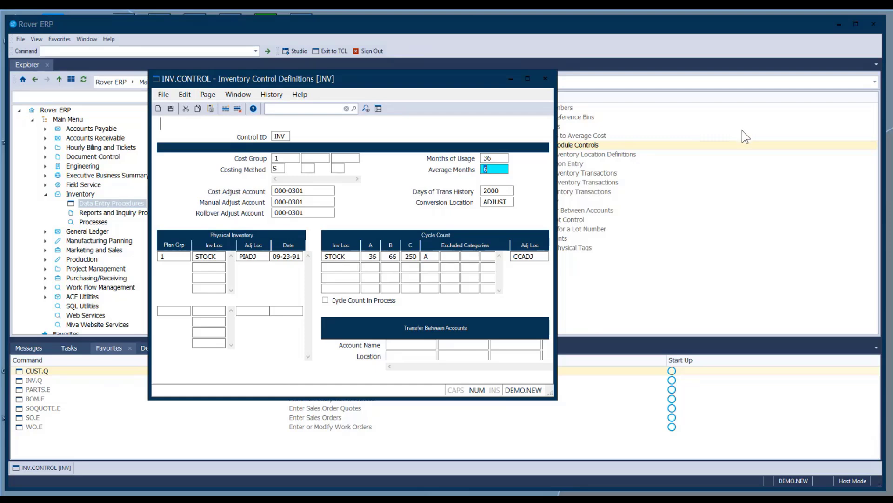
left_click(504, 189)
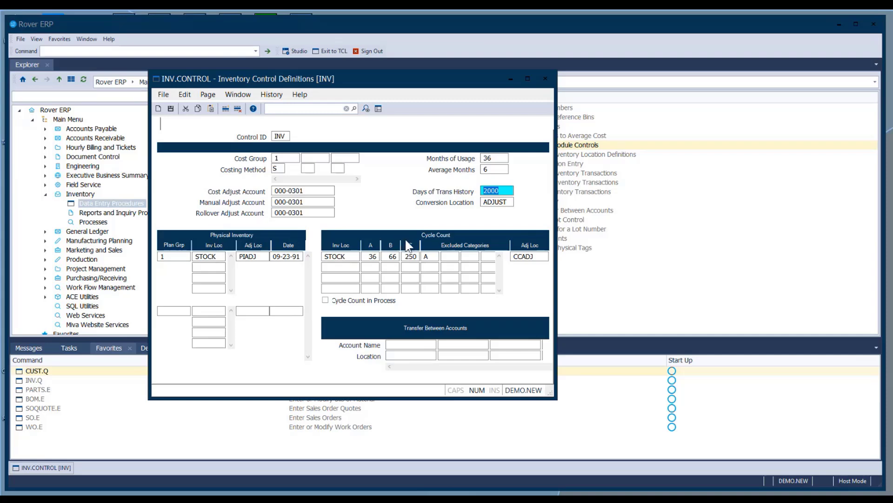
left_click(545, 80)
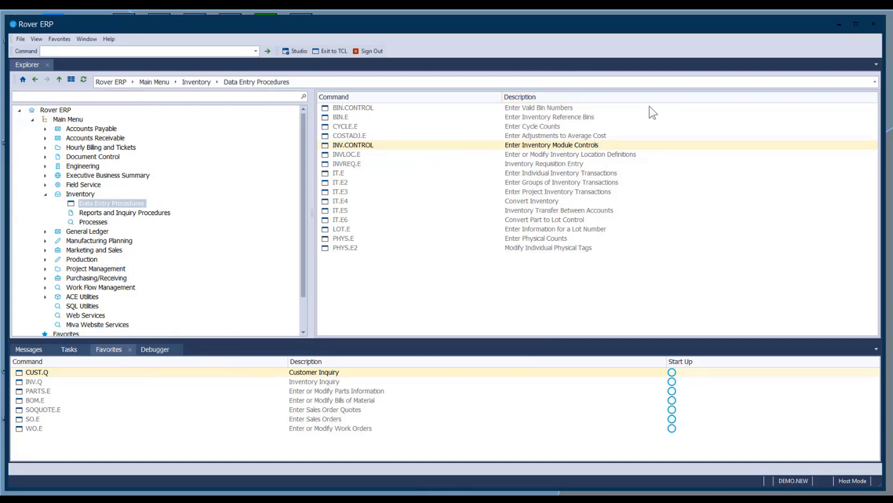
double_click(350, 145)
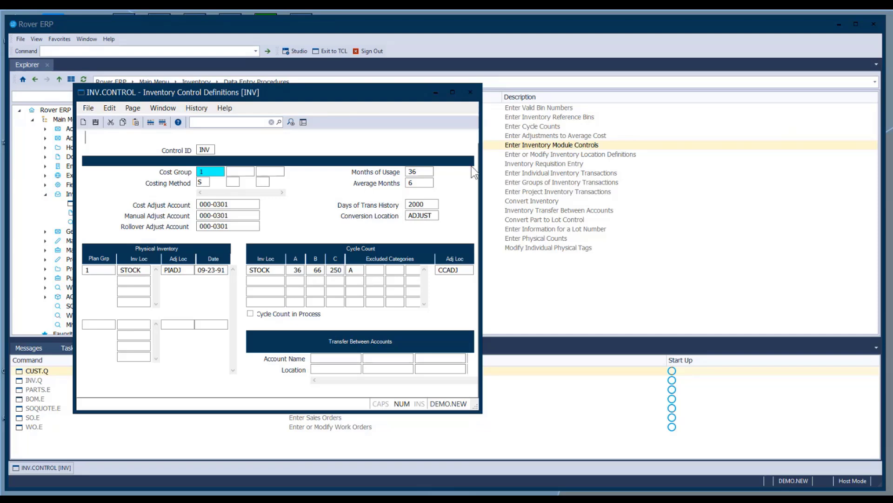
left_click(470, 93)
Step: Look up the STOCK component parts stockroom among the inventory location definitions and load its record
double_click(345, 154)
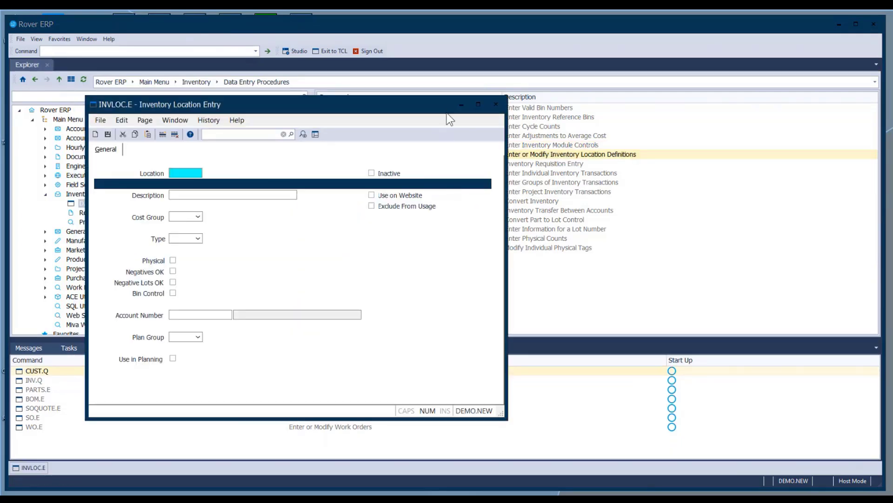
left_click_drag(453, 104, 503, 67)
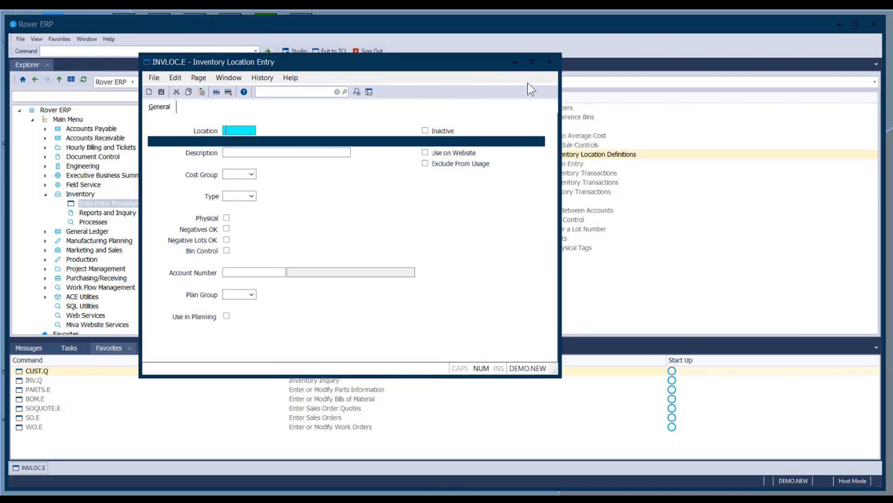
right_click(244, 130)
left_click(264, 132)
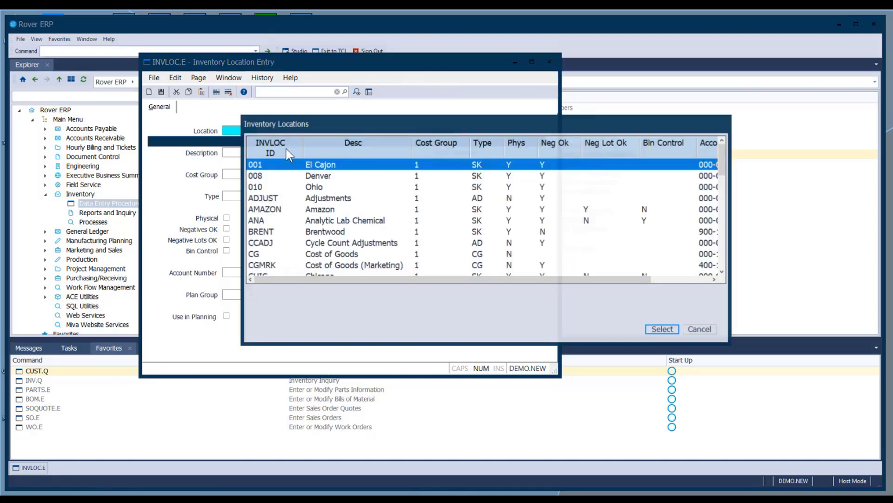
scroll(314, 251, "down", 2)
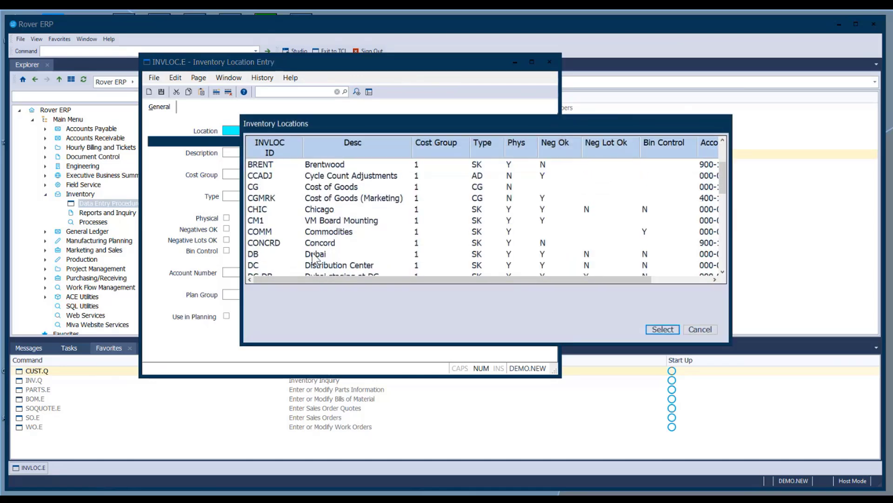
left_click(723, 266)
left_click(724, 264)
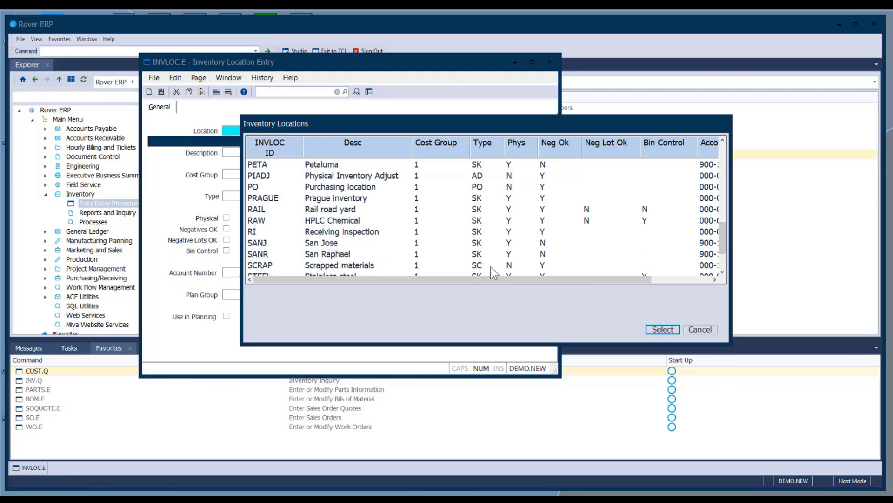
scroll(499, 261, "down", 1)
left_click(310, 255)
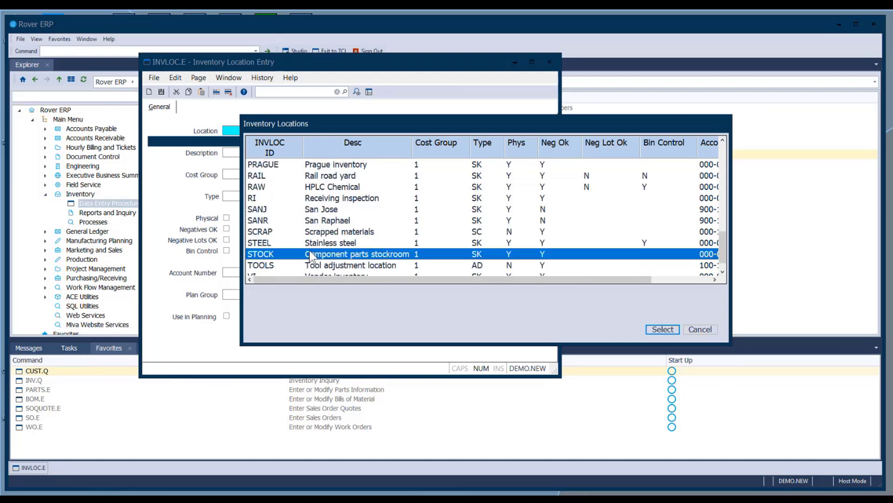
left_click(661, 328)
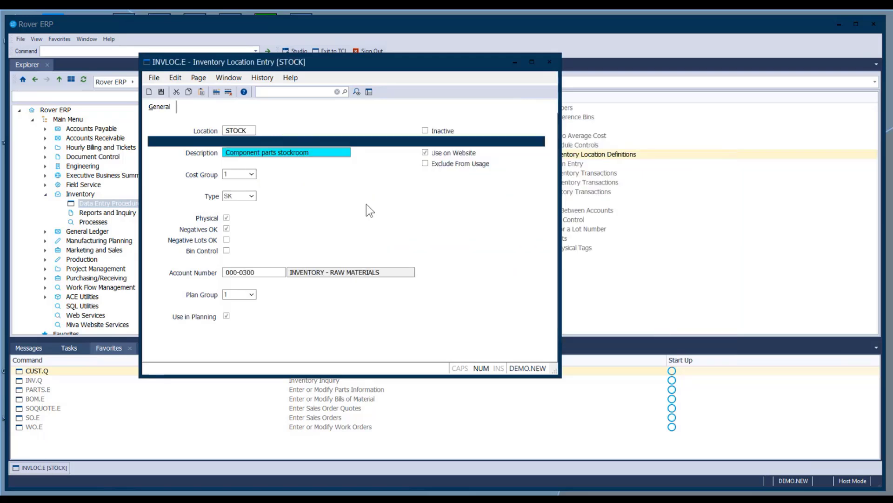
Step: Examine the STOCK location's available types, account number, plan group and Use in Planning setting
left_click(251, 196)
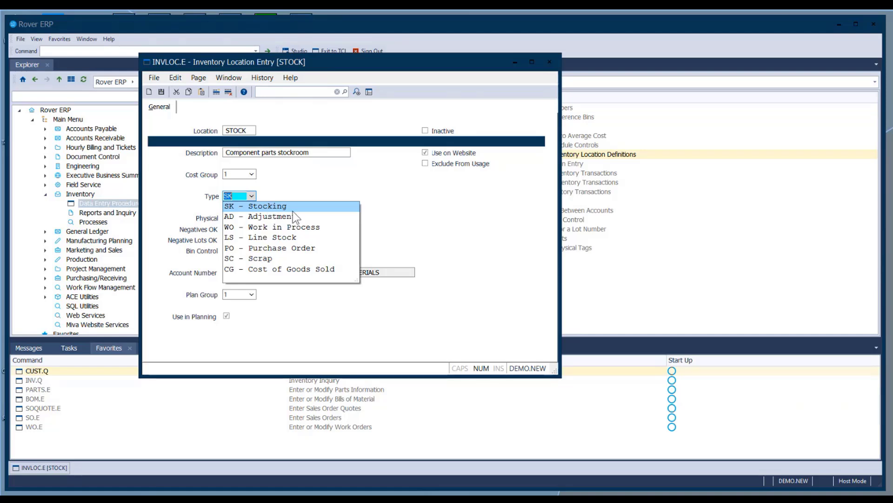
left_click(307, 180)
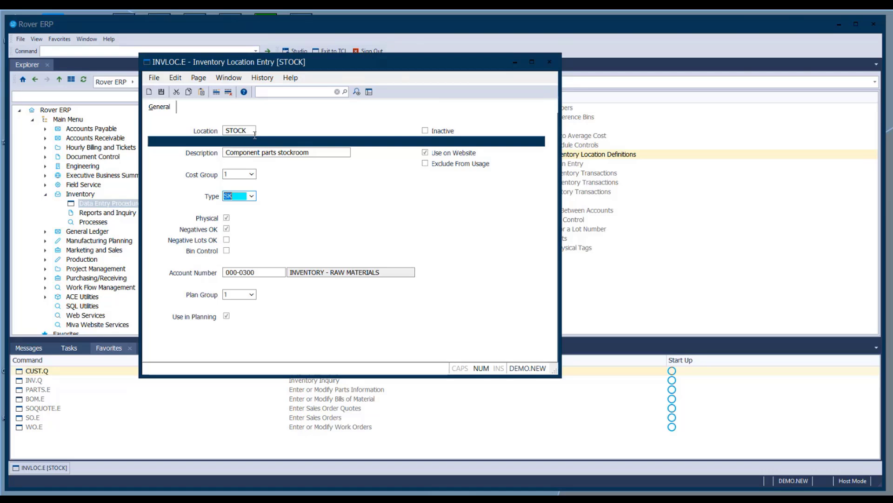
left_click(264, 272)
double_click(264, 272)
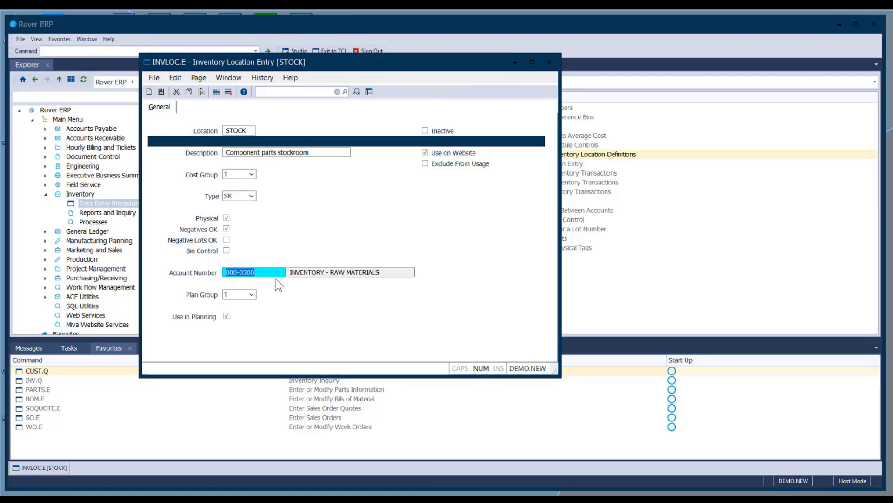
left_click(239, 294)
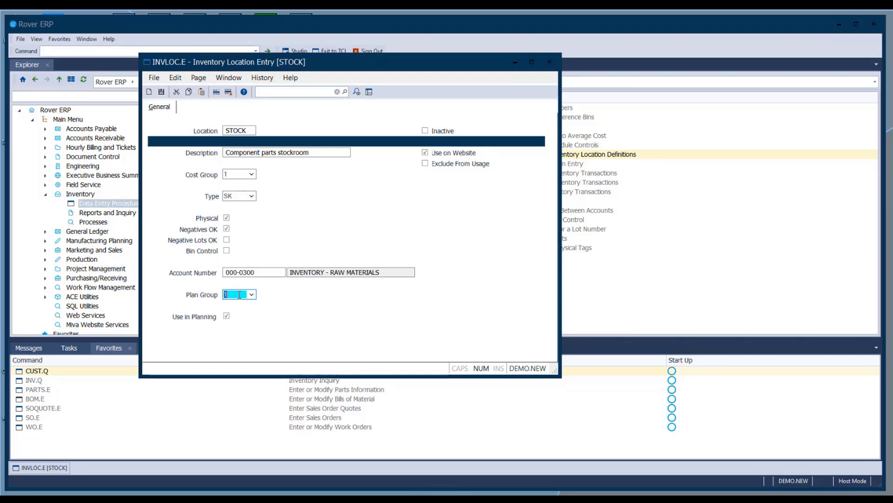
left_click(227, 318)
left_click(227, 316)
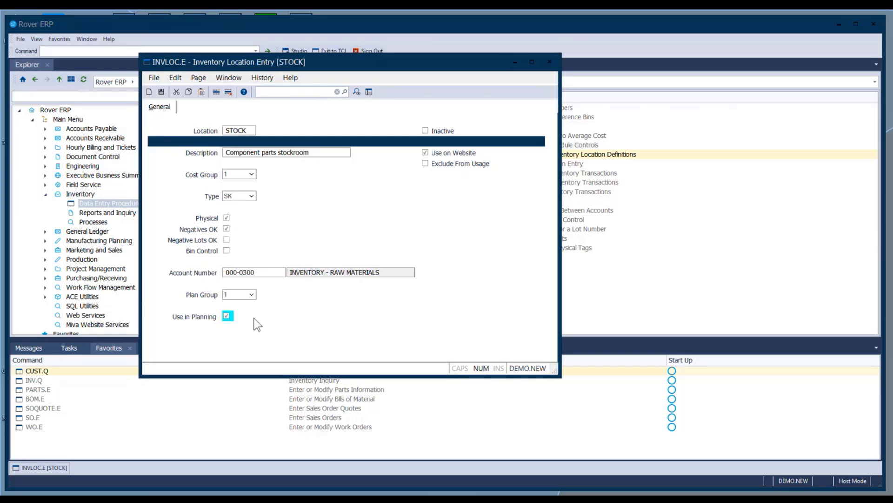
Step: Close the STOCK location record without saving changes
left_click(550, 62)
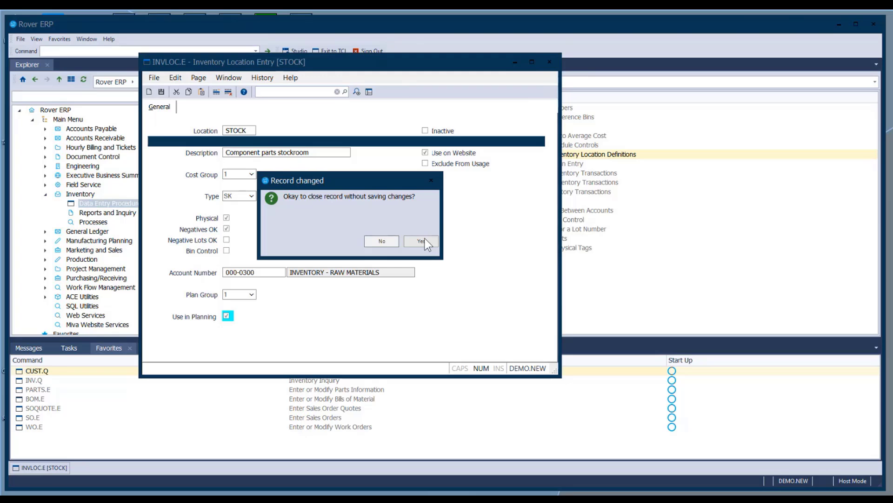
left_click(384, 241)
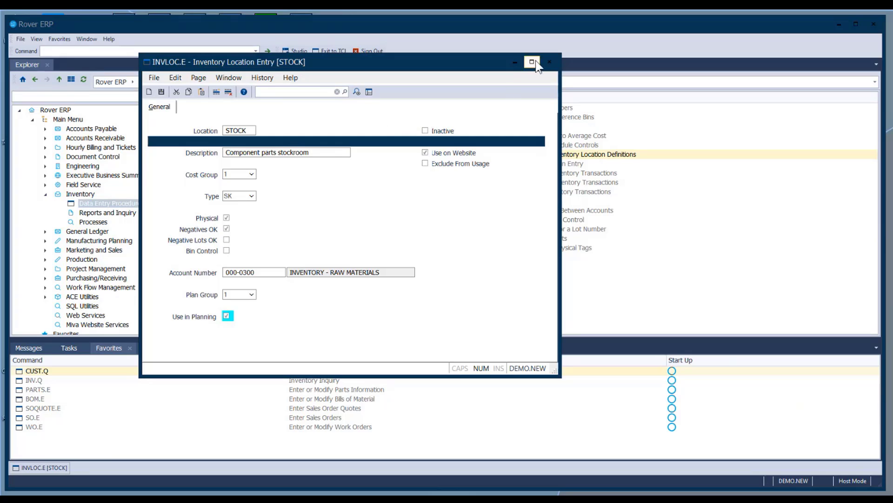
left_click(549, 62)
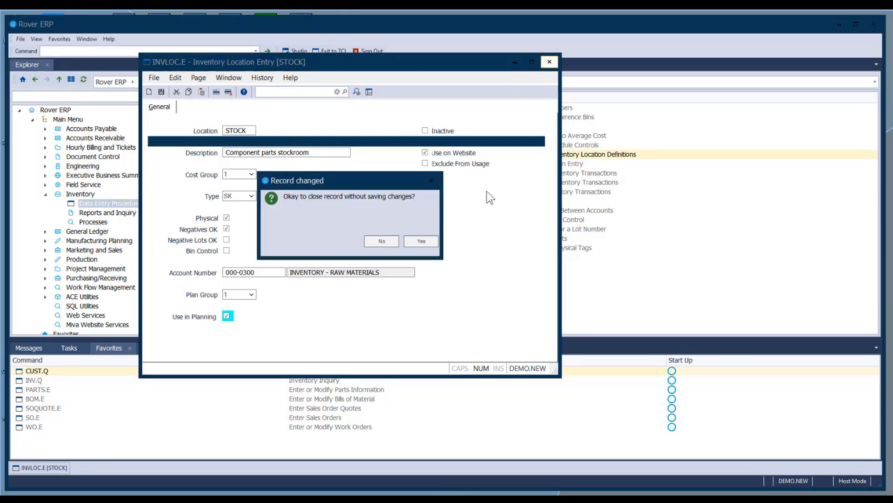
left_click(421, 241)
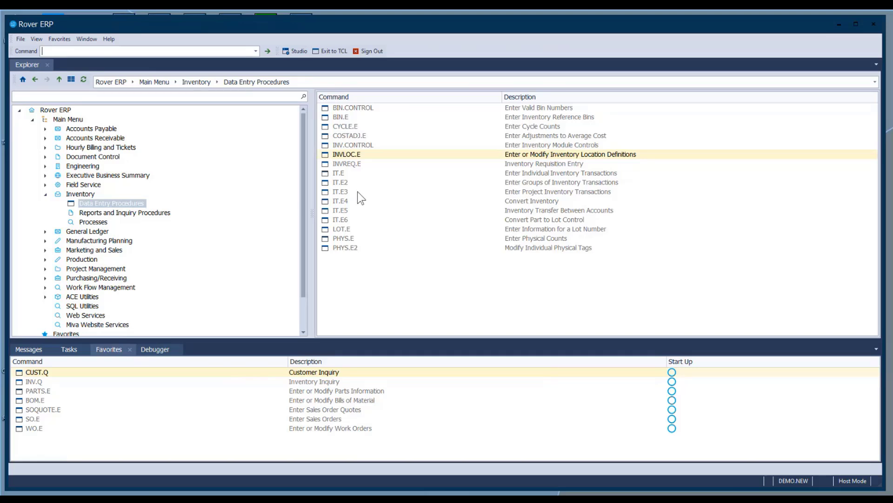
Step: Start an individual inventory transaction for part 110-51-52-C, found by searching for 110, with a quantity of 1
double_click(339, 172)
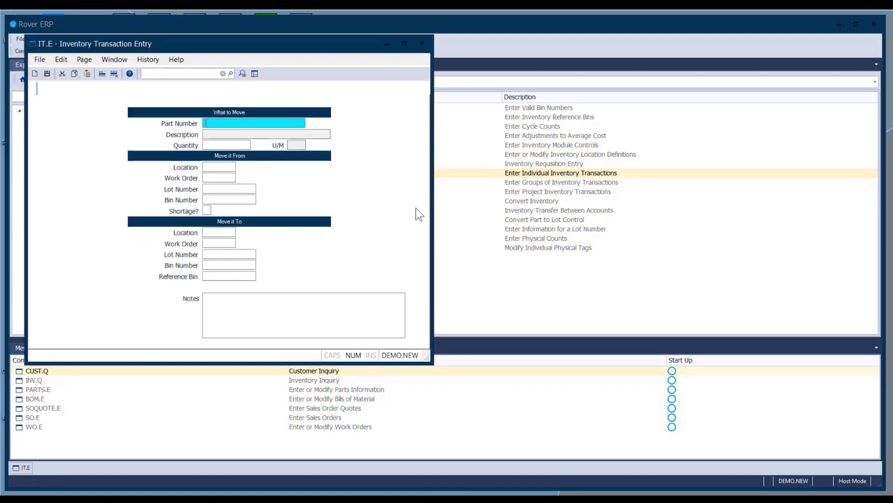
left_click_drag(322, 48, 434, 69)
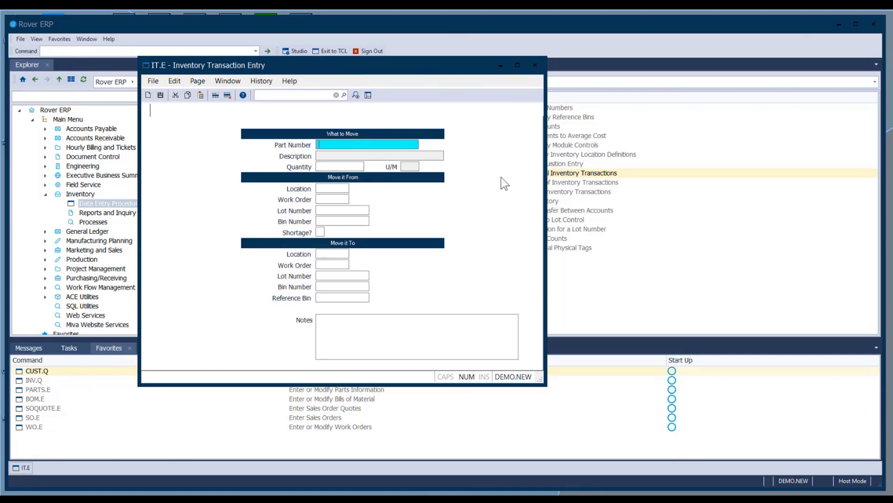
type("110")
key("Return")
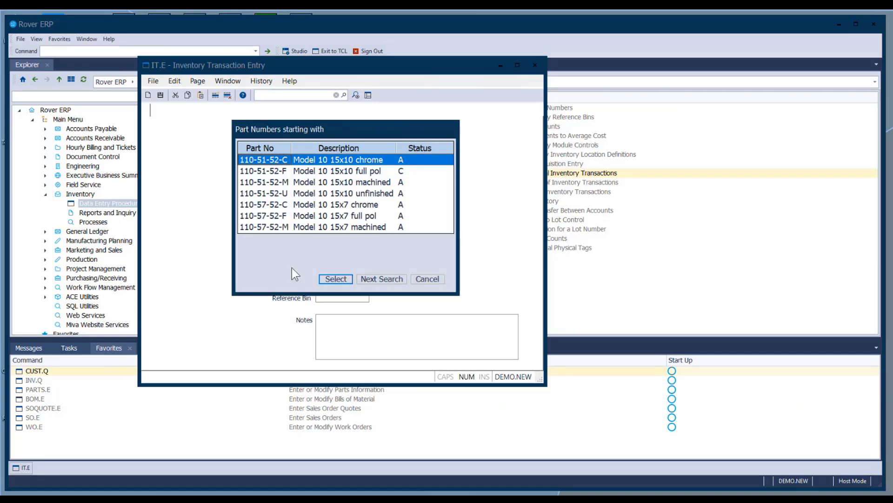
left_click(326, 279)
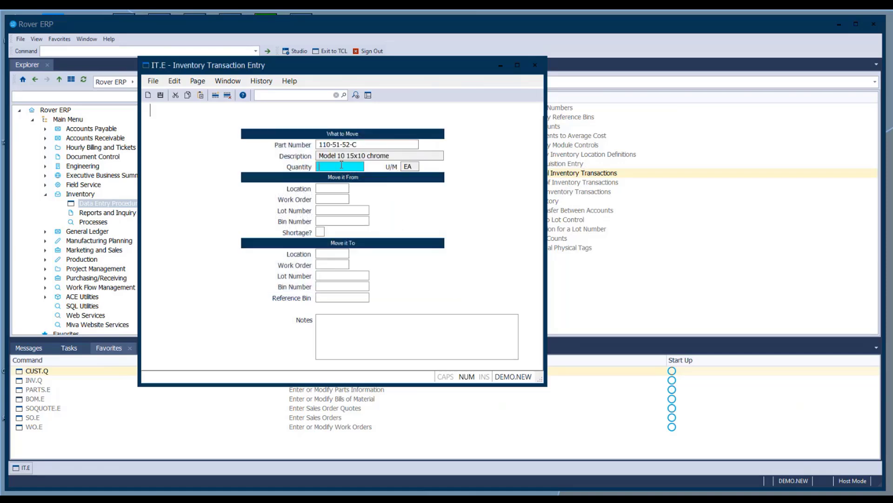
type("1")
key("Return")
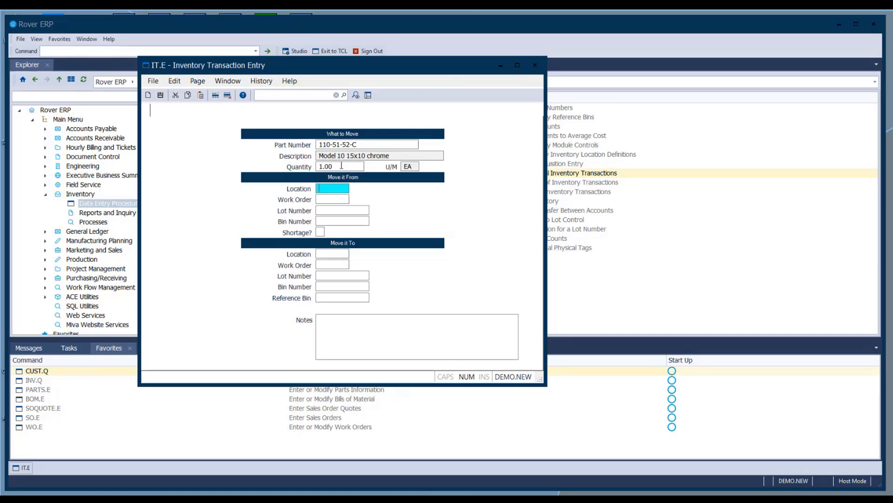
Step: Set the transaction to move the part from location FG to location RI
type("FG")
key("Return")
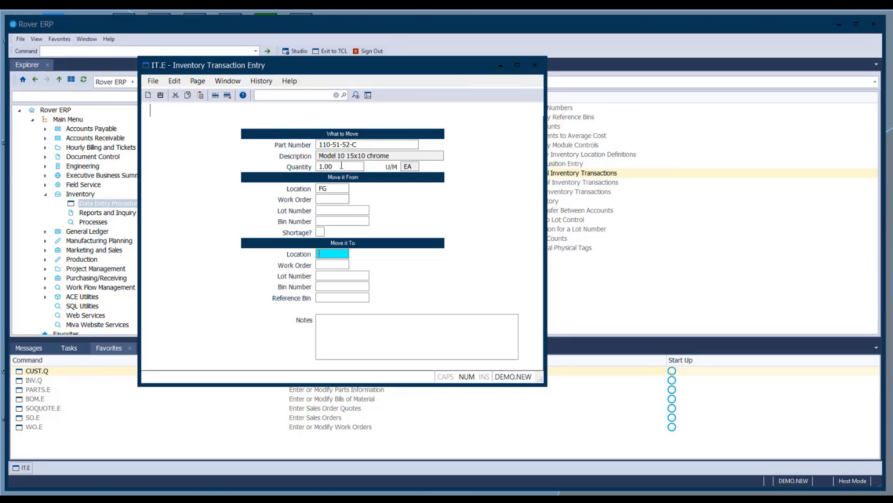
key("Caps_Lock")
type("RI")
key("Return")
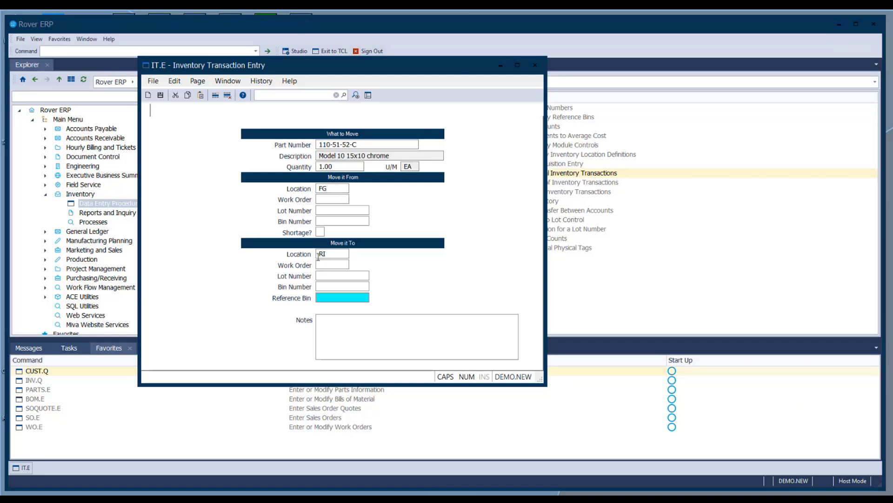
Step: Save the inventory transaction, acknowledge the filing message and close the transaction entry form
left_click(160, 96)
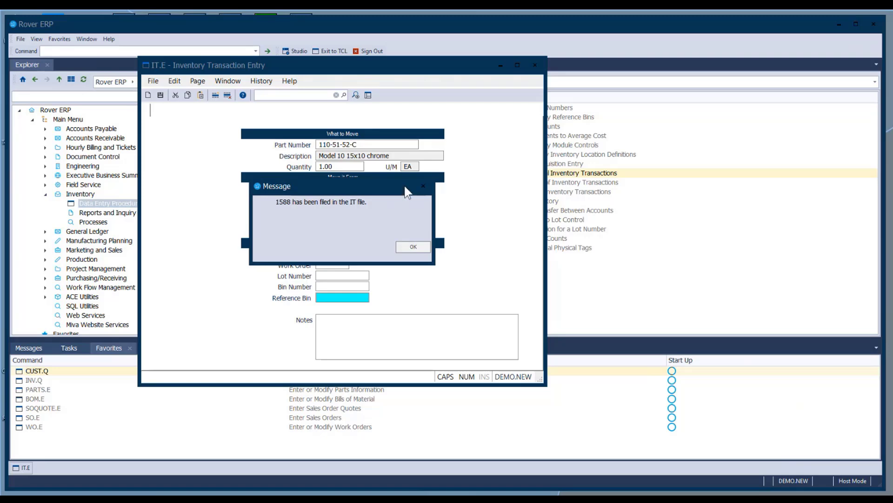
left_click_drag(369, 185, 494, 194)
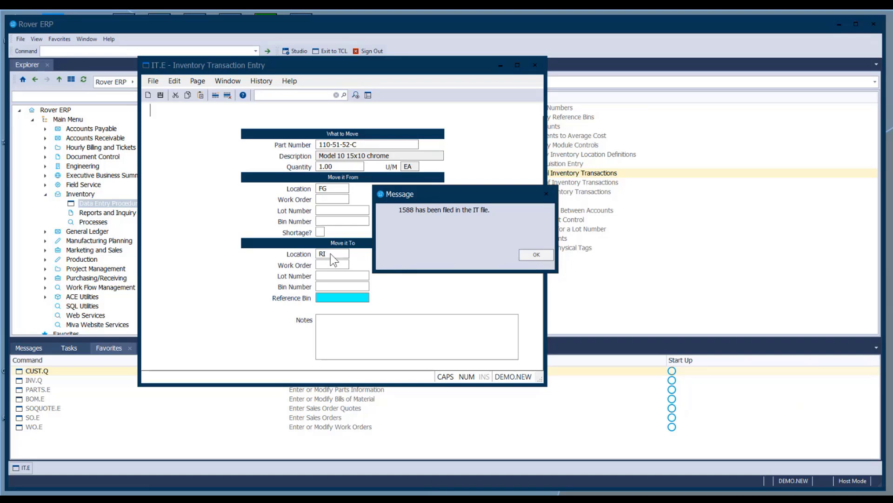
left_click(541, 254)
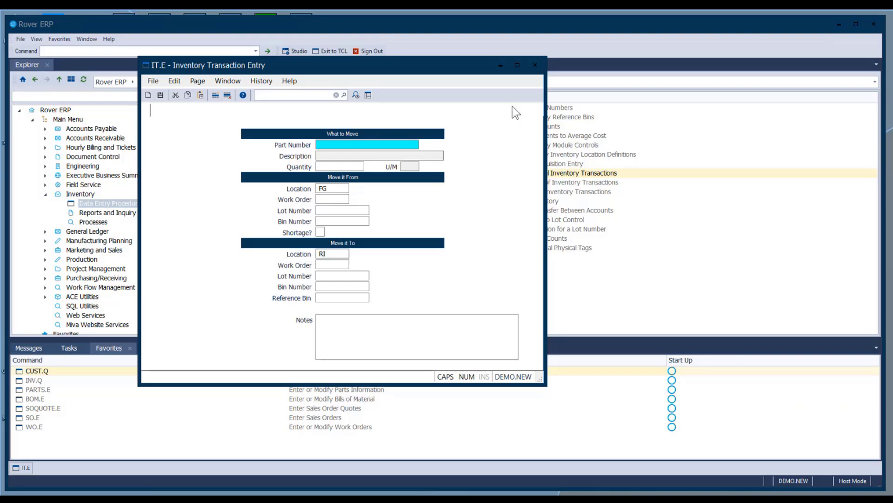
left_click(535, 66)
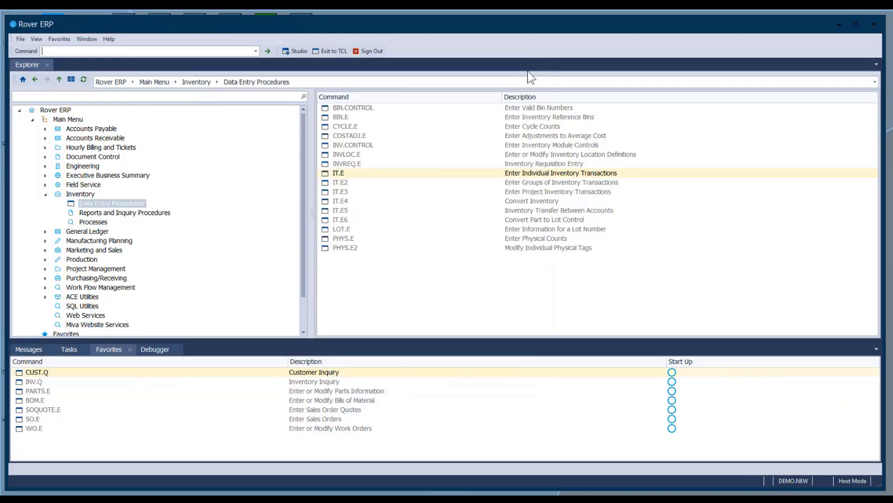
Step: Open Inventory Requisition Entry and load requisition 3
left_click(356, 164)
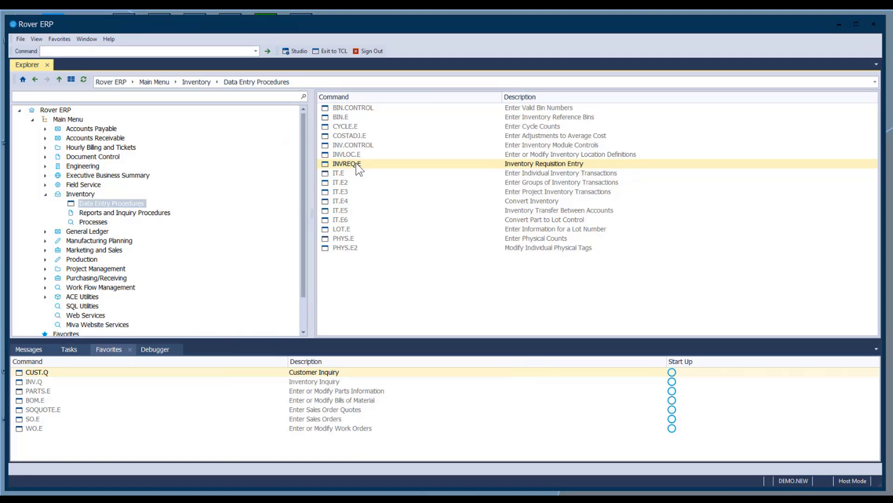
double_click(356, 163)
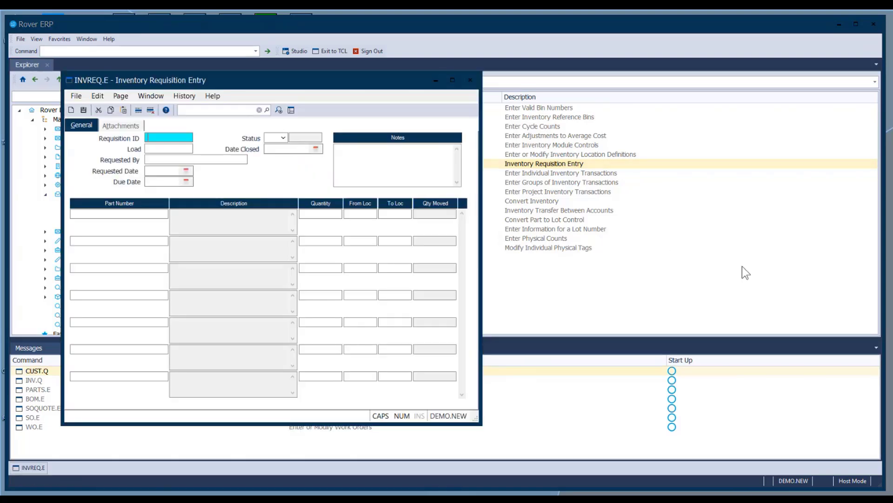
left_click_drag(350, 83, 460, 77)
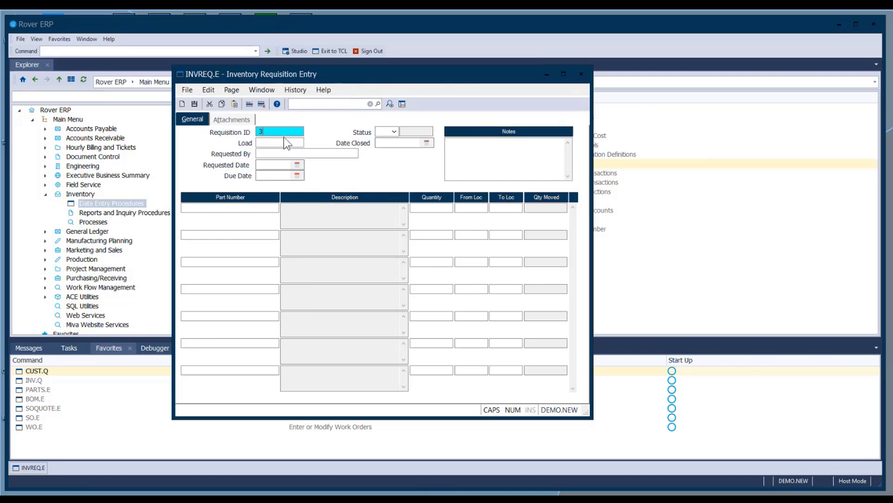
type("3")
key("Return")
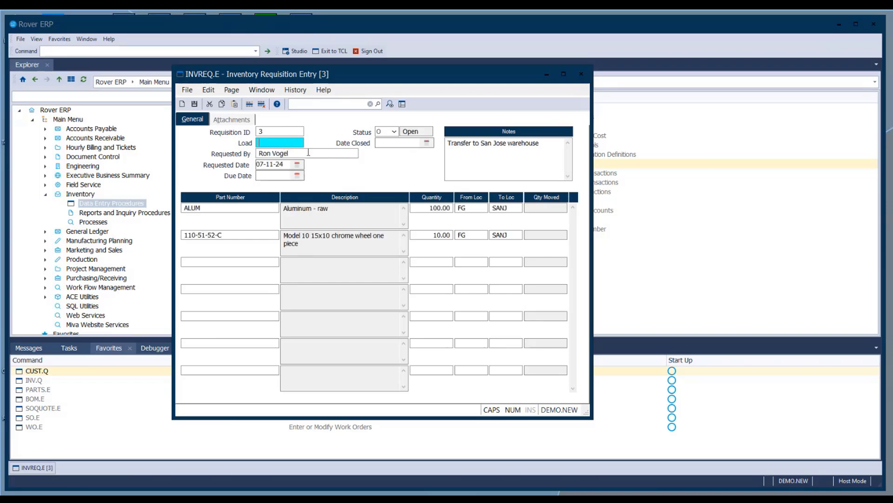
Step: Review the requisition's requester, requested date, status, notes and the first line's from and to locations, and close the form
left_click(308, 152)
left_click(288, 165)
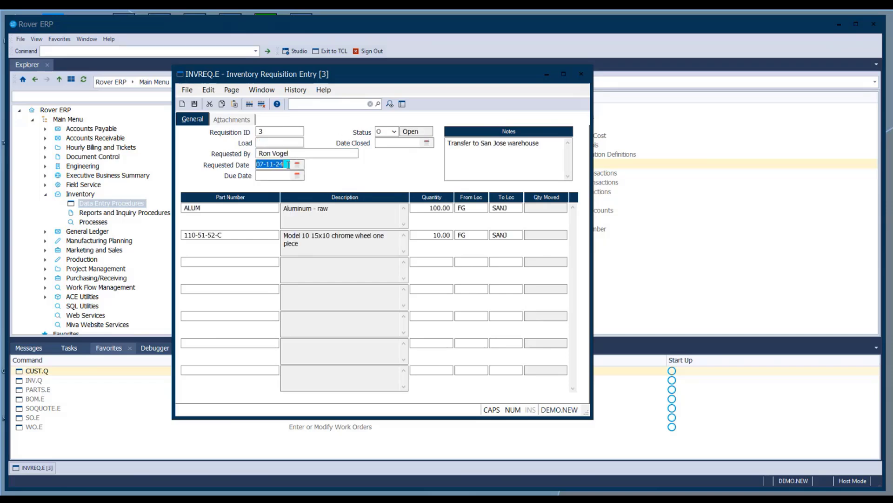
left_click(389, 132)
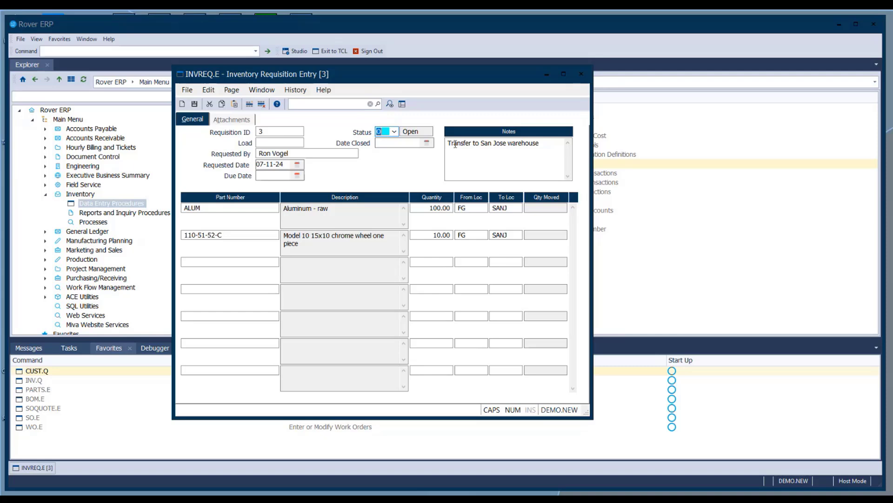
key("Tab")
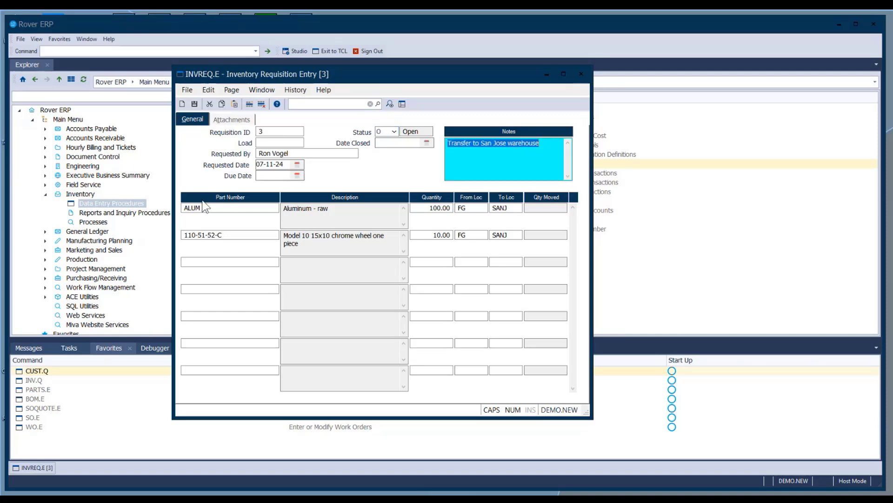
left_click(479, 208)
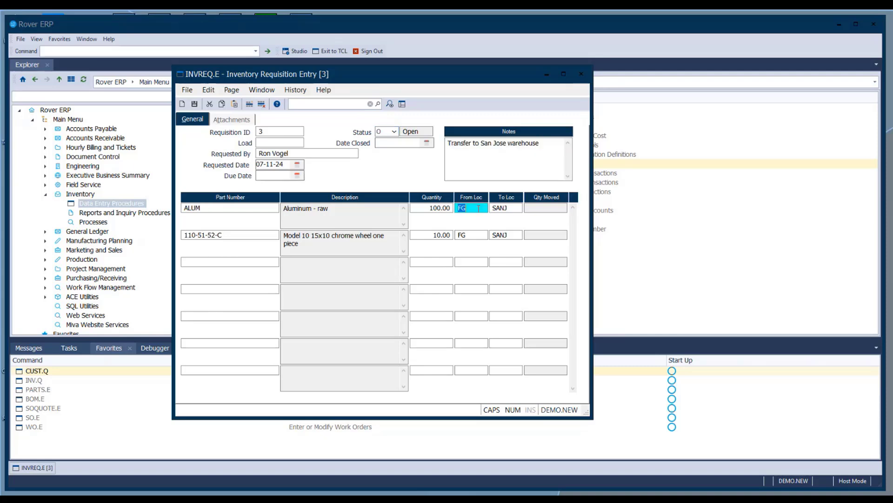
left_click(512, 207)
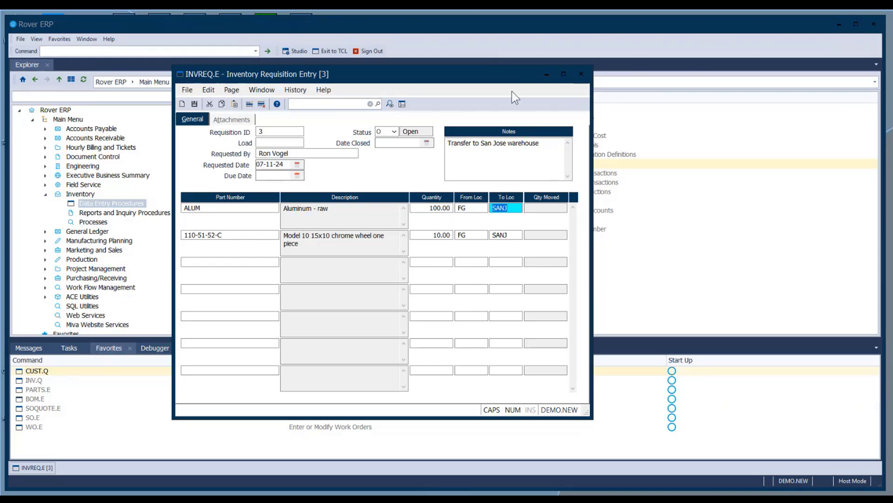
left_click(580, 74)
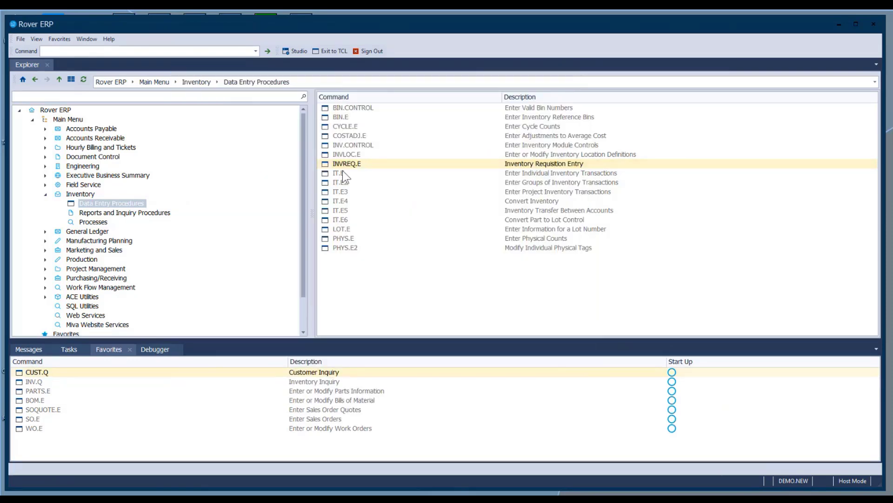
Step: Start a group inventory transaction from record type INVREQ, loading the lines of requisition 3
double_click(345, 185)
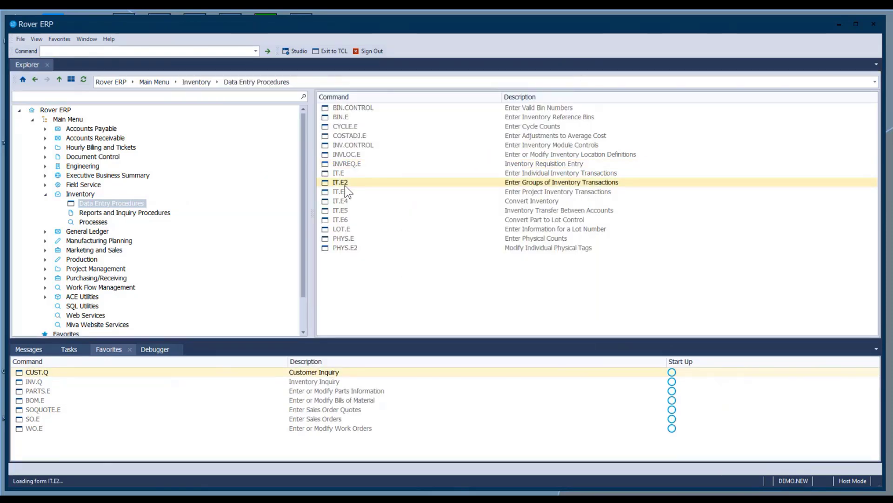
left_click(205, 150)
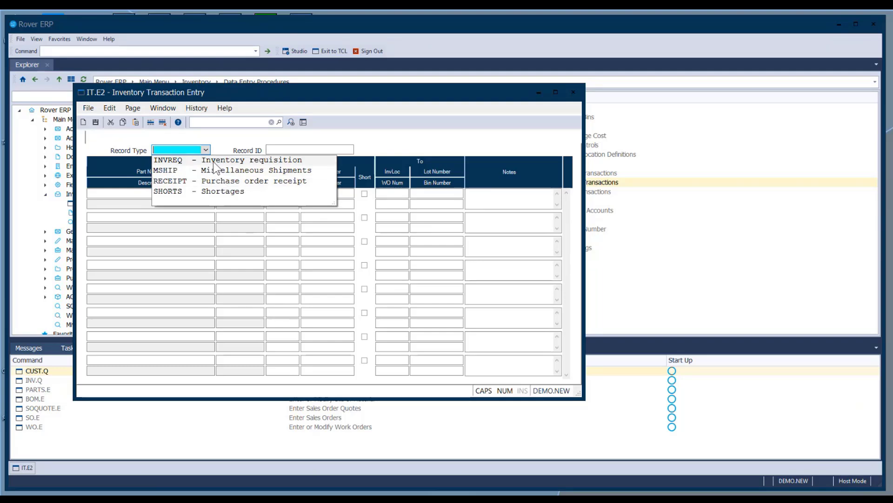
left_click(213, 160)
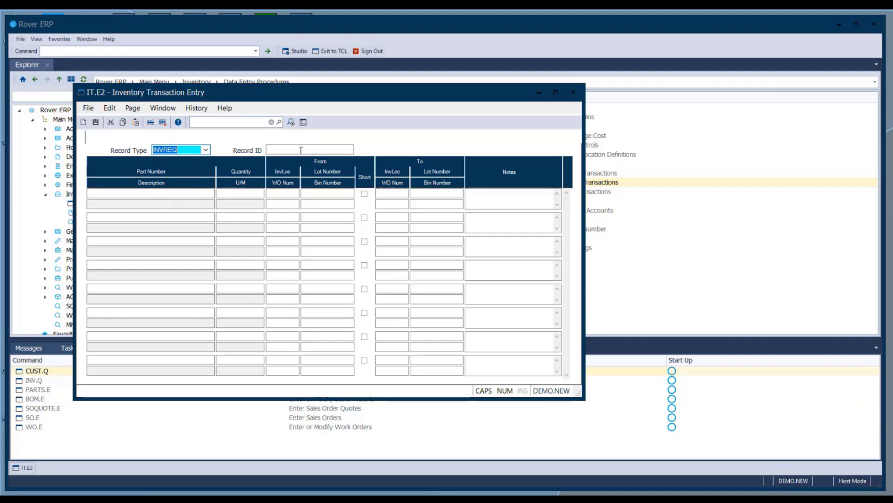
left_click(301, 150)
type("3")
key("Return")
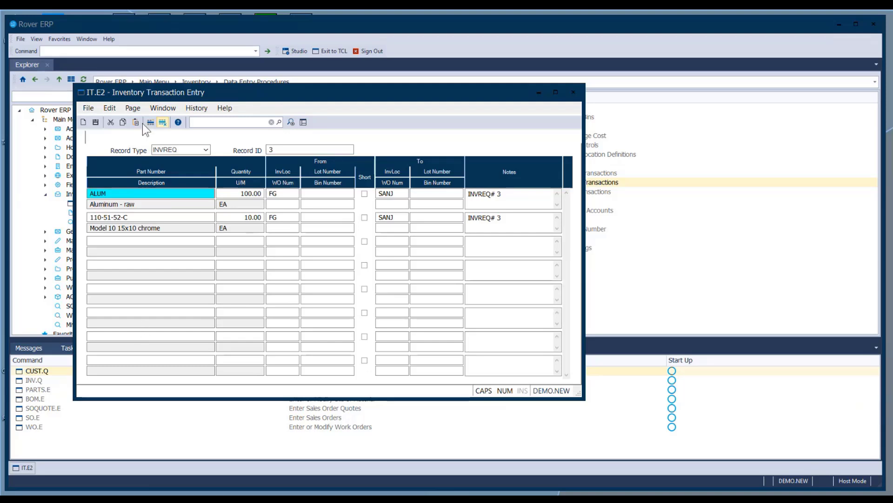
Step: Save the group of requisition transactions, acknowledge the processing message and close the entry form
left_click(96, 122)
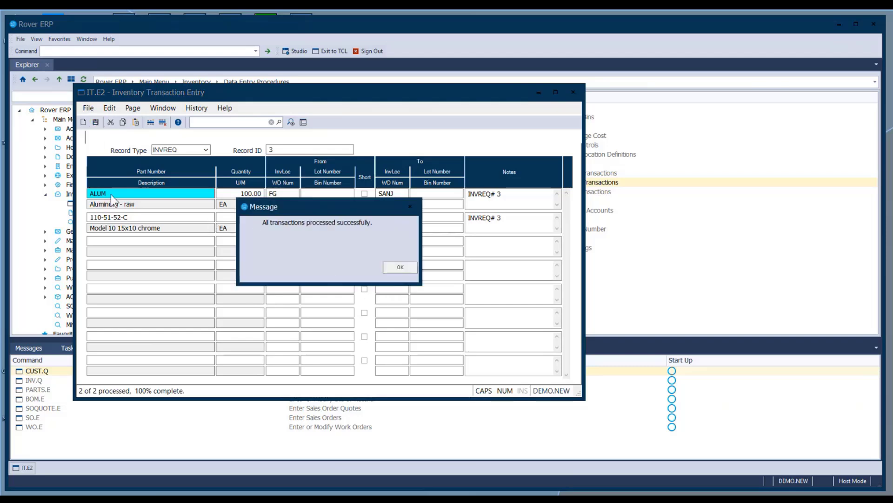
left_click(398, 268)
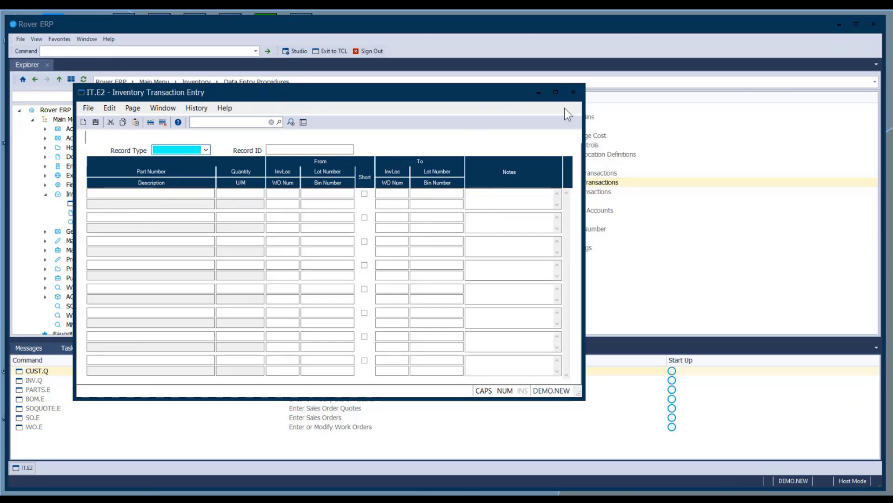
left_click(573, 93)
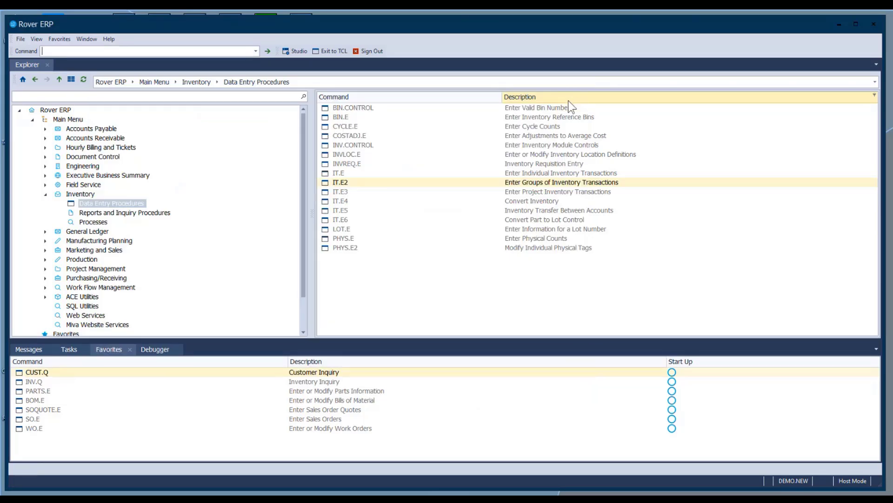
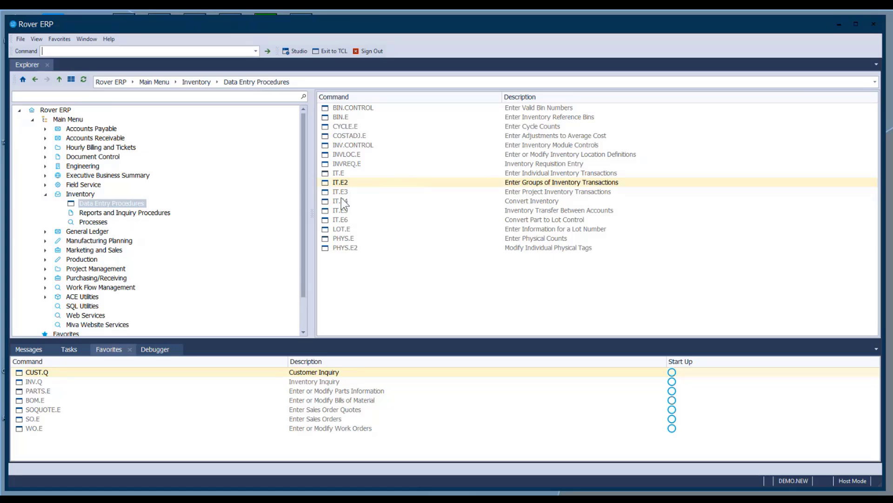
Step: Open Inventory Inquiry from the inventory reports and inquiry procedures and look up part 110-51-52-C by searching for 110-
left_click(160, 213)
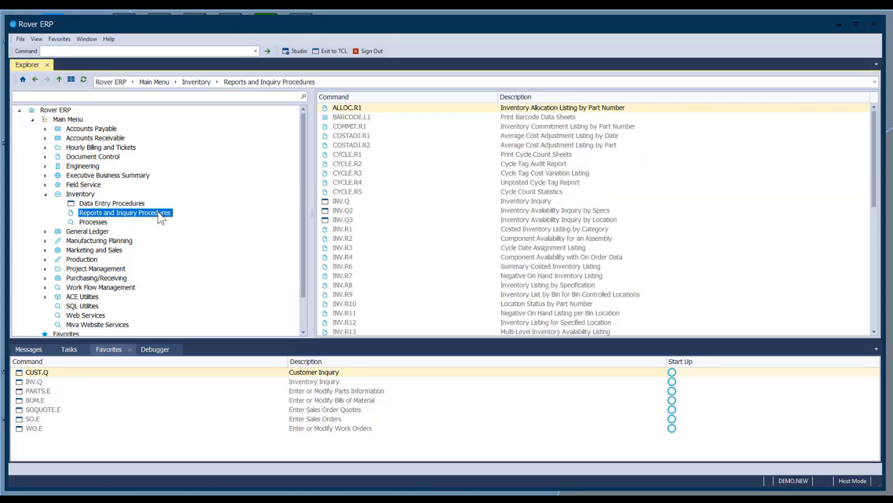
double_click(348, 203)
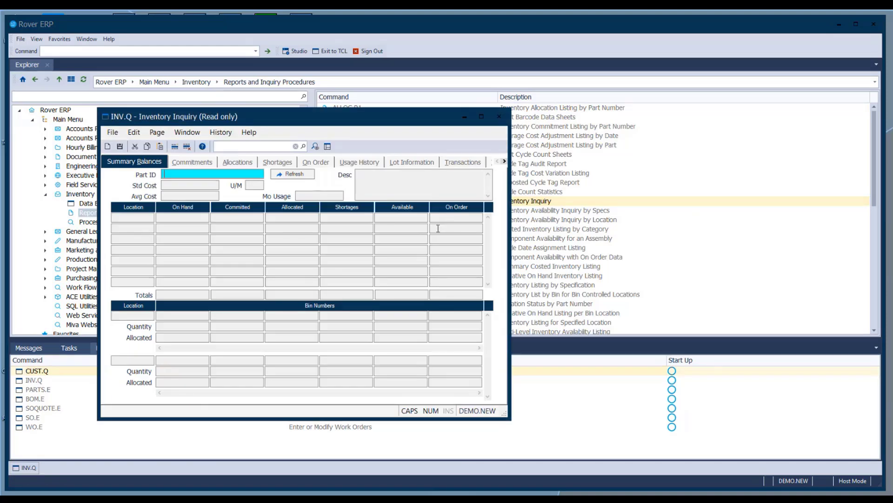
type("110-")
key("Return")
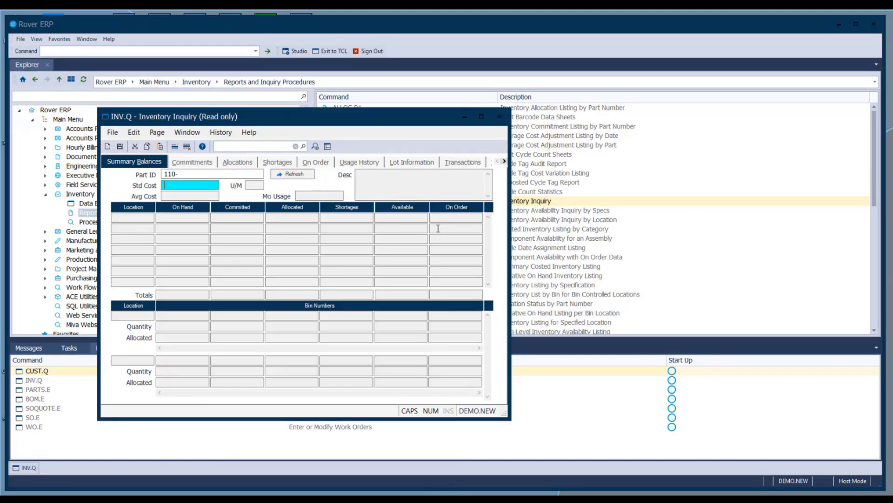
key("Return")
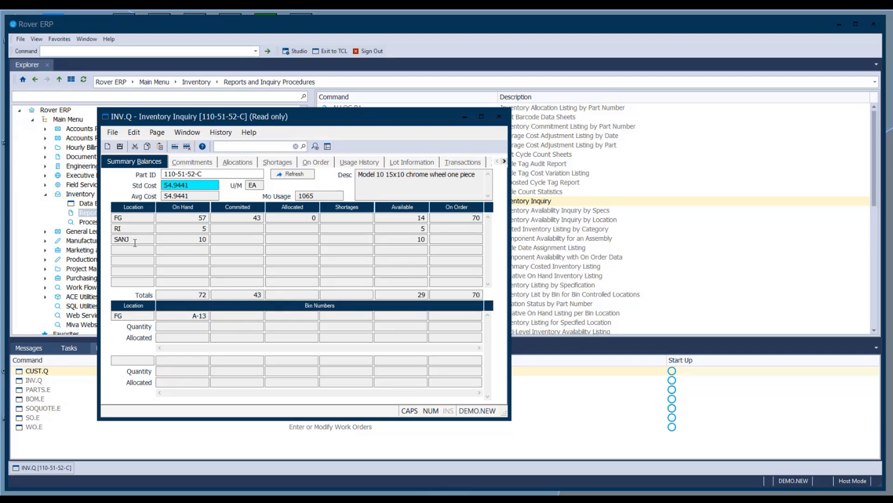
Step: Examine the part's SANJ location and the on-hand, committed, allocated, shortage, available and on-order balances for location FG
left_click(140, 239)
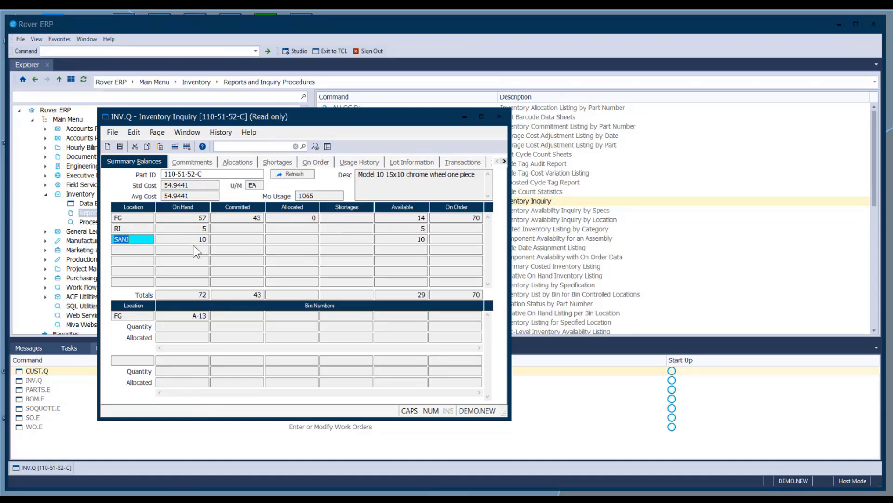
left_click(202, 217)
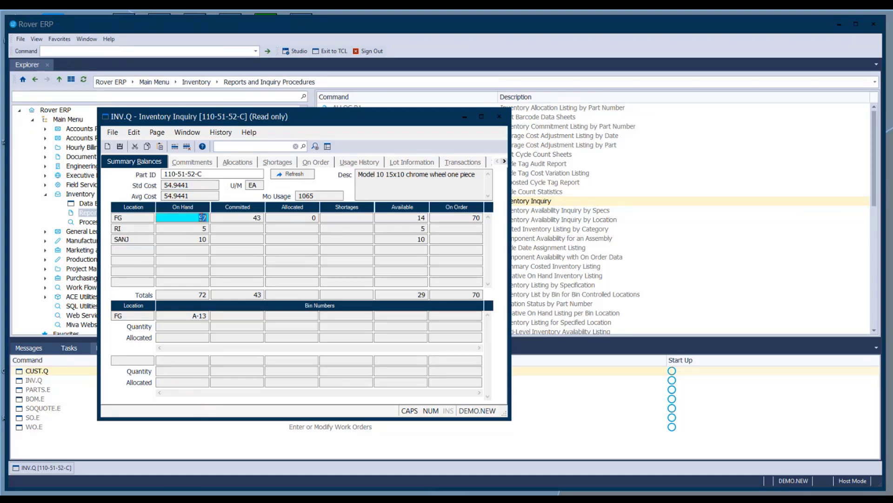
left_click(246, 217)
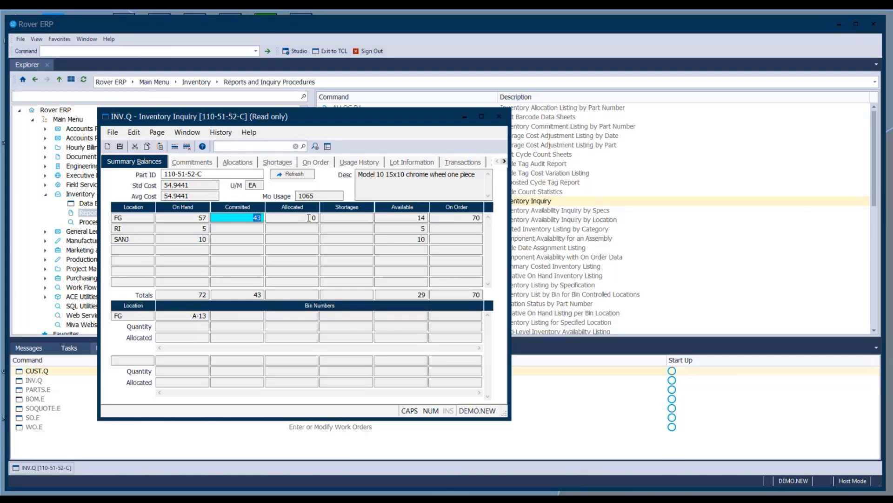
left_click(293, 217)
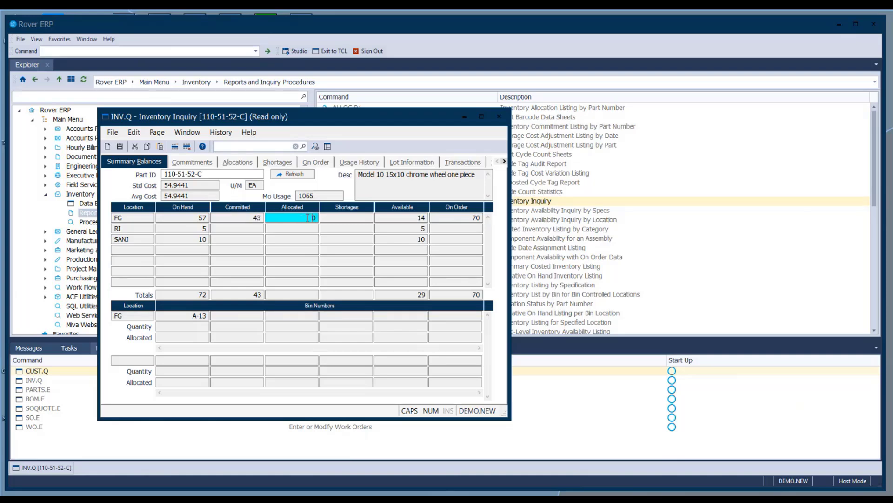
left_click(369, 217)
left_click(401, 218)
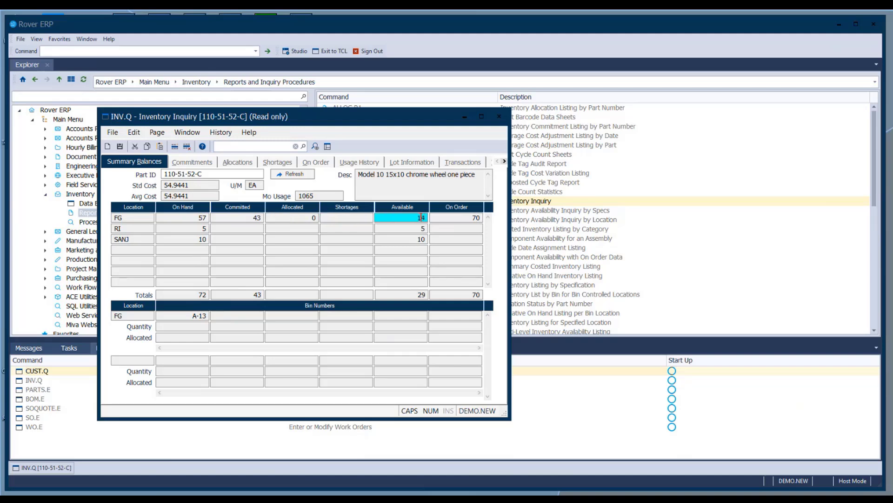
left_click(466, 218)
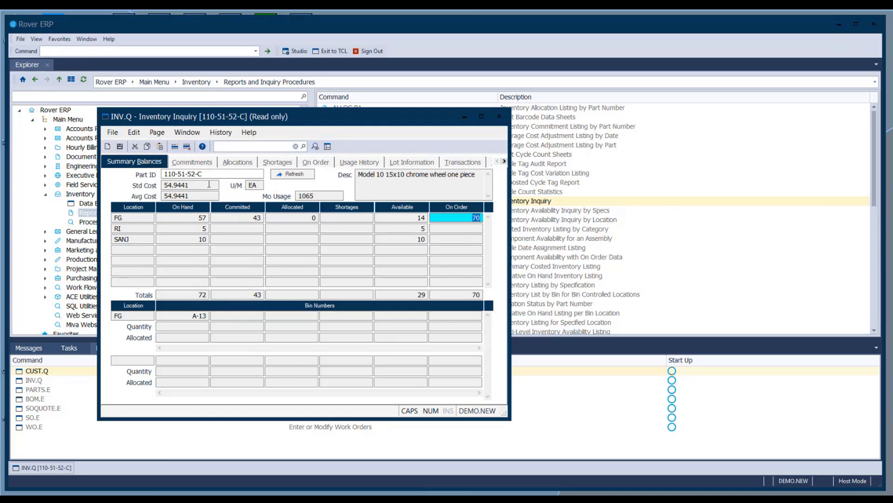
Step: Review the part's commitments, on-order records and monthly usage history through the most recent months
left_click(199, 160)
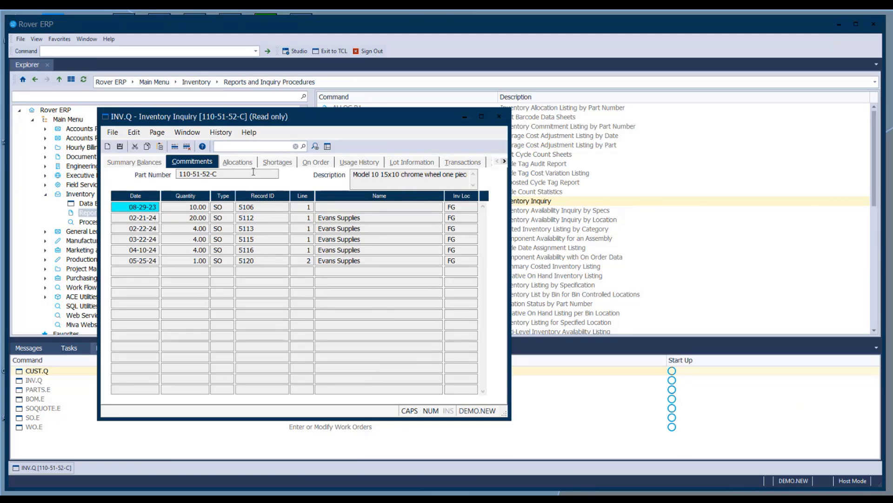
left_click(325, 163)
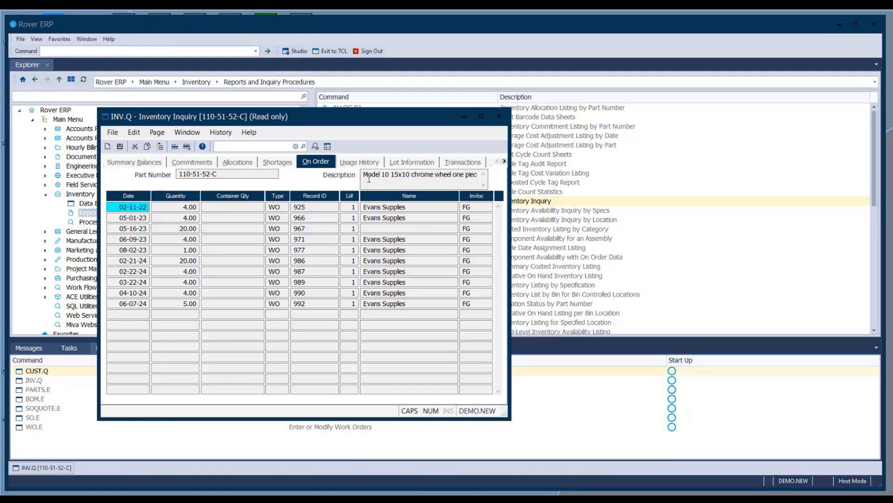
left_click(366, 161)
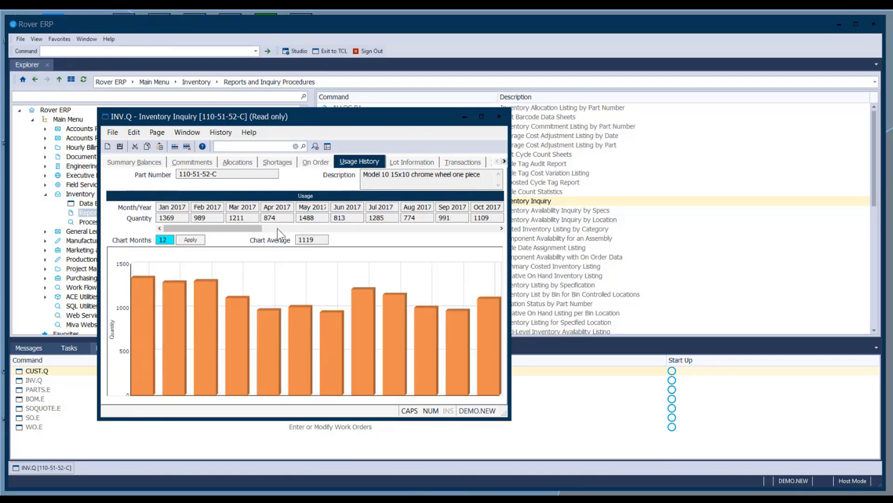
left_click_drag(255, 229, 501, 228)
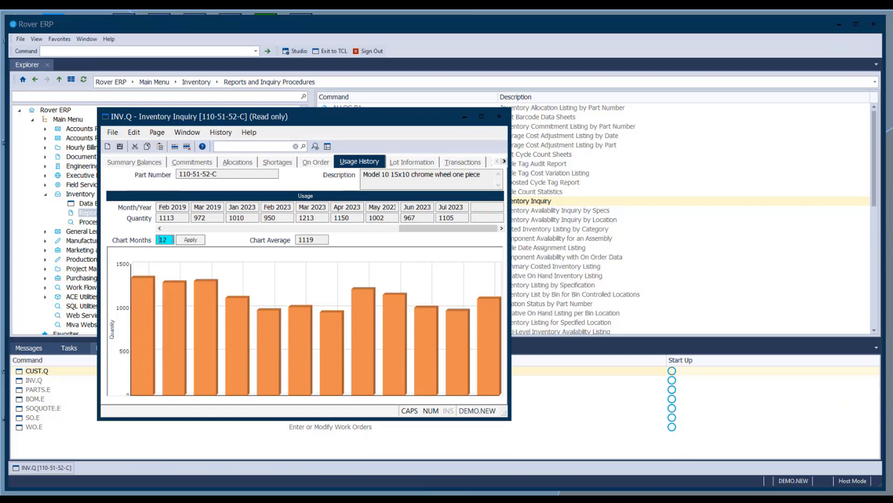
Step: Chart the part's usage history over 6 months, followed by 24 months
left_click_drag(169, 240, 144, 240)
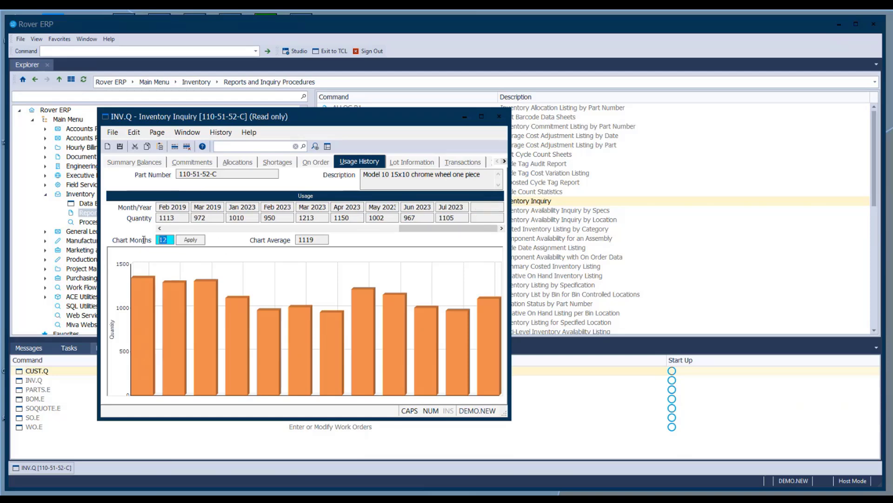
type("6")
left_click(200, 239)
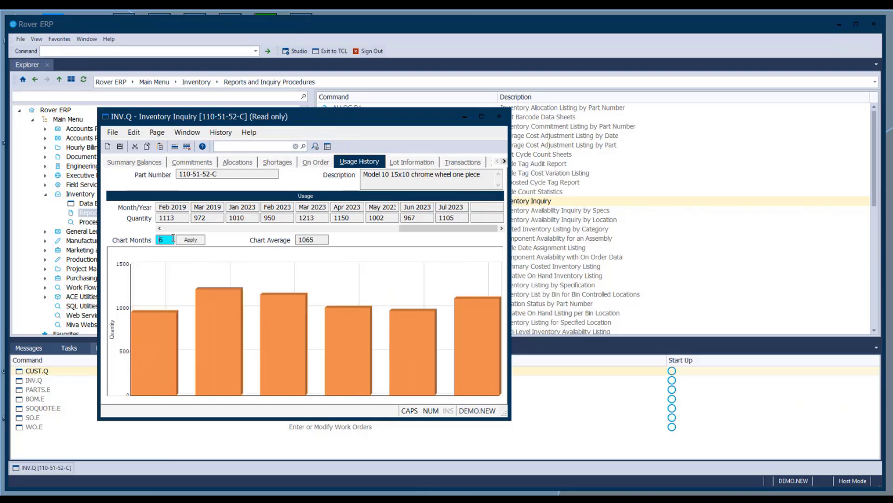
type("24")
left_click(200, 240)
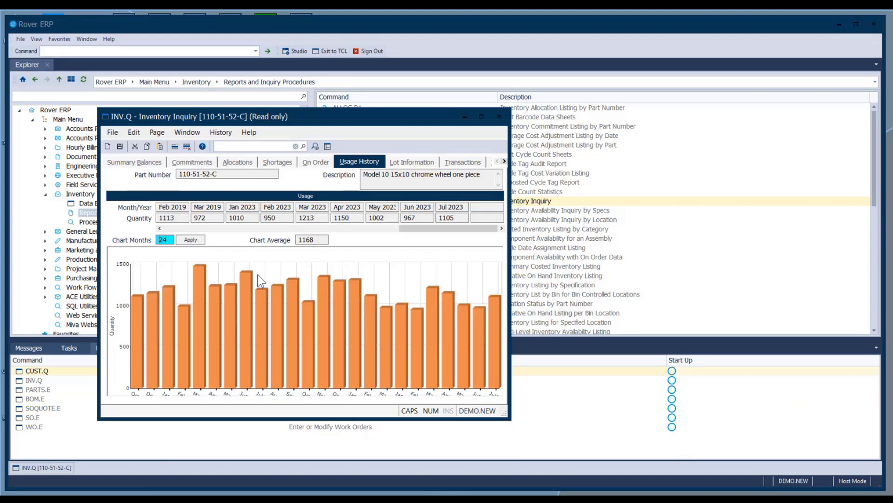
Step: Review the part's transactions and view the full details of the 07-17-24 transfer of 10 from FG to SANJ, including its notes
left_click(470, 163)
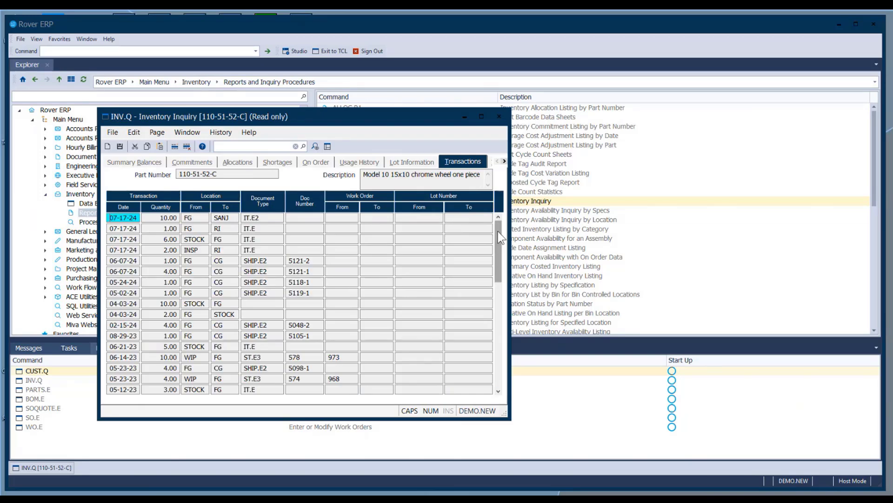
left_click(130, 216)
left_click(174, 218)
right_click(175, 217)
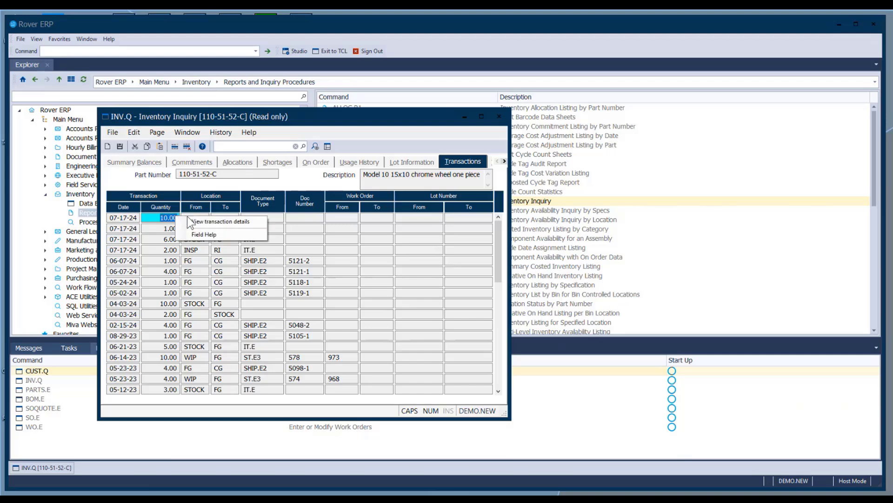
left_click(197, 222)
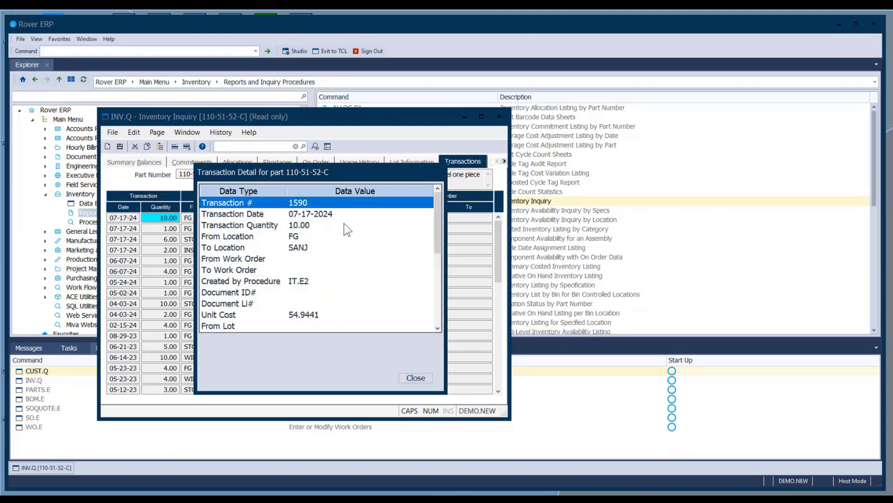
left_click_drag(438, 235, 435, 322)
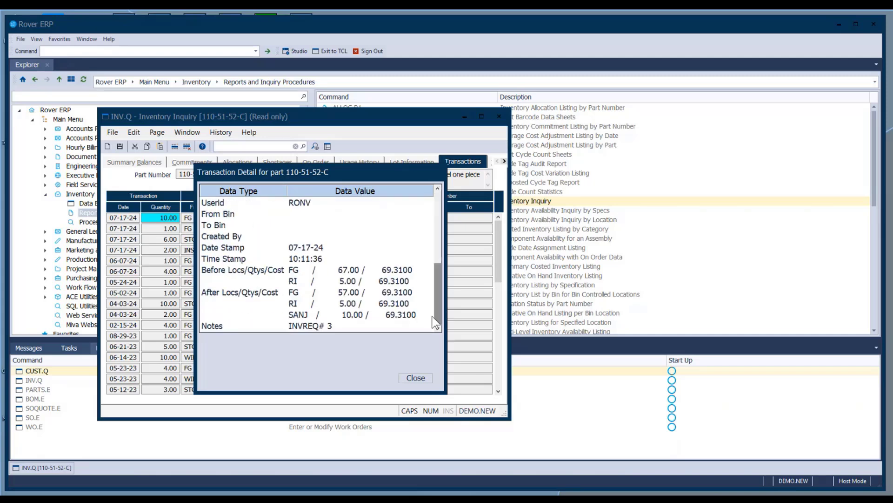
left_click(342, 325)
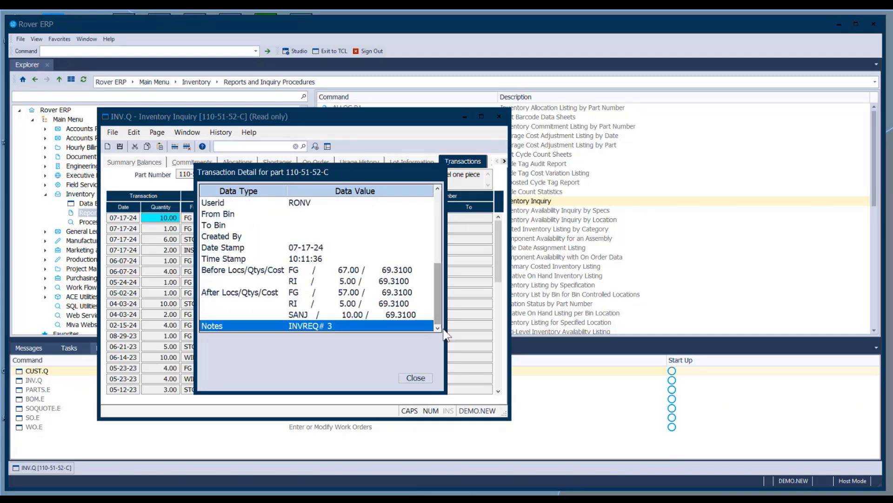
left_click(425, 376)
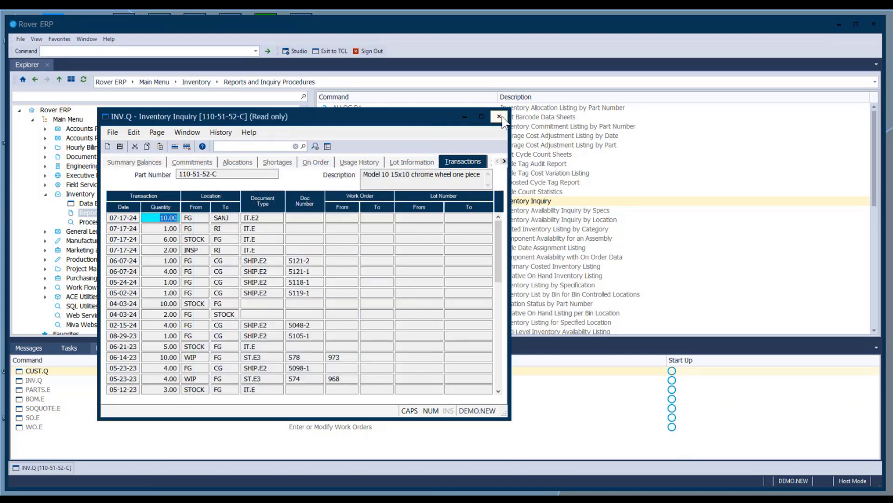
Step: Check the FG bin number, quantity and allocated fields in the part's summary balances, and close Inventory Inquiry
left_click(121, 161)
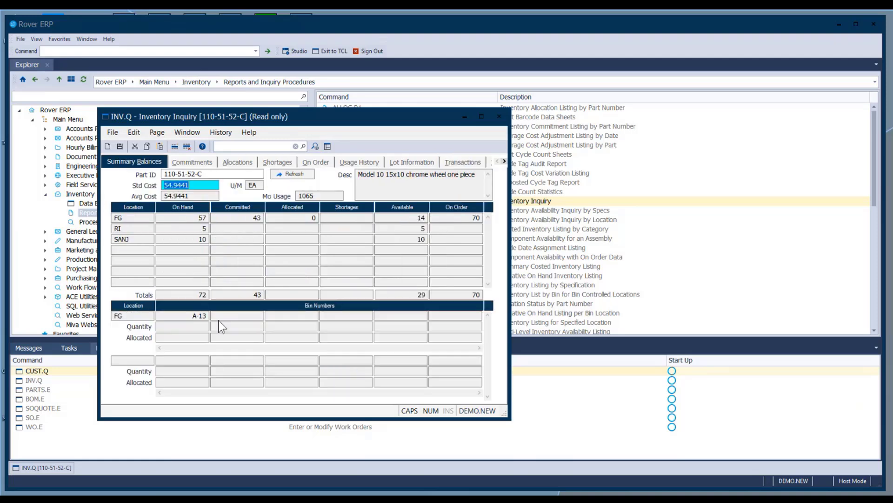
left_click(191, 316)
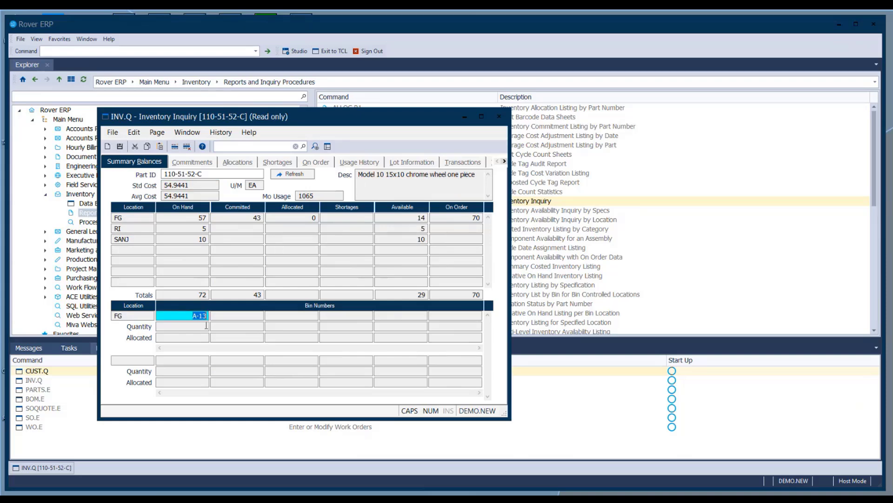
left_click(206, 325)
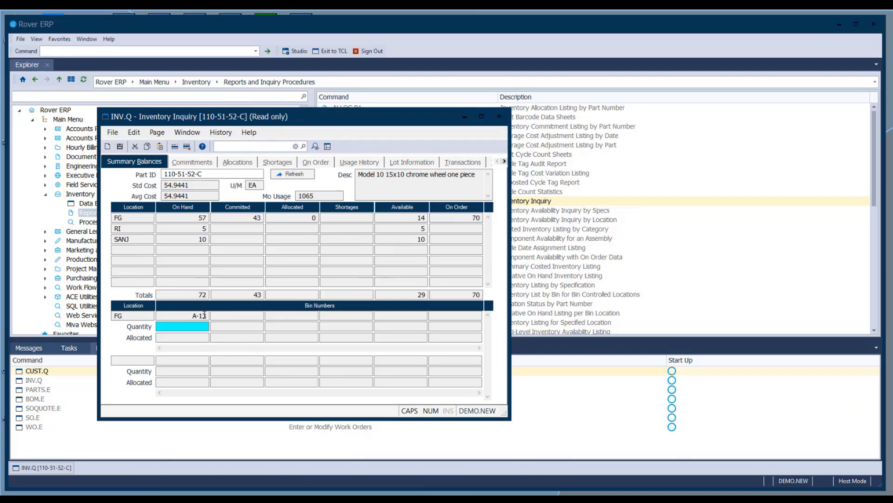
left_click(203, 337)
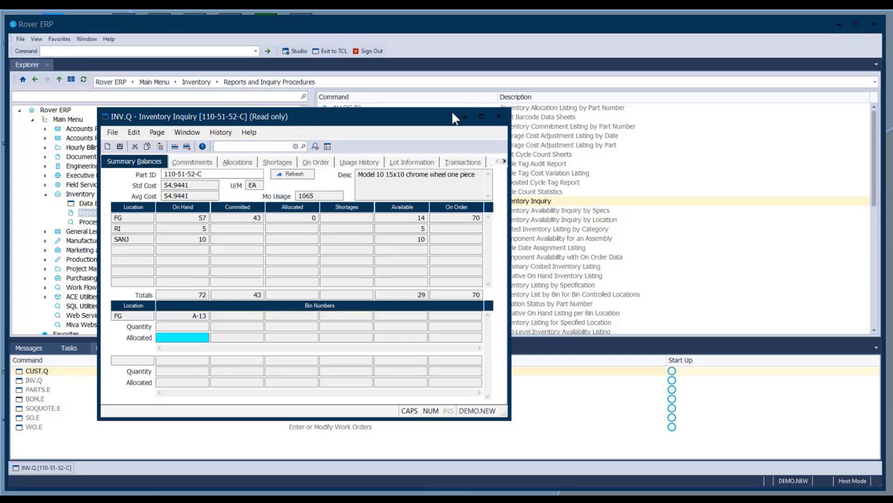
left_click(498, 118)
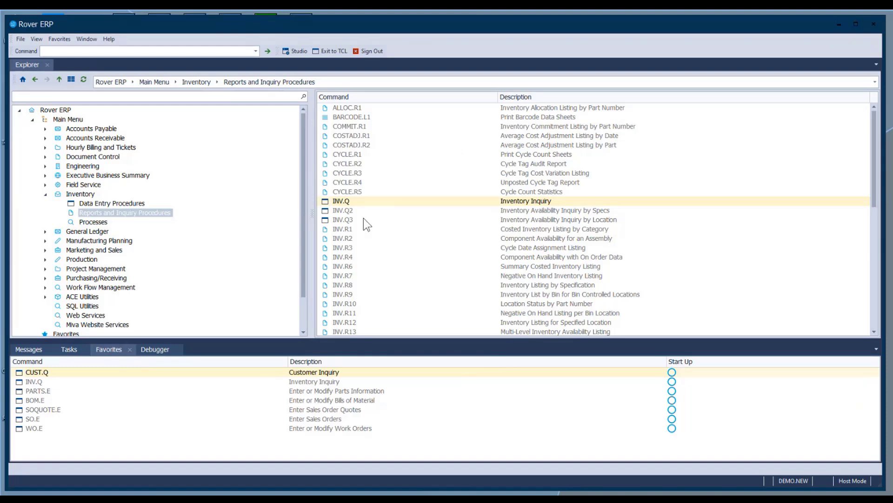
Step: Open Costed Inventory Listing by Category, check the Part Print Option choices, and run the report as an on-screen preview for all locations
scroll(353, 273, "down", 3)
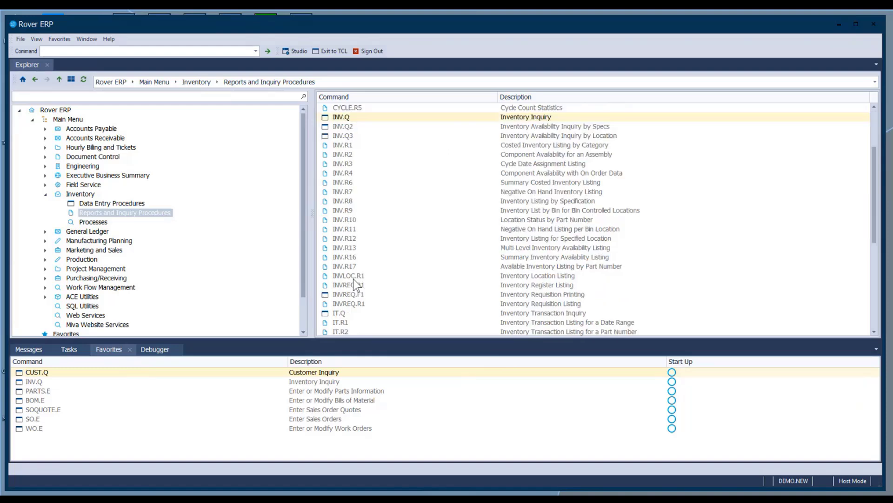
scroll(356, 219, "up", 1)
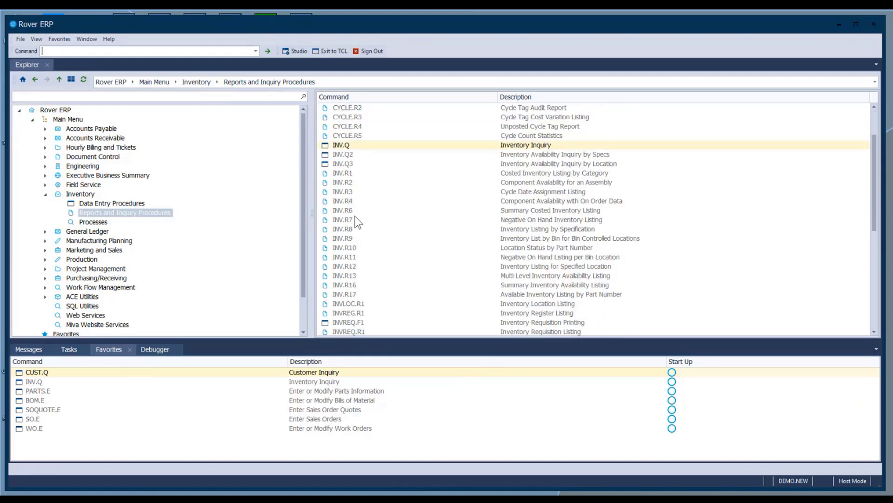
double_click(344, 173)
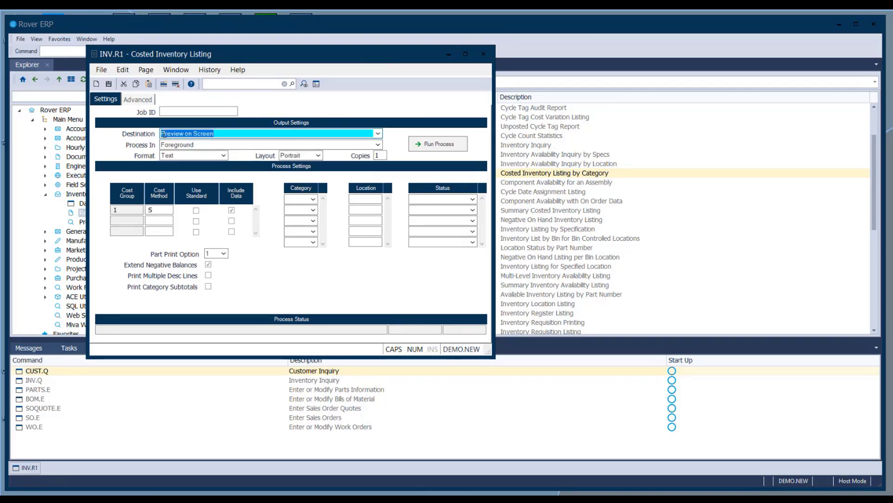
left_click(221, 253)
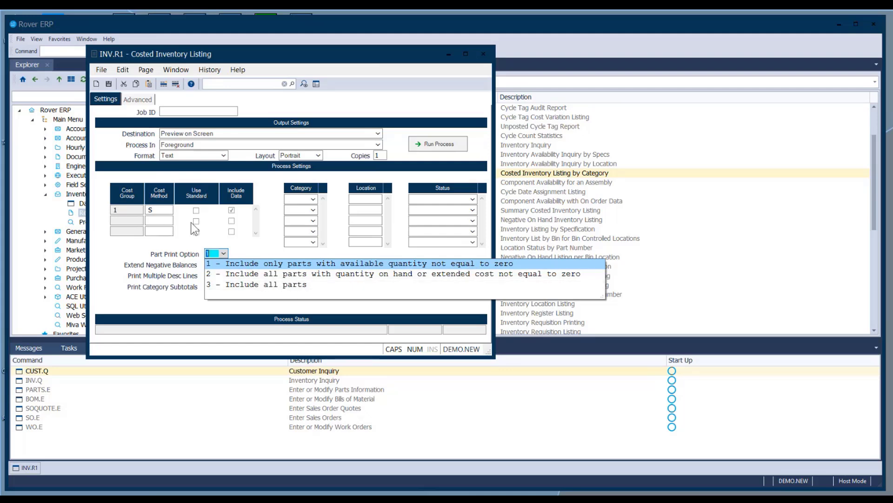
left_click(174, 264)
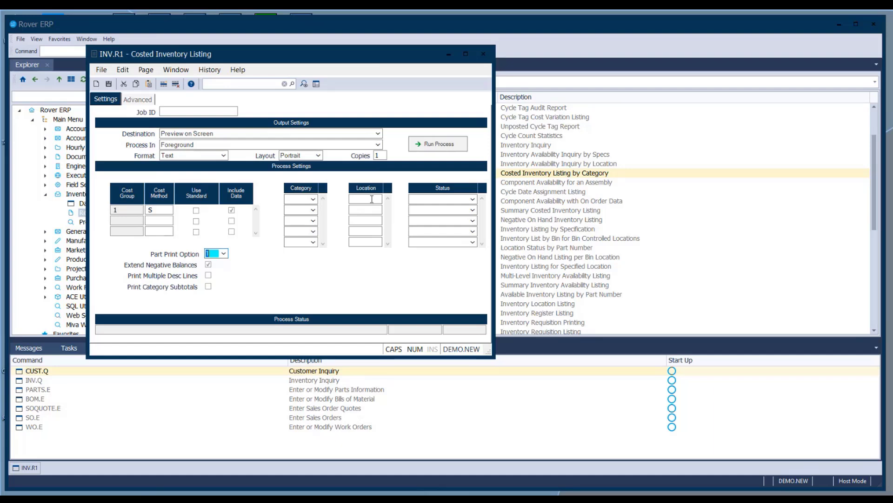
left_click(436, 145)
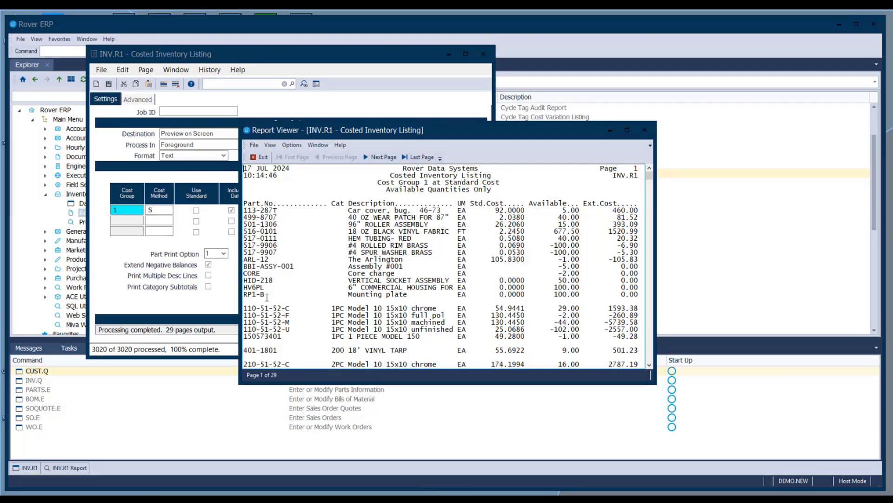
Step: Examine the costed listing's line above part 110-51-52-F and the report's second page, and close the preview
left_click_drag(243, 308, 639, 307)
left_click(546, 308)
left_click(650, 364)
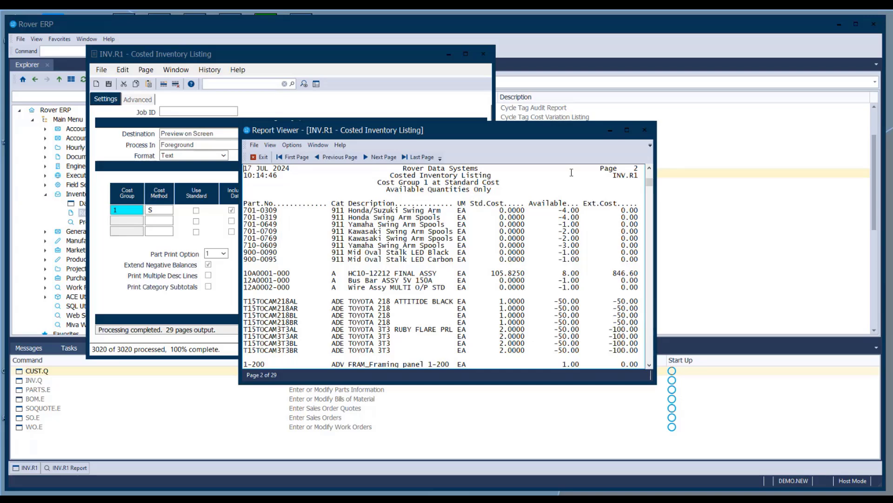
left_click(645, 130)
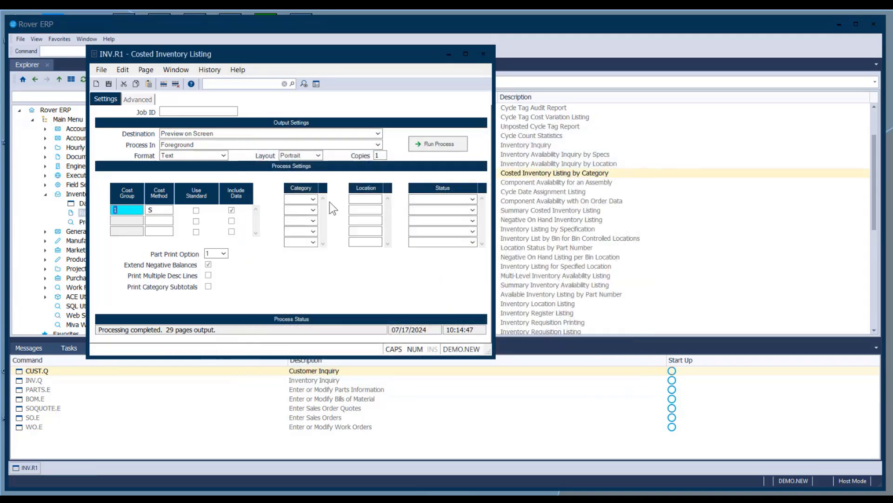
Step: Restrict the costed listing to location STOCK using the inventory location lookup, and preview the report on screen
right_click(370, 198)
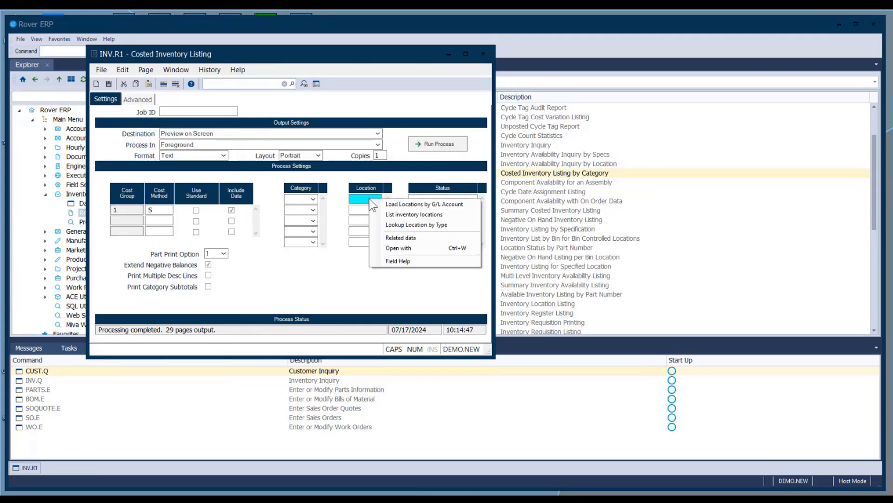
left_click(393, 223)
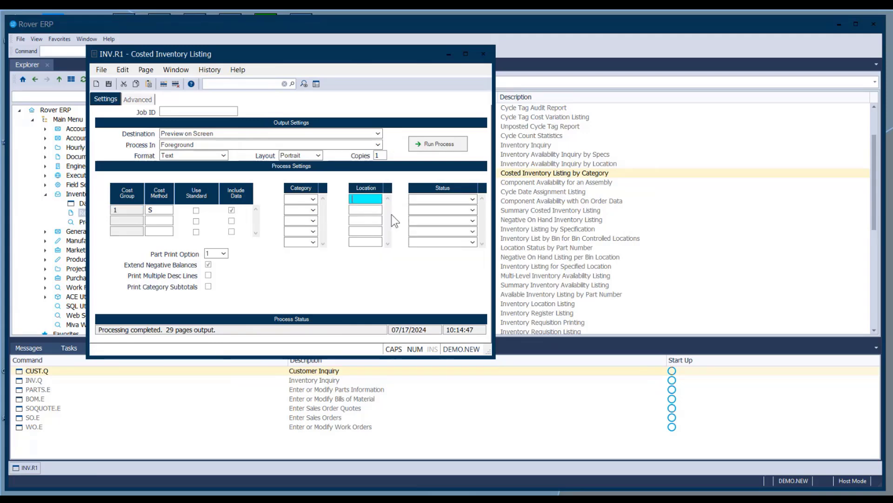
scroll(335, 242, "down", 8)
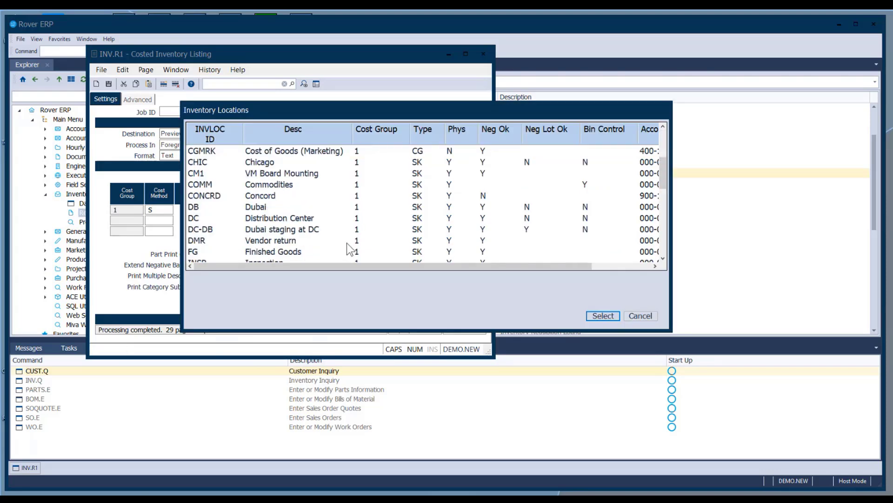
scroll(338, 242, "down", 2)
scroll(337, 242, "down", 2)
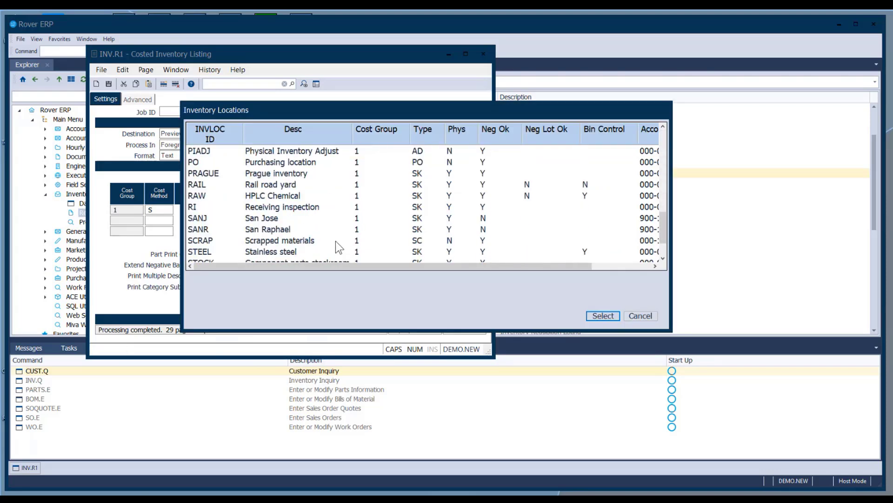
scroll(331, 242, "up", 2)
scroll(326, 242, "down", 3)
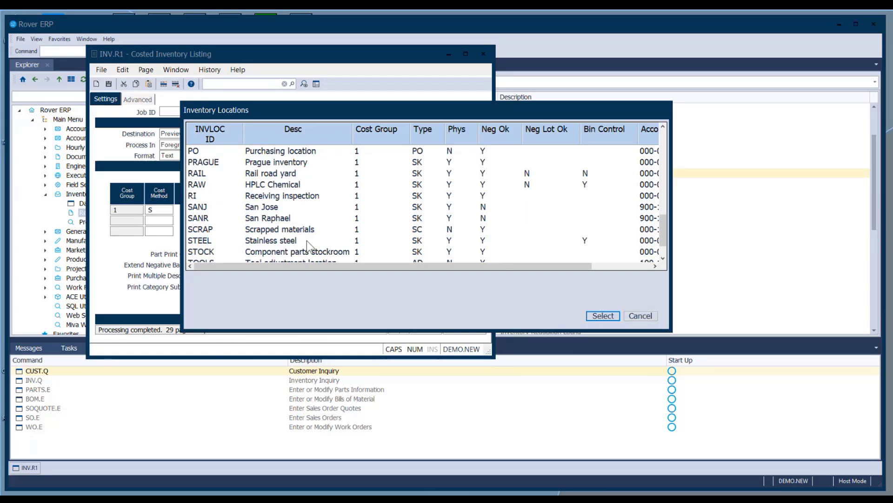
left_click(275, 254)
key("Return")
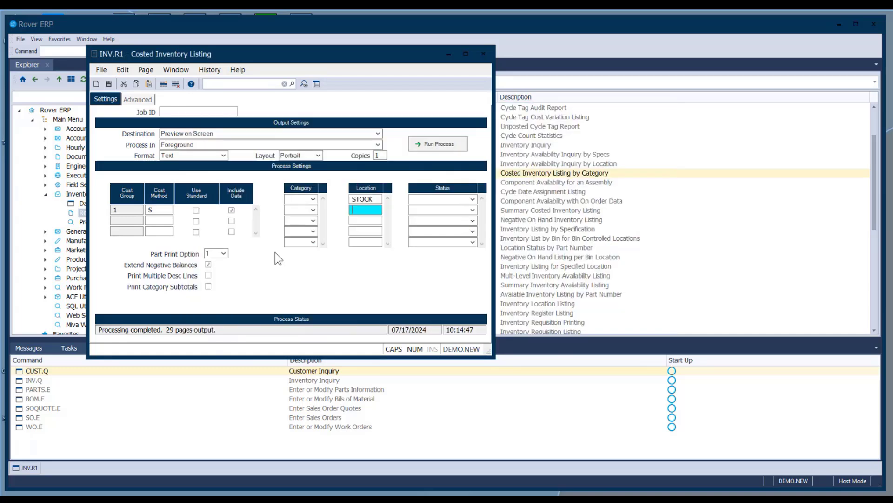
left_click(438, 145)
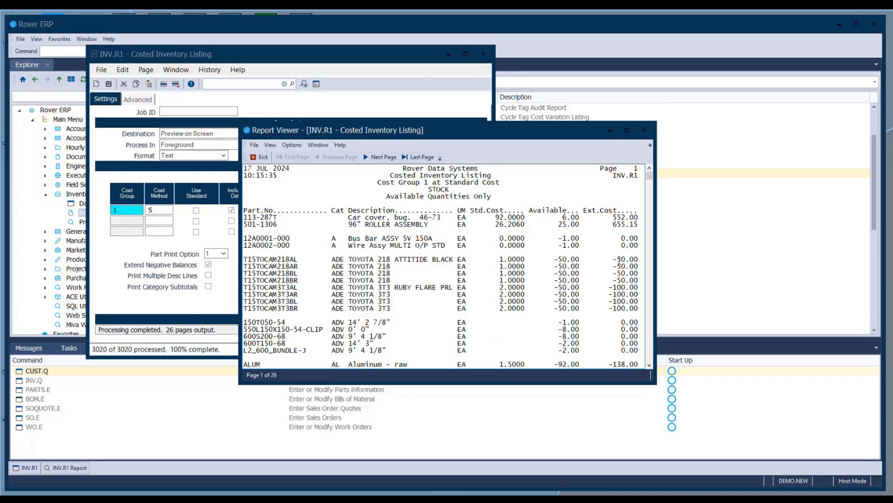
left_click(644, 130)
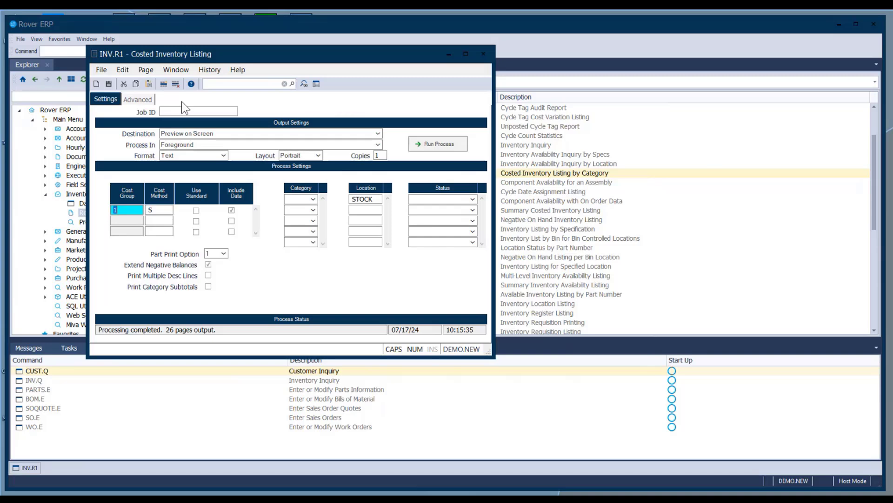
Step: Start a new costed inventory listing job with ID INV.R1.STOCK and set its output destination to PDF Viewer
left_click(96, 82)
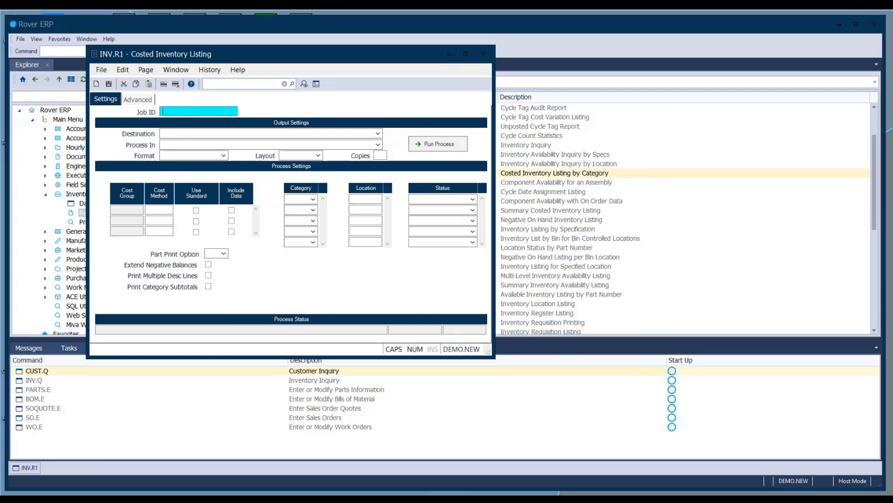
type("INV.R1.STOCK")
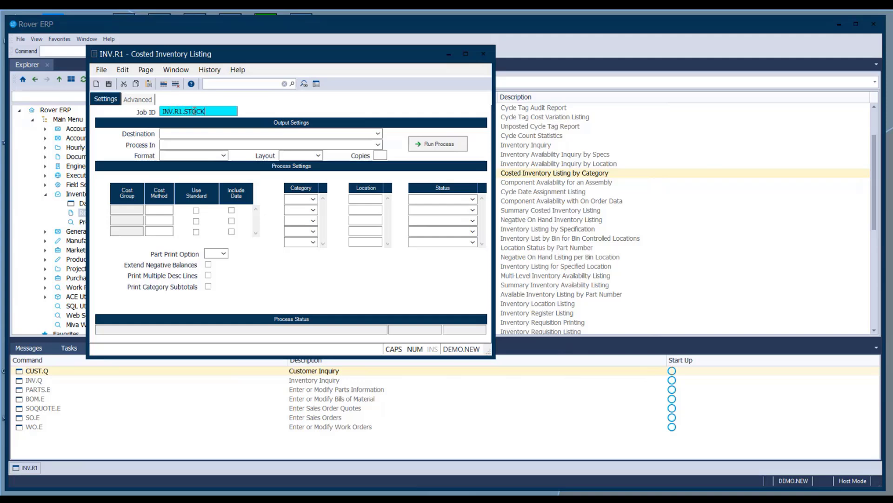
key("Tab")
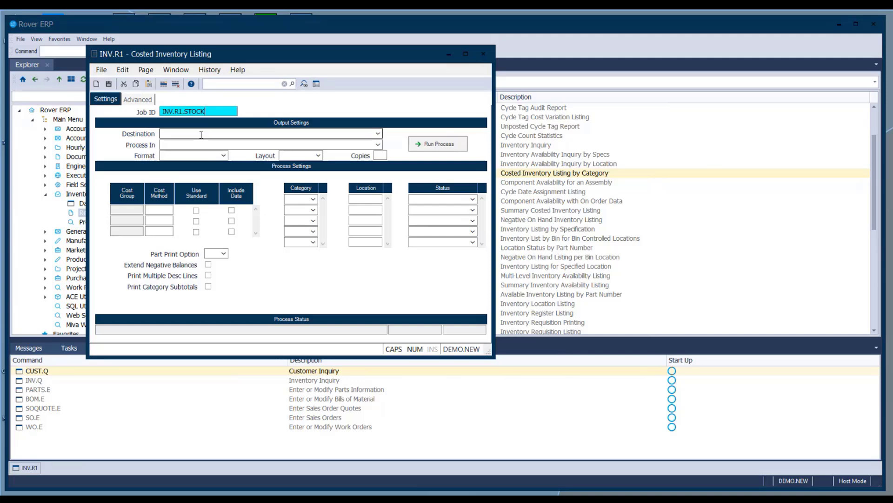
left_click(378, 133)
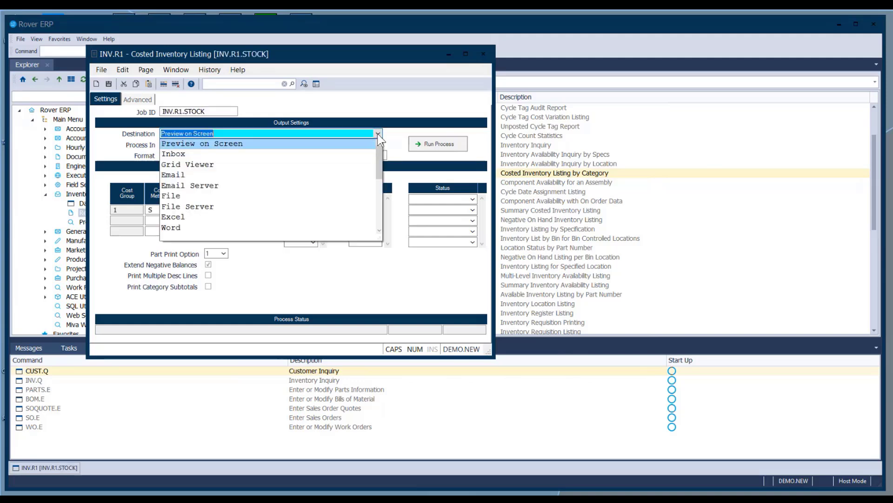
left_click_drag(379, 161, 378, 192)
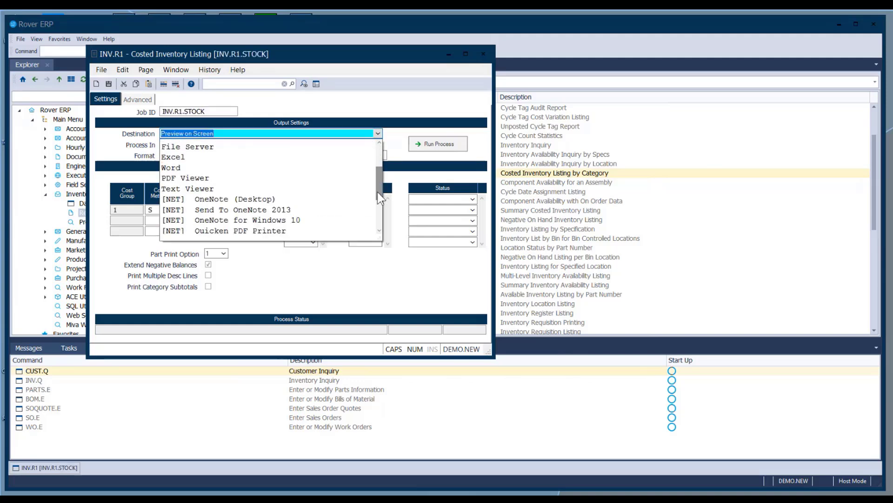
left_click(210, 179)
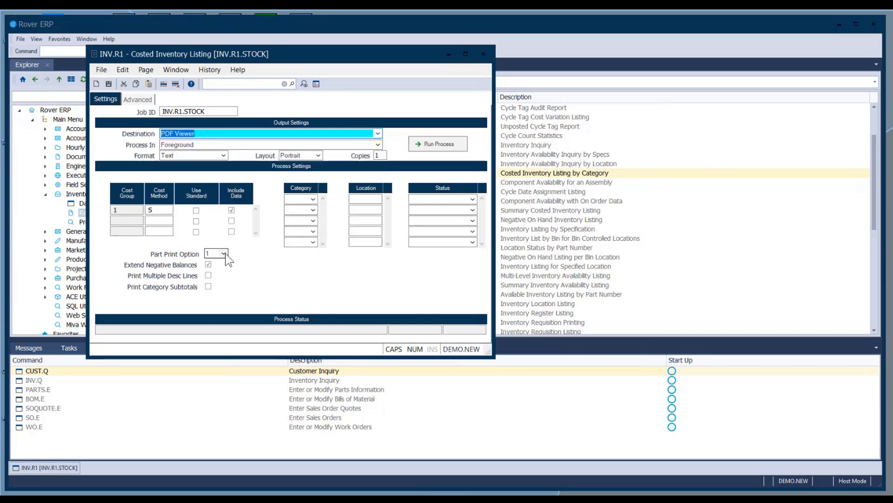
Step: Limit the INV.R1.STOCK job to location STOCK
left_click(372, 199)
type("STOCK")
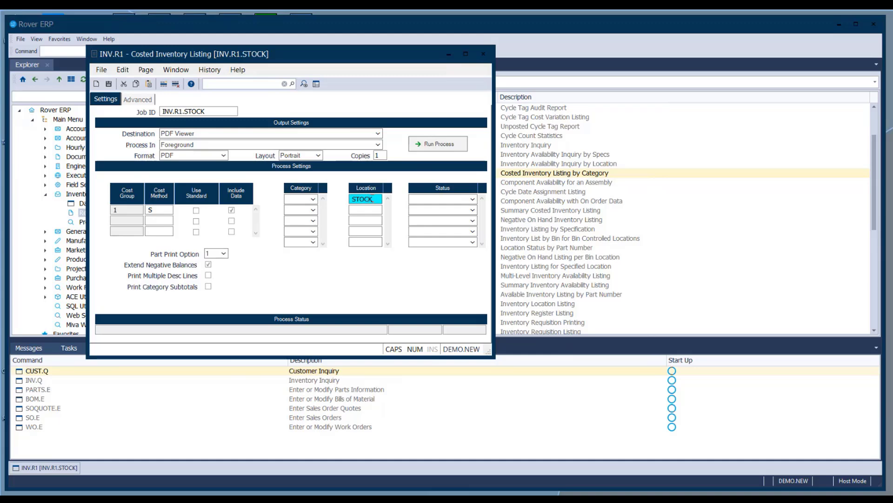
key("Return")
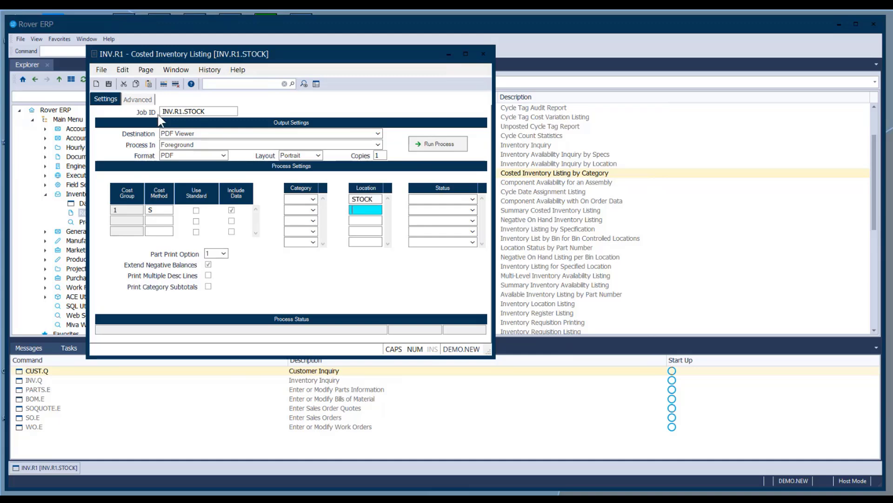
Step: Save the INV.R1.STOCK costed listing job without running it
left_click(109, 85)
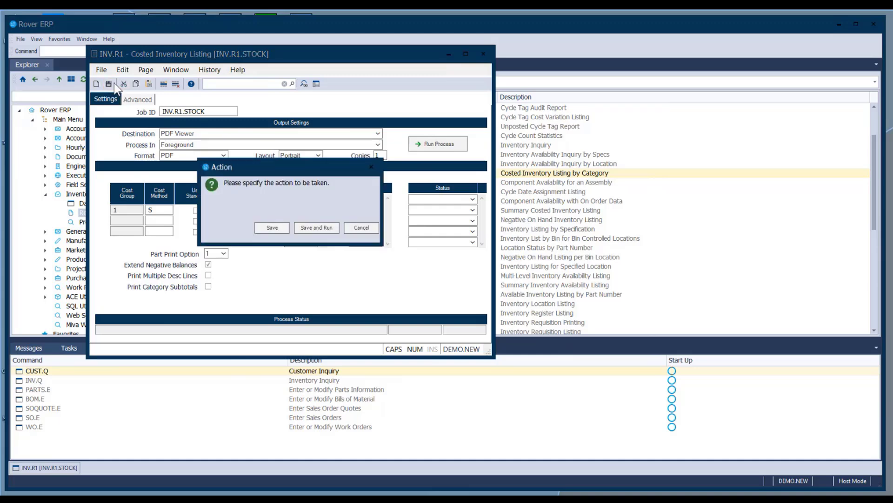
left_click(280, 227)
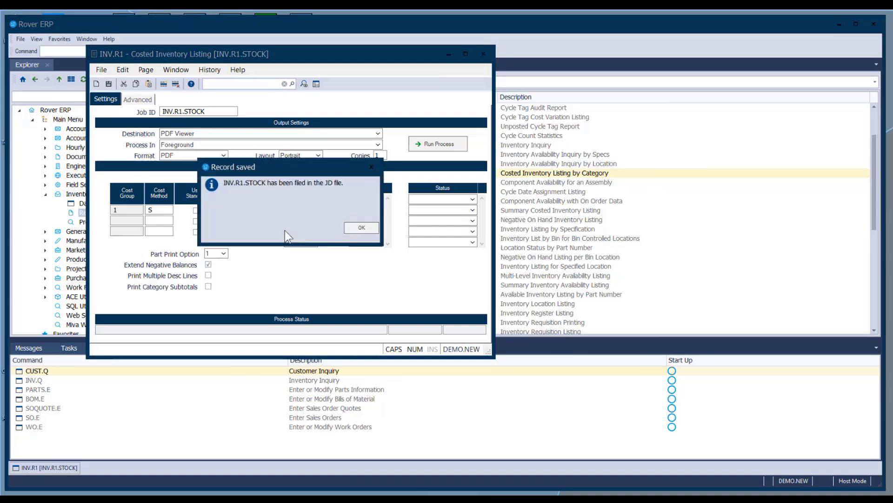
left_click(358, 224)
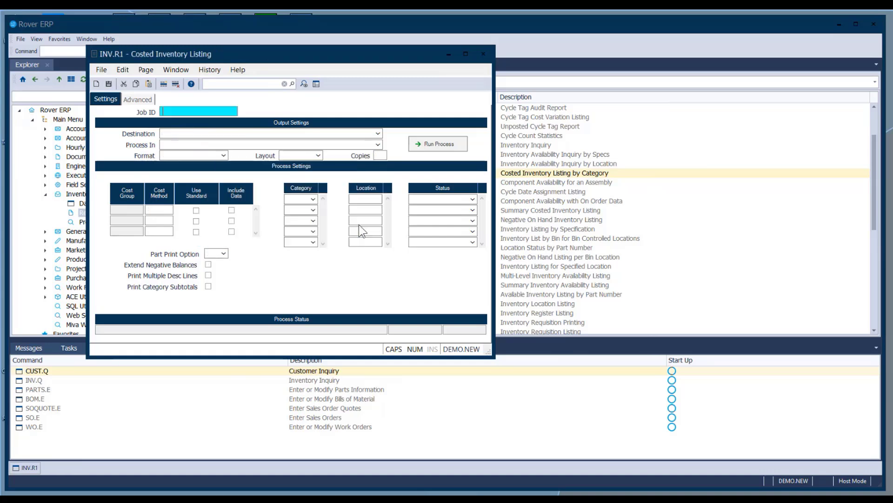
Step: Load the saved job INV.R1.STOCK from the saved jobs lookup and run it to the PDF viewer
right_click(204, 110)
left_click(228, 114)
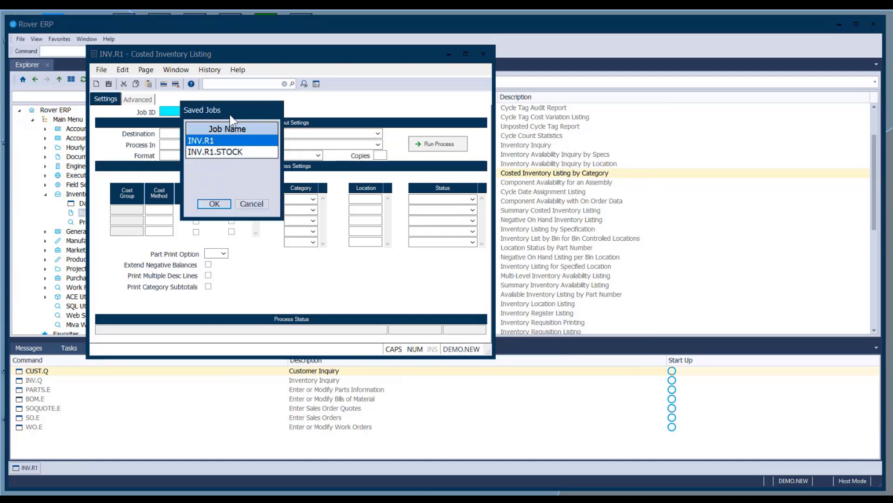
left_click(220, 152)
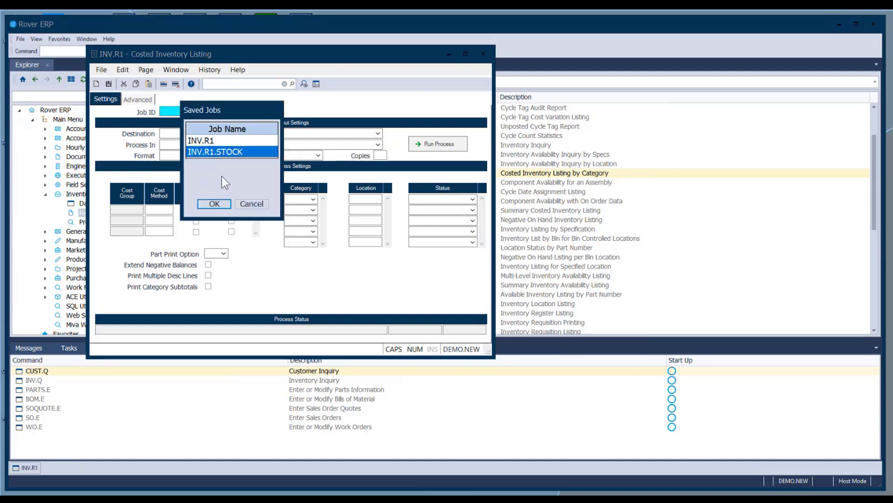
left_click(222, 201)
left_click(434, 144)
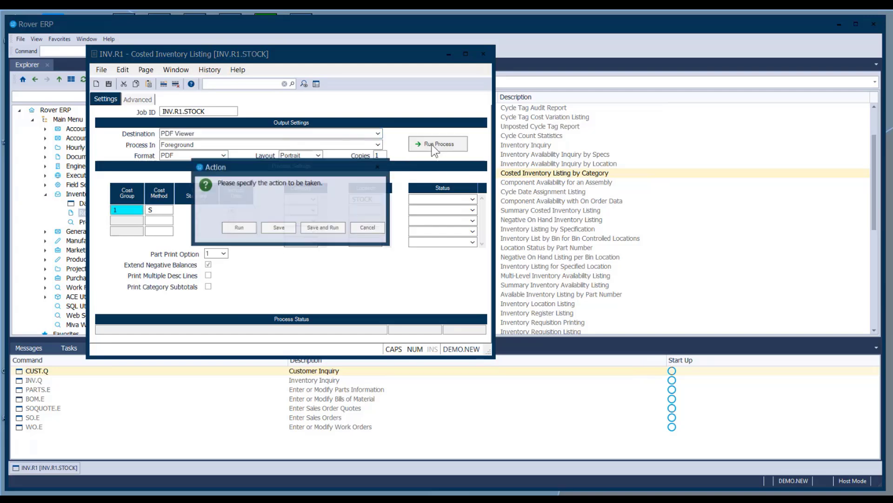
left_click(235, 227)
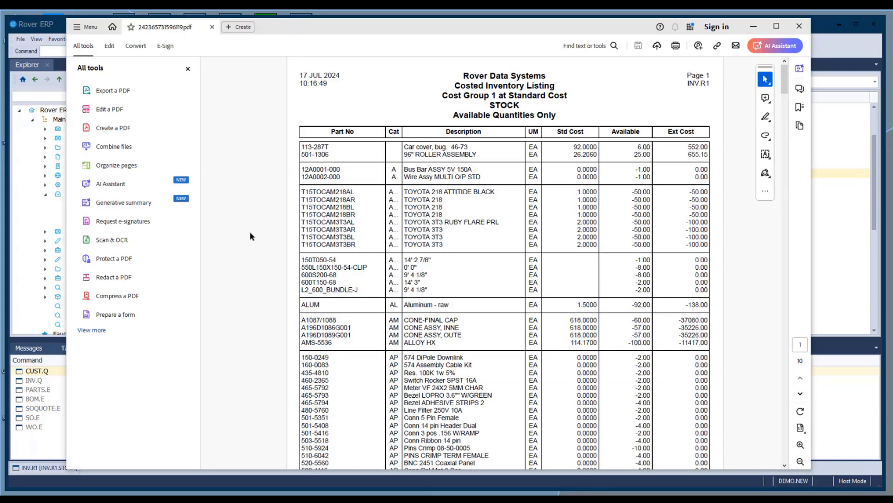
Step: Close the PDF report and the Costed Inventory Listing procedure
left_click(799, 26)
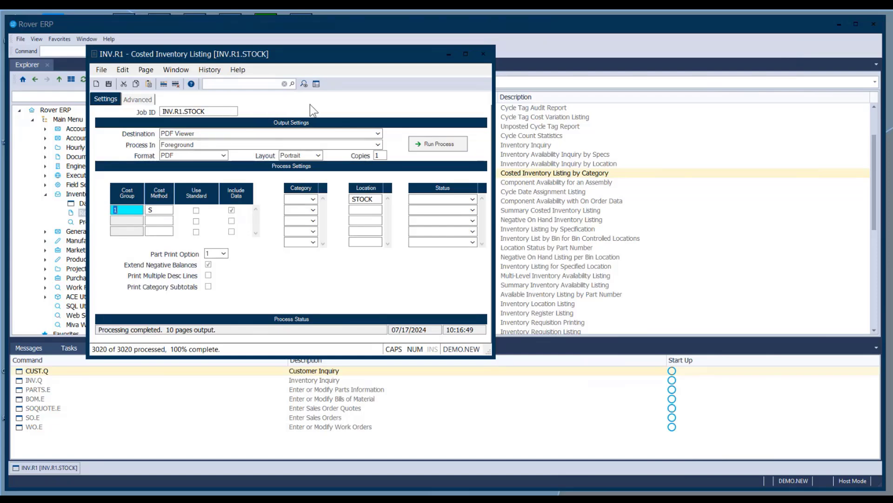
left_click(209, 112)
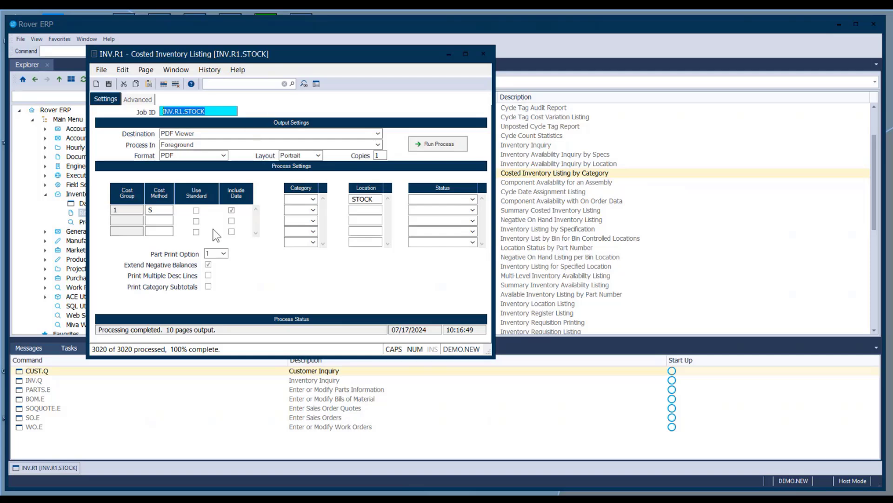
left_click(413, 212)
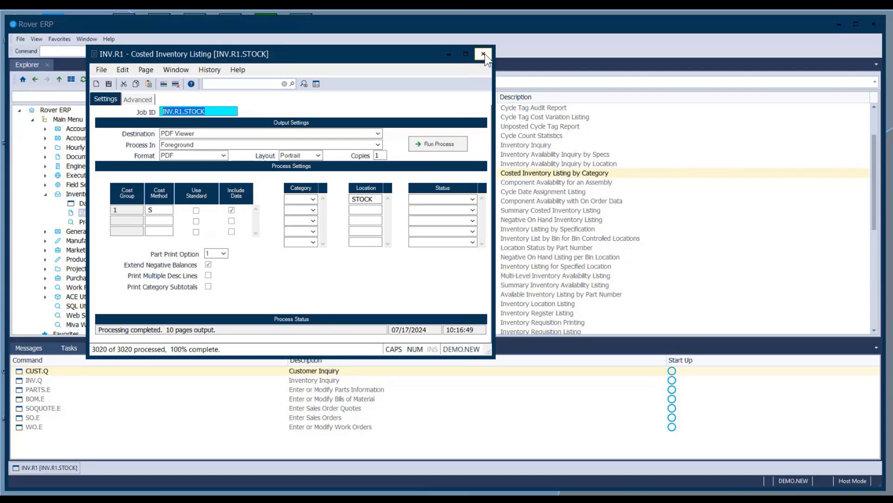
left_click(483, 54)
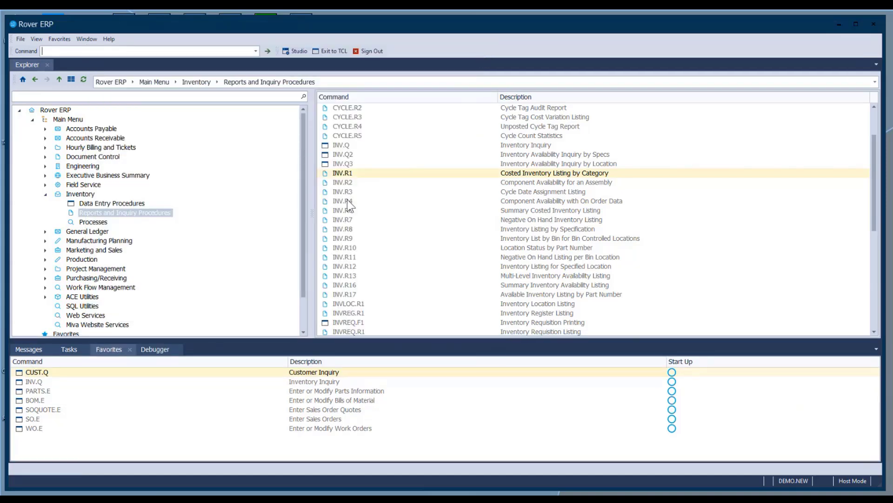
Step: Open the Inventory Requisition Printing procedure, INVREQ.F1, from the inventory reports and inquiries list
scroll(370, 244, "down", 3)
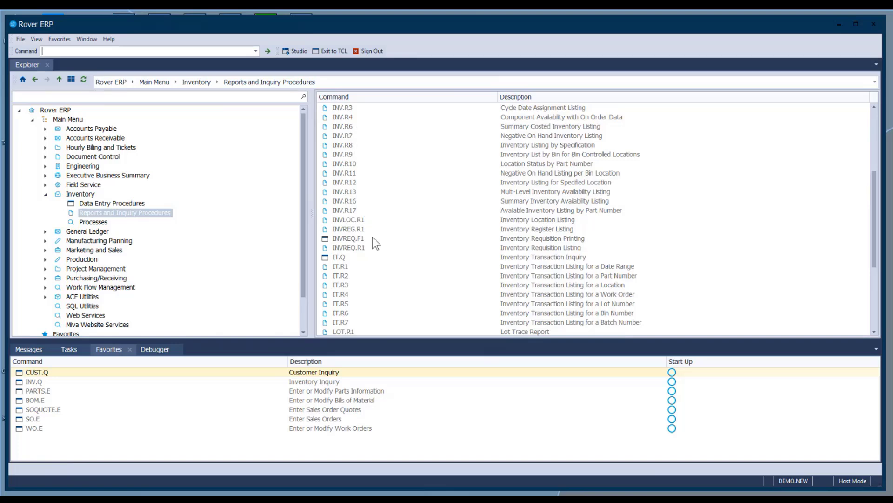
scroll(378, 253, "down", 2)
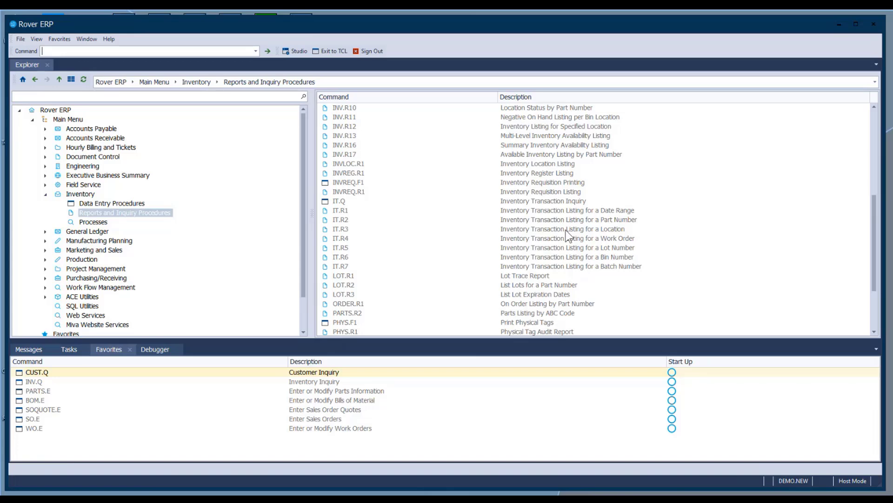
scroll(566, 228, "down", 1)
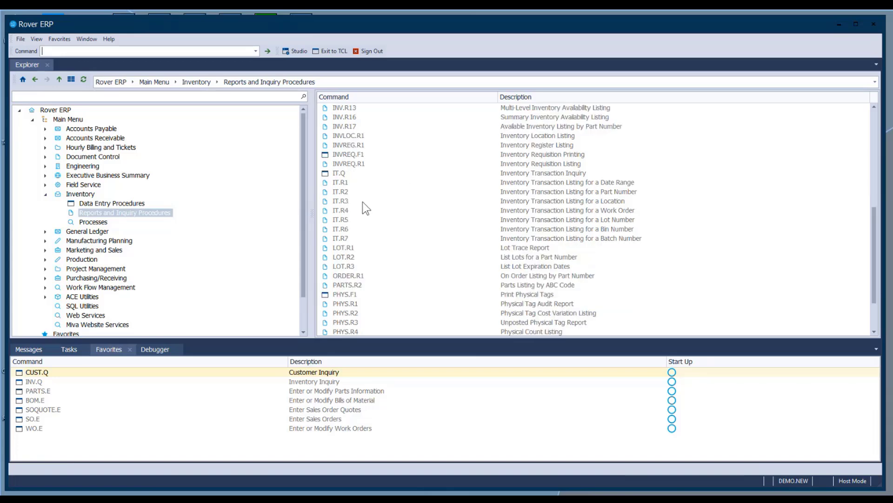
double_click(364, 158)
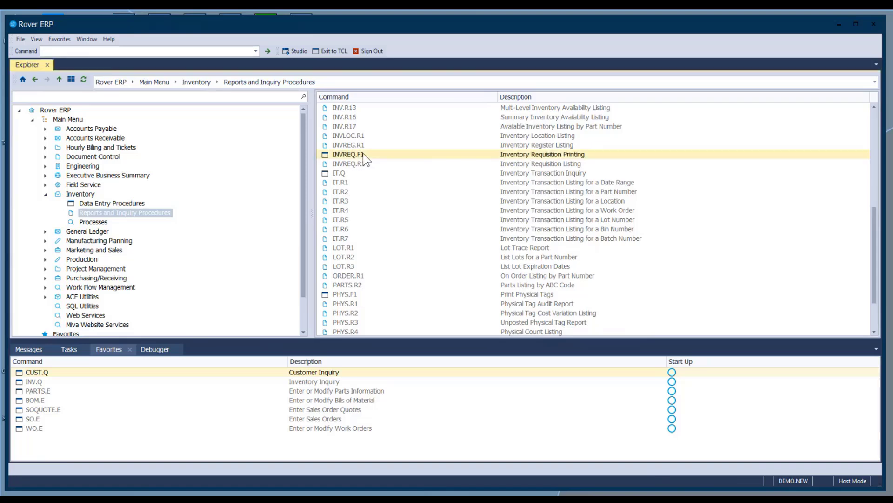
Step: Set the requisition printing destination to PDF Viewer and run the process for requisition number 3
left_click(261, 143)
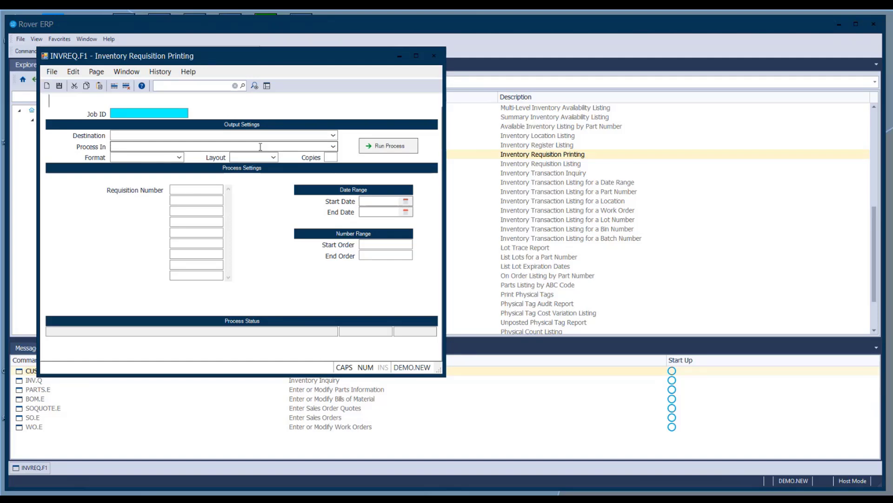
left_click(333, 134)
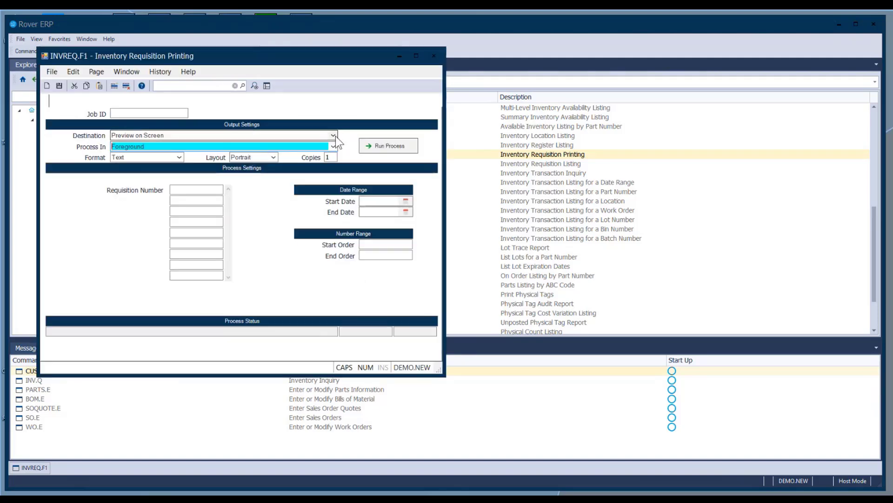
left_click(333, 135)
left_click_drag(335, 145, 327, 178)
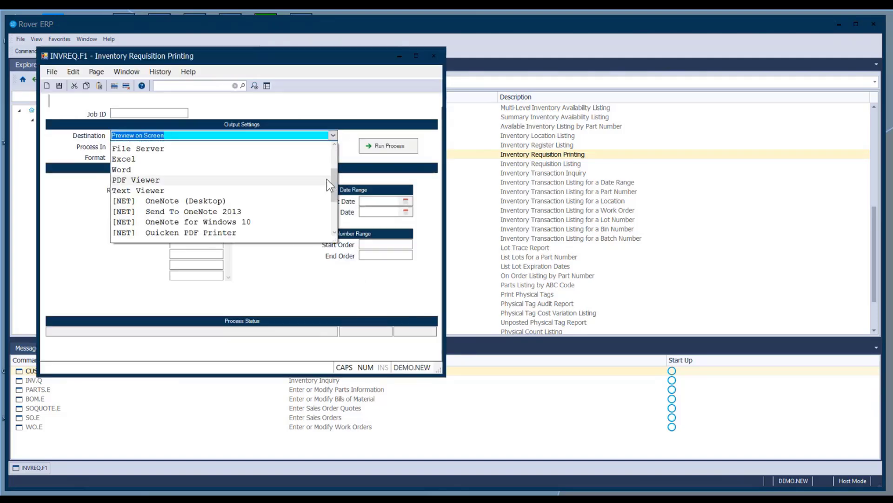
left_click(231, 179)
left_click(216, 189)
type("3")
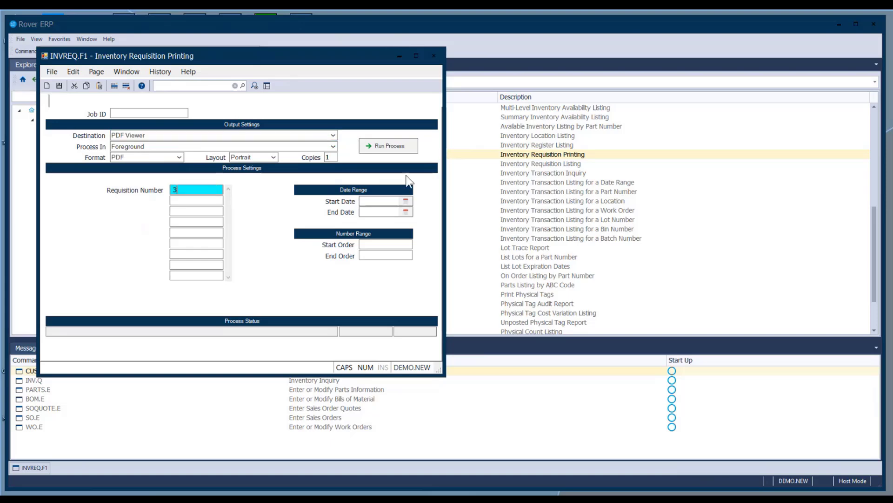
left_click(395, 147)
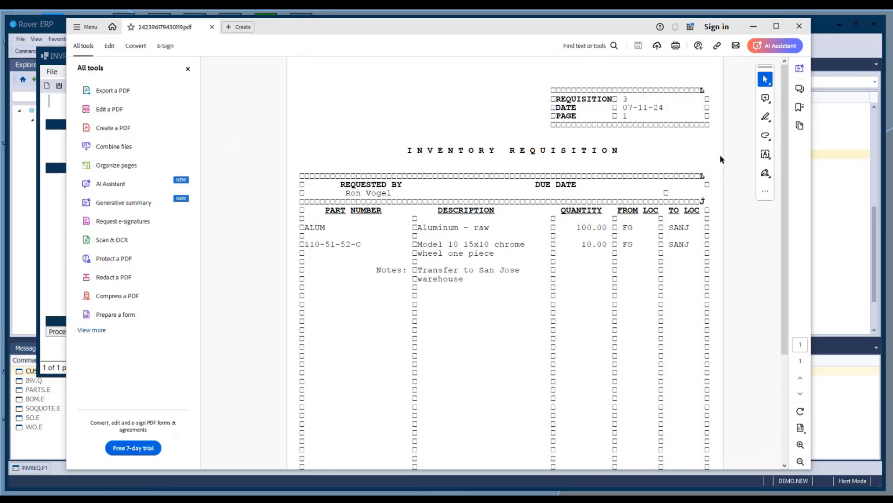
Step: Review the printed inventory requisition, and close the PDF and the requisition printing procedure
scroll(712, 199, "down", 1)
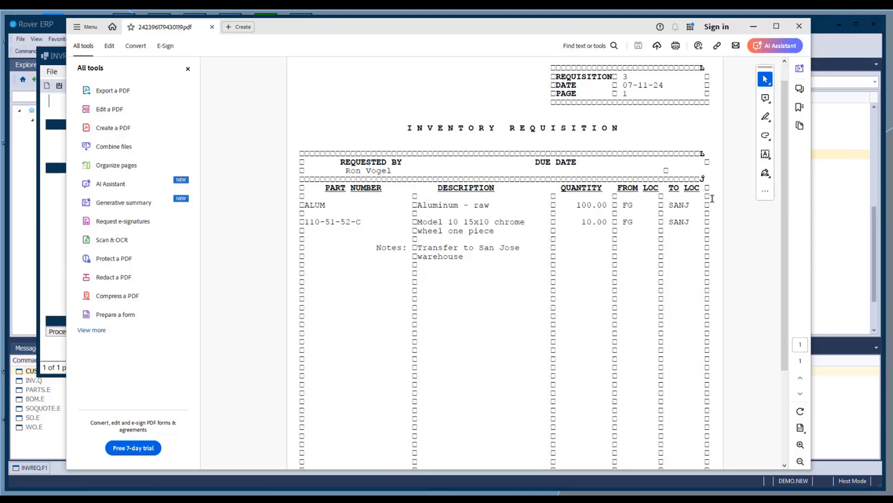
scroll(711, 199, "down", 3)
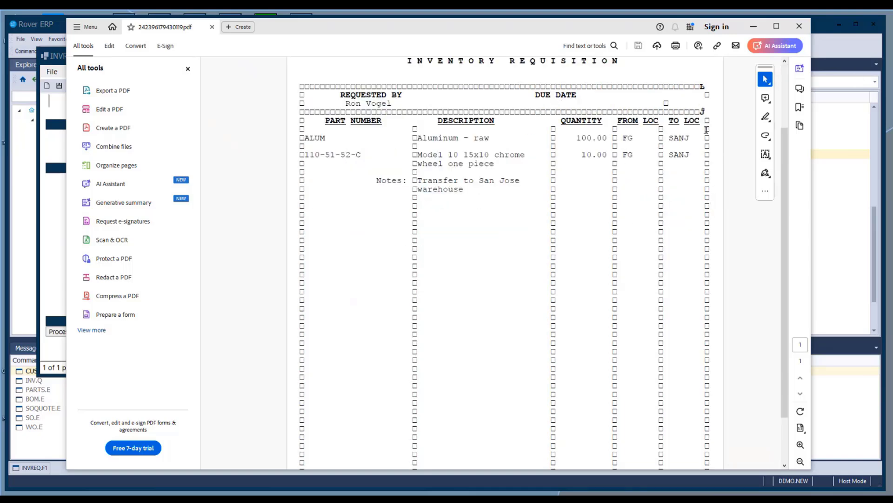
scroll(706, 130, "up", 4)
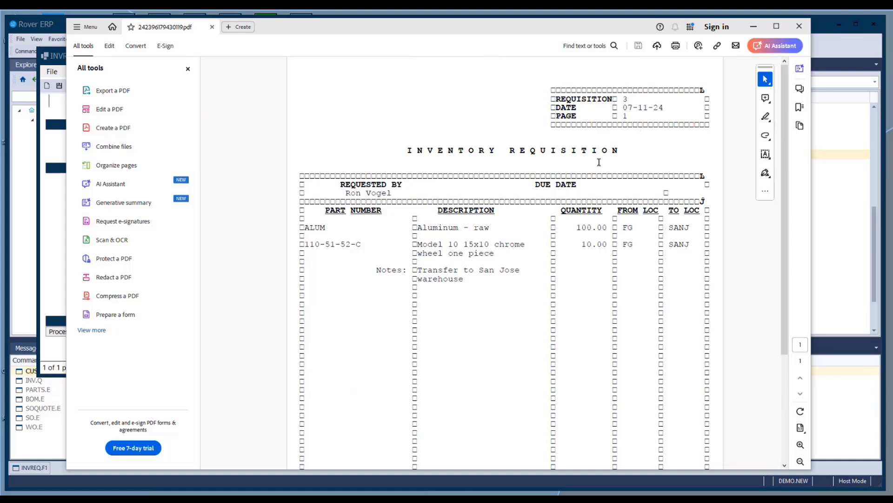
left_click(800, 27)
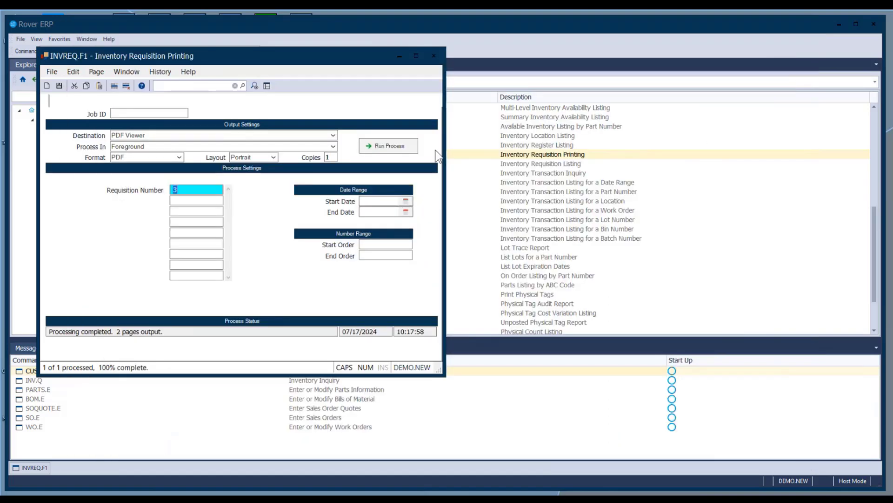
left_click(434, 56)
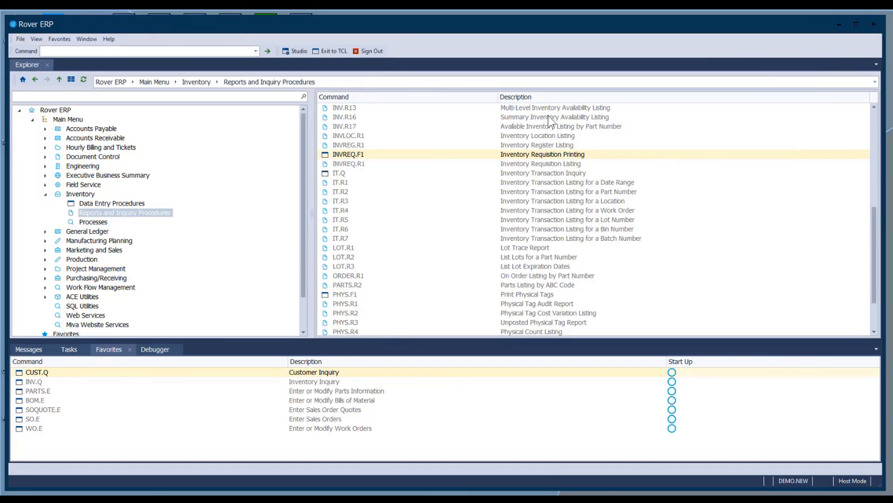
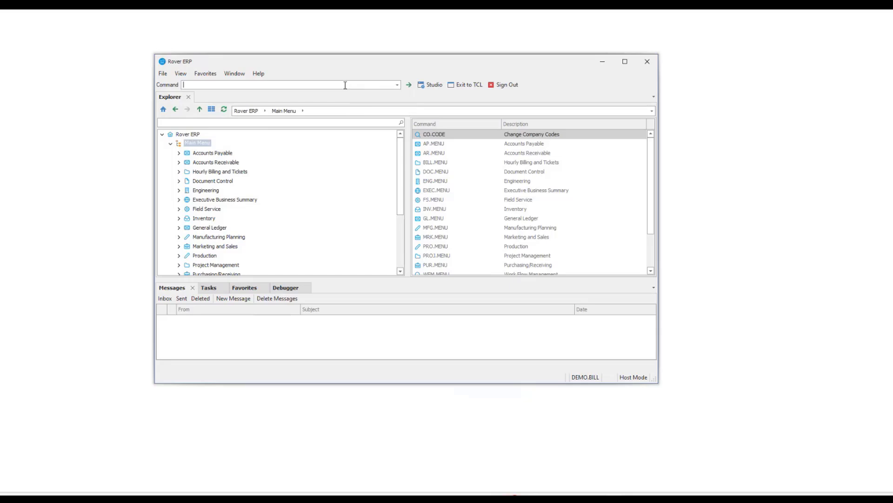
type("parts.")
key("BackSpace")
key("BackSpace")
key("BackSpace")
key("BackSpace")
key("BackSpace")
key("BackSpace")
Step: Open the Assign ABC Codes to Parts procedure, PARTS.P1, from the favorites and check its Part Status options
left_click(244, 288)
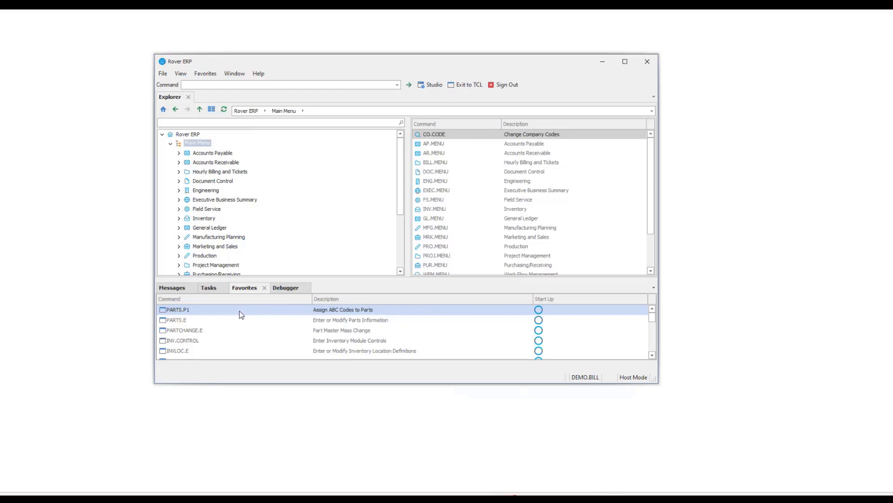
double_click(197, 309)
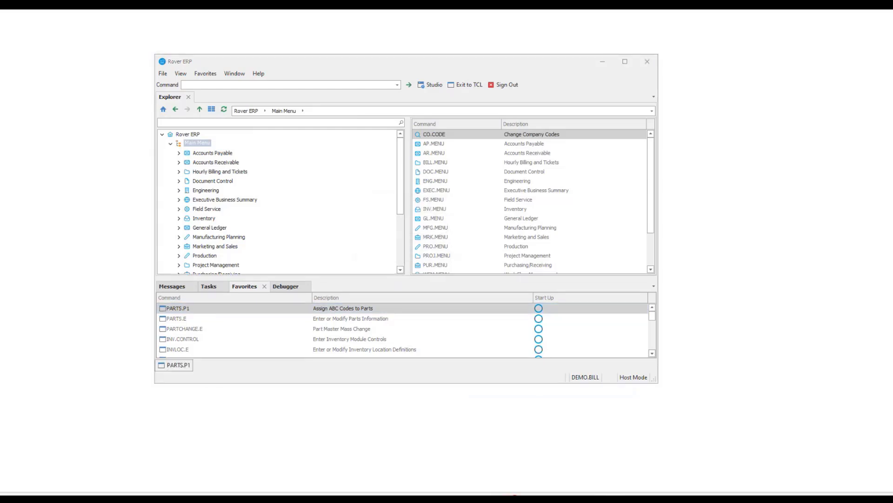
left_click_drag(43, 68, 416, 76)
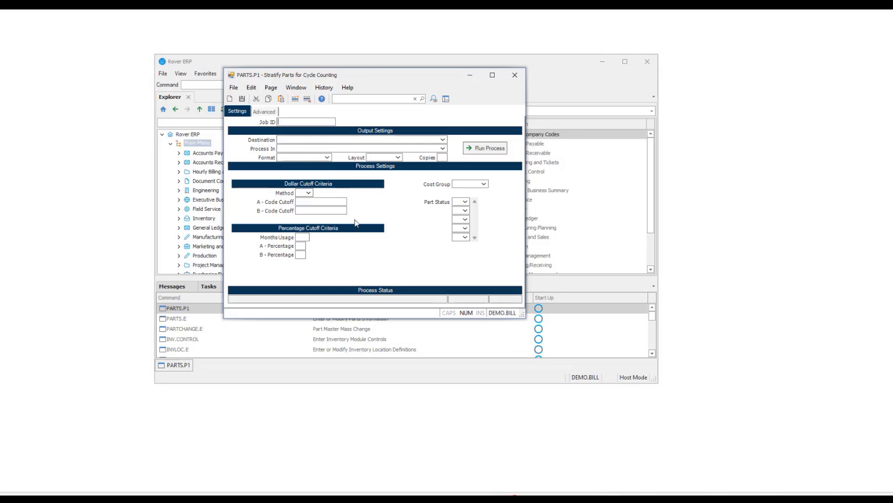
left_click(465, 202)
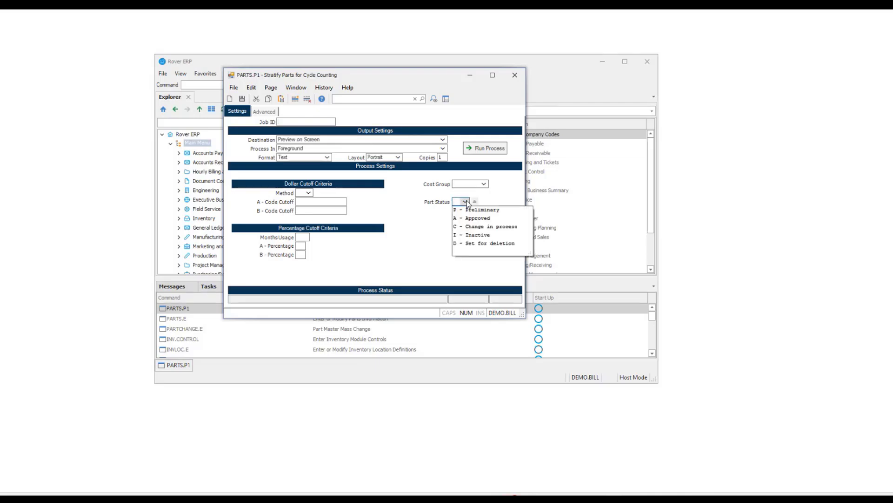
left_click(410, 195)
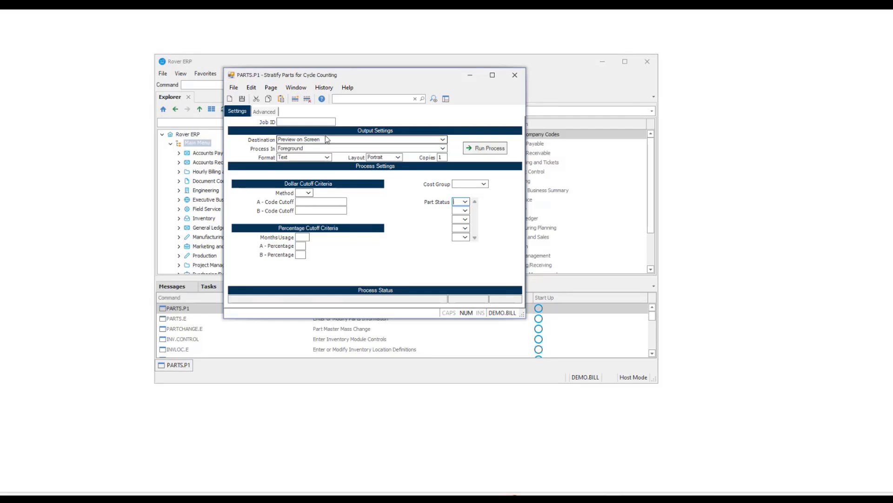
Step: Start a new parts stratification job with the ID PARTSP1DEMO2
left_click(311, 122)
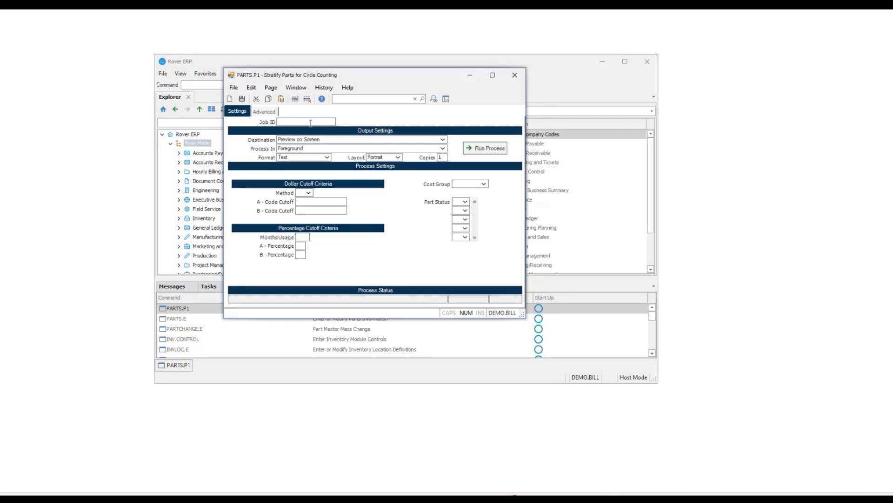
left_click(230, 99)
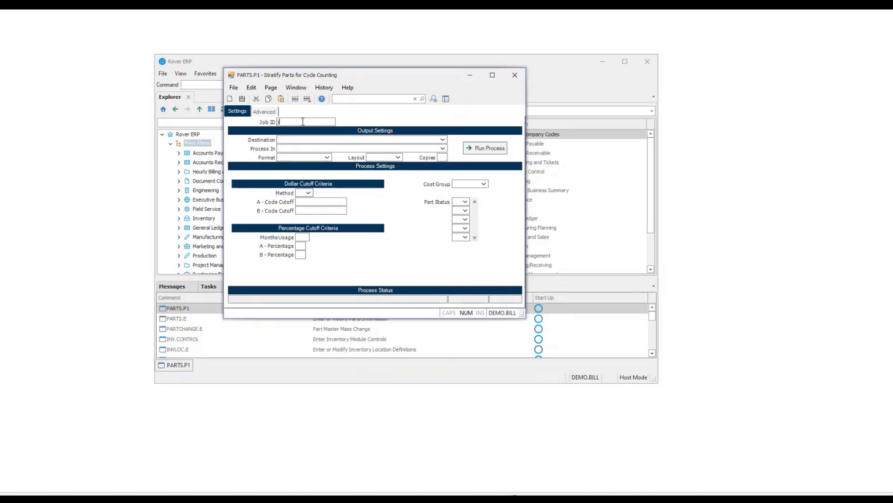
type("partsp1demo2")
key("Tab")
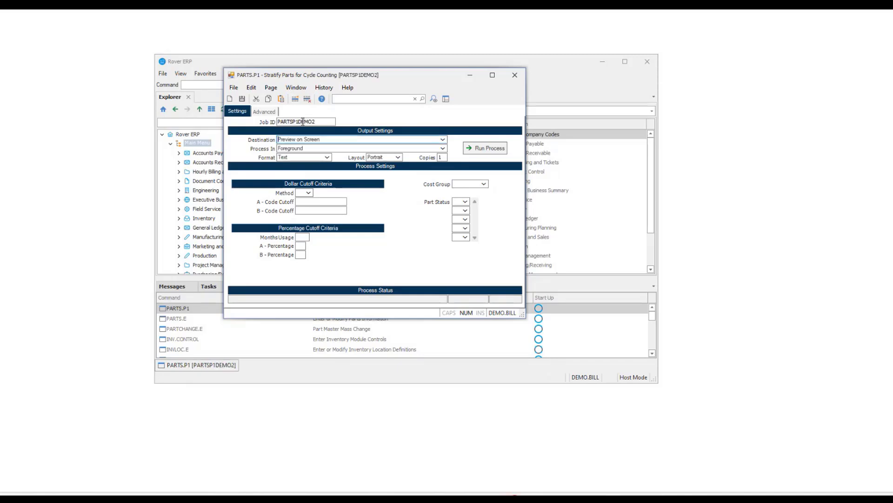
Step: Set the dollar cutoff method to Use Part Cost x Average Usage with A cutoff 100, B cutoff 30 and cost group 1
left_click(309, 194)
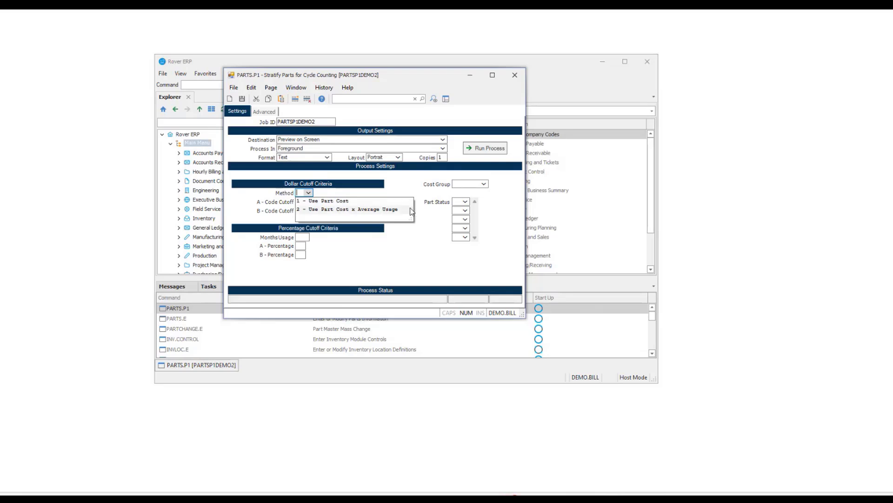
left_click(386, 209)
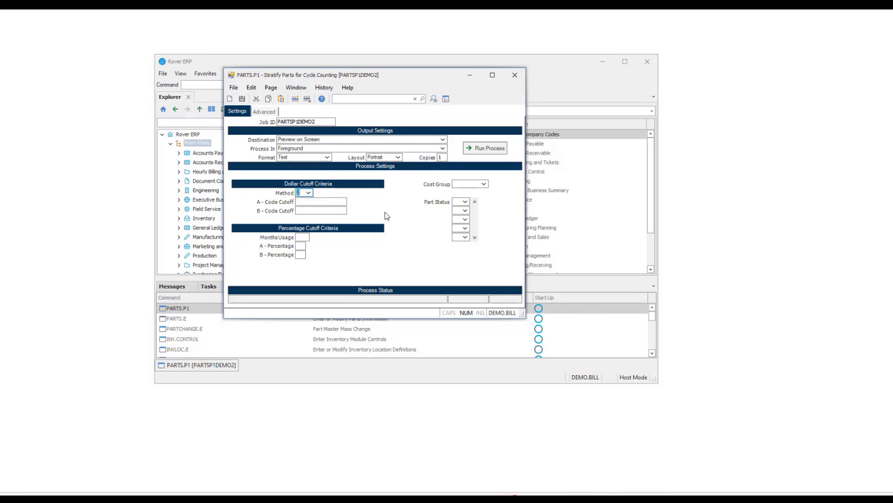
left_click(309, 202)
type("100")
key("Tab")
type("30")
key("Tab")
left_click(485, 184)
left_click(474, 197)
Step: Include the Approved, Change in process and Preliminary part statuses in the stratification job
left_click(465, 201)
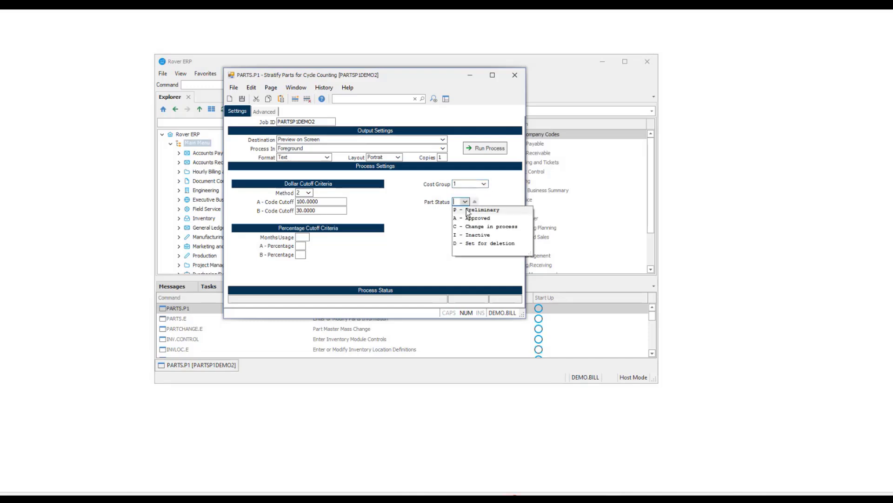
left_click(470, 219)
left_click(464, 211)
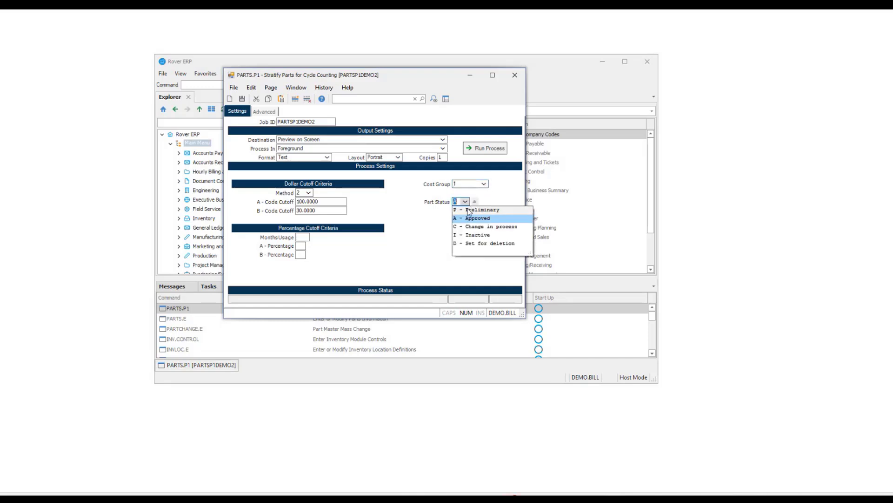
left_click(465, 210)
left_click(463, 211)
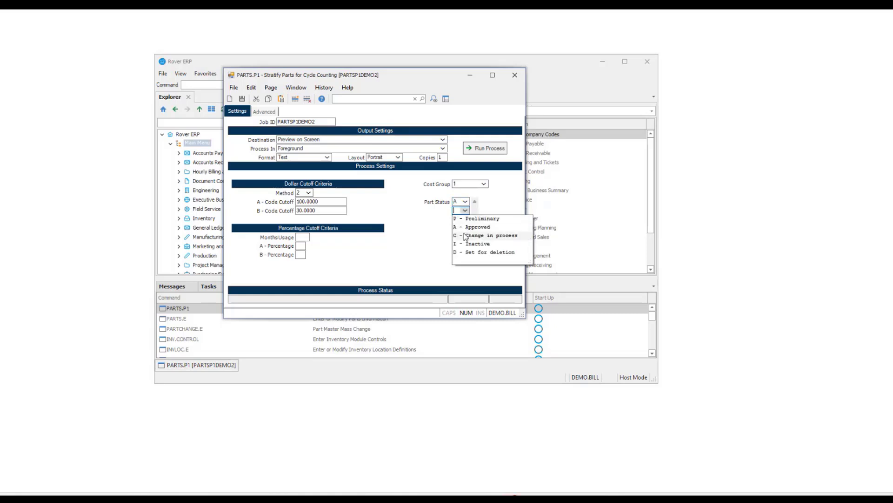
left_click(466, 235)
left_click(465, 219)
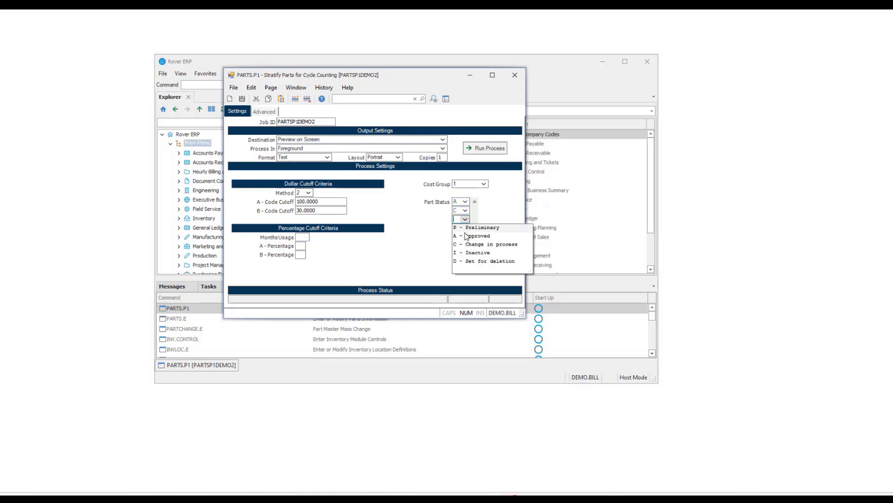
left_click(472, 227)
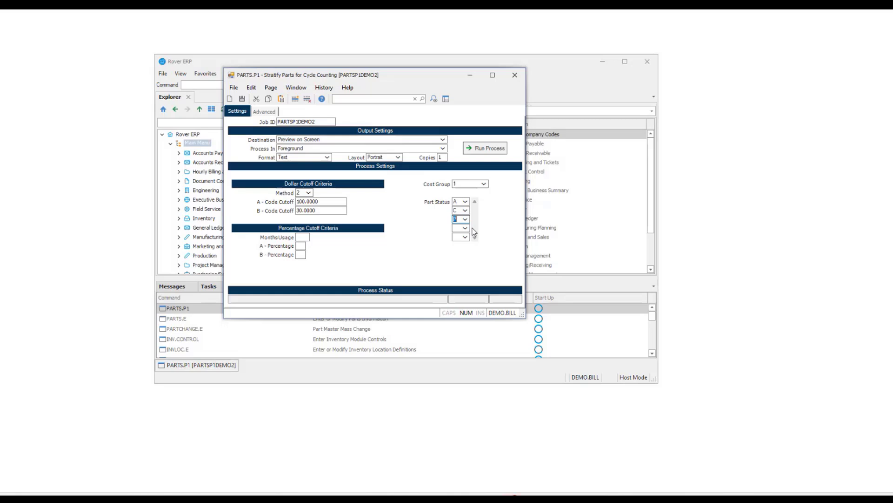
Step: Save and run the stratification job, review the Part ABC Code Assignment Report, and close it
left_click(484, 149)
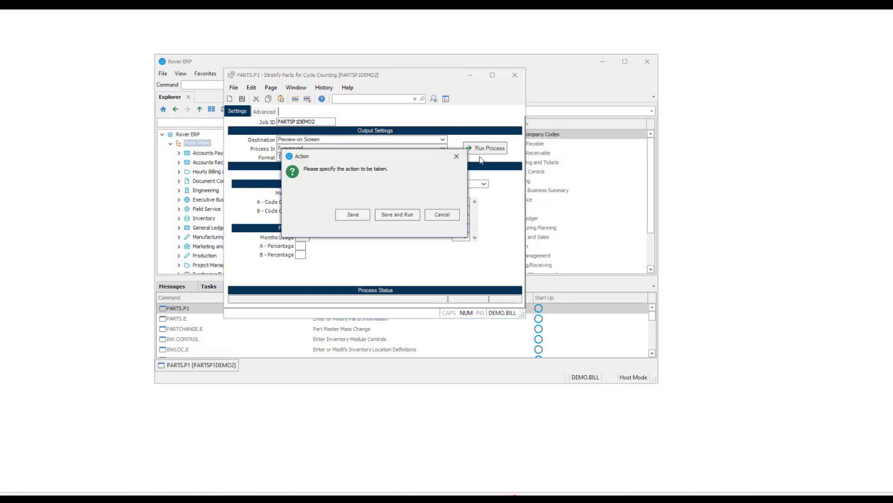
left_click(413, 215)
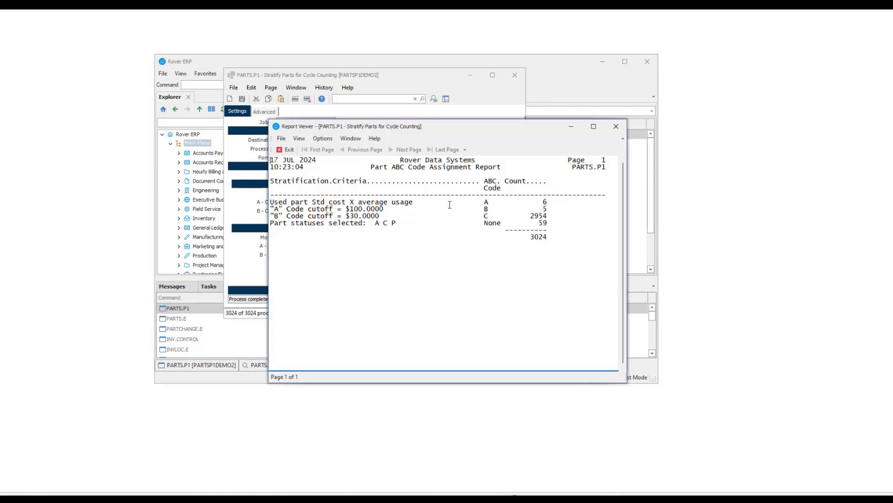
left_click(616, 126)
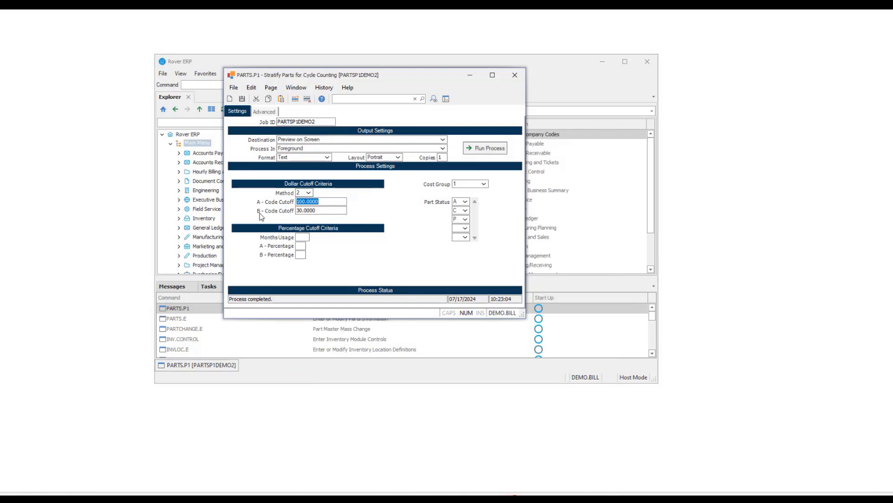
Step: Rerun the saved job with an A code cutoff of 50 and a B code cutoff of 10, and close the resulting report
type("50")
key("Tab")
type("10")
key("Tab")
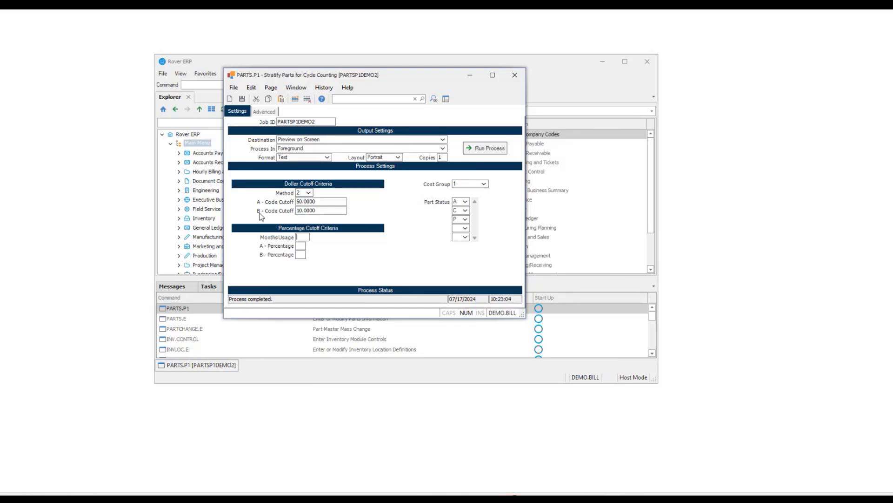
left_click(476, 150)
left_click(396, 212)
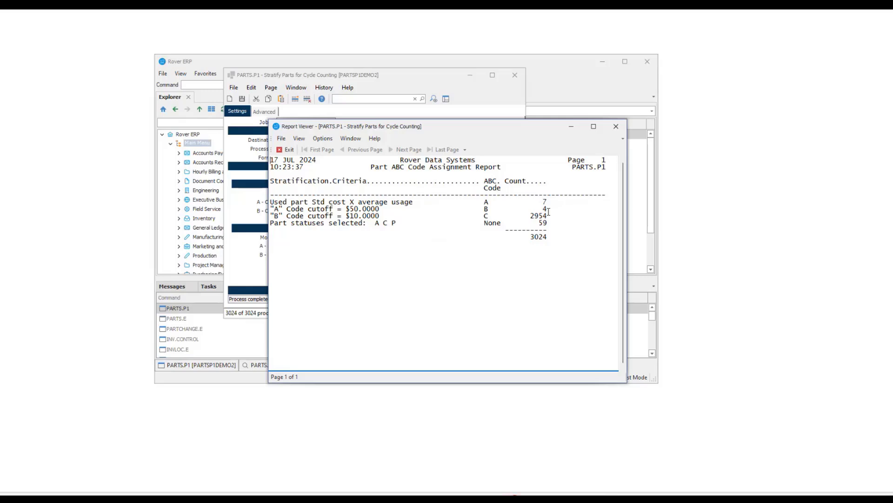
left_click(616, 126)
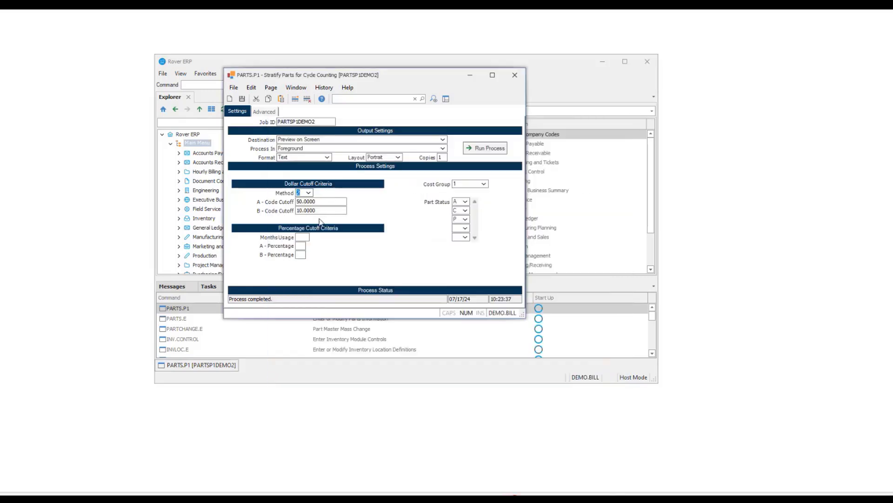
Step: Set the A code cutoff to 20 and the B code cutoff to 5, save and run the job, and close the report and procedure
left_click_drag(330, 202, 289, 206)
type("20")
key("Tab")
type("5")
left_click(499, 151)
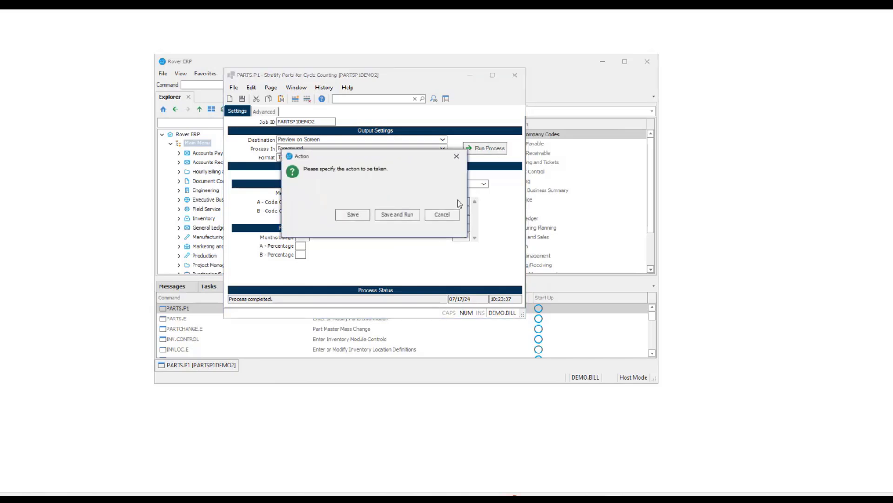
left_click(398, 216)
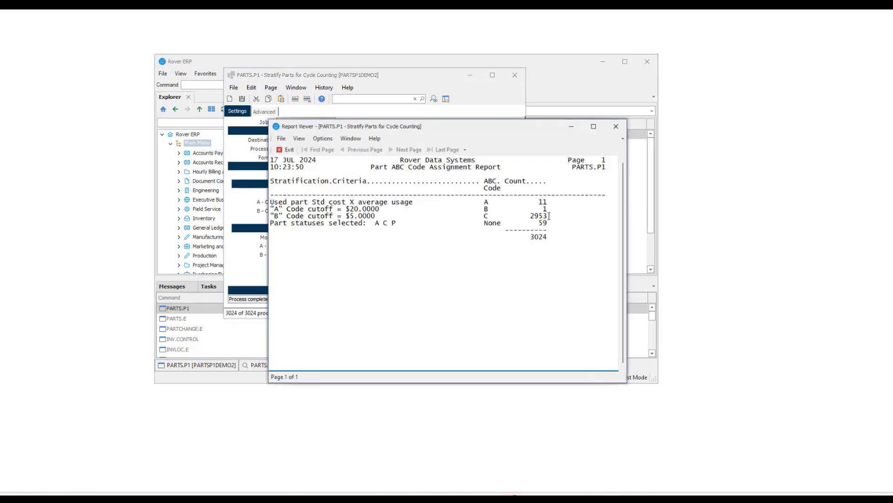
left_click(616, 131)
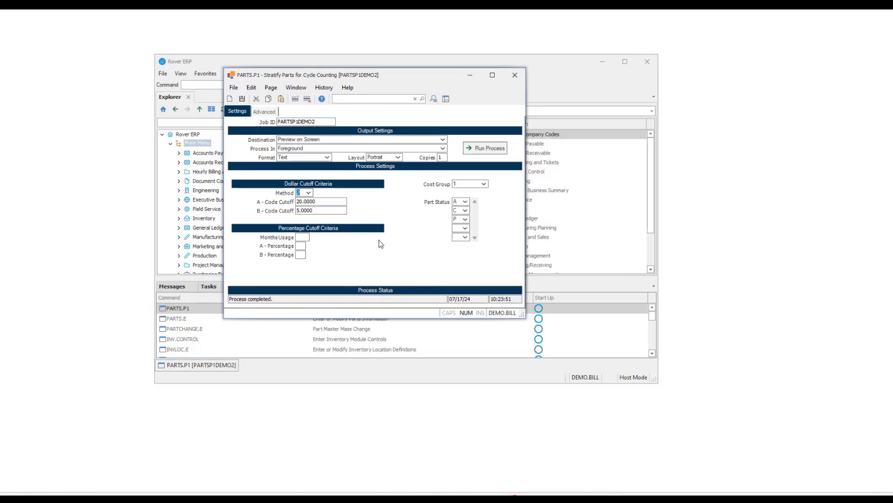
left_click(515, 74)
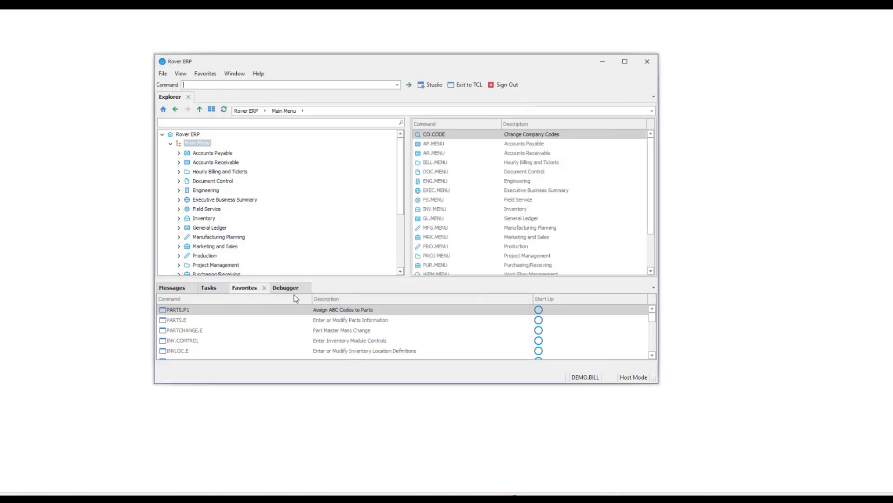
double_click(207, 321)
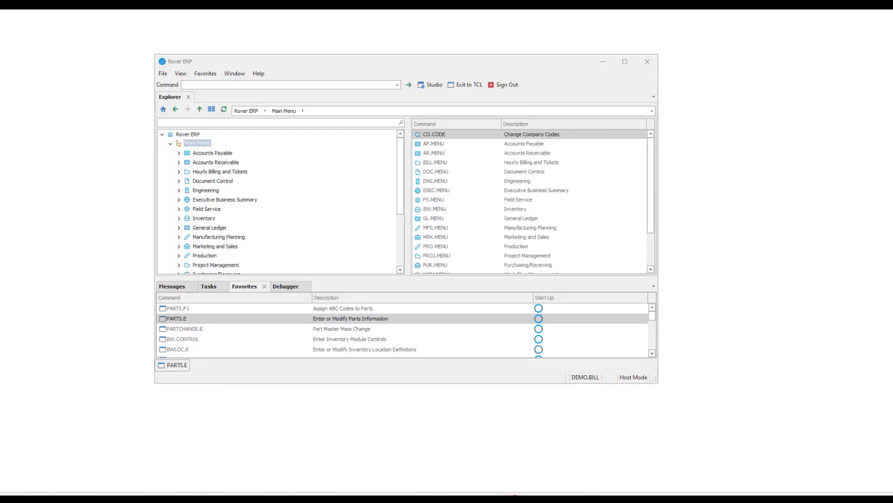
left_click_drag(0, 41, 440, 91)
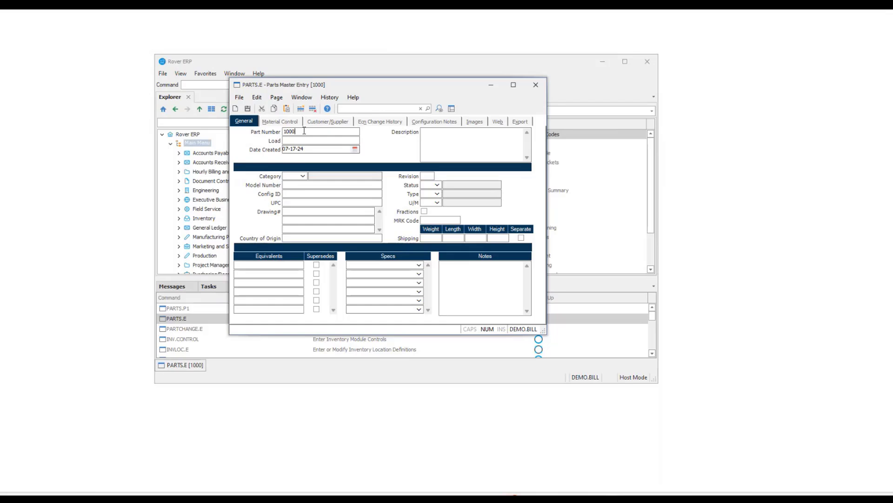
left_click(248, 108)
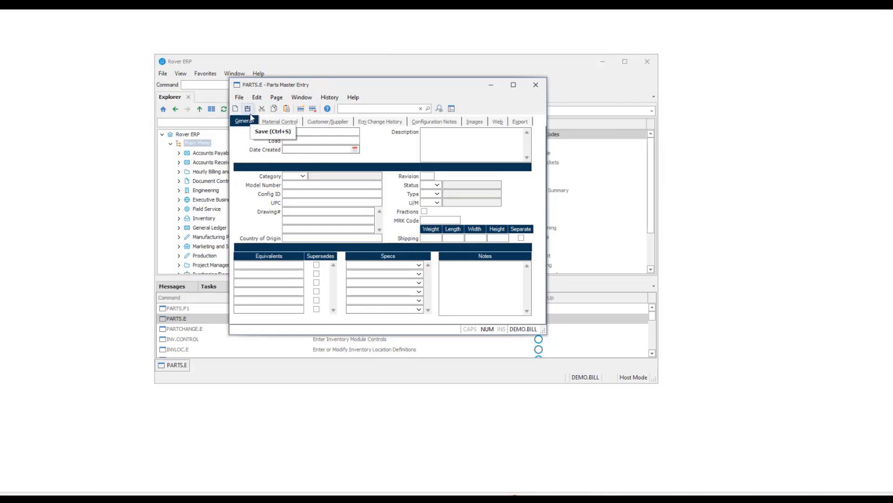
type("1")
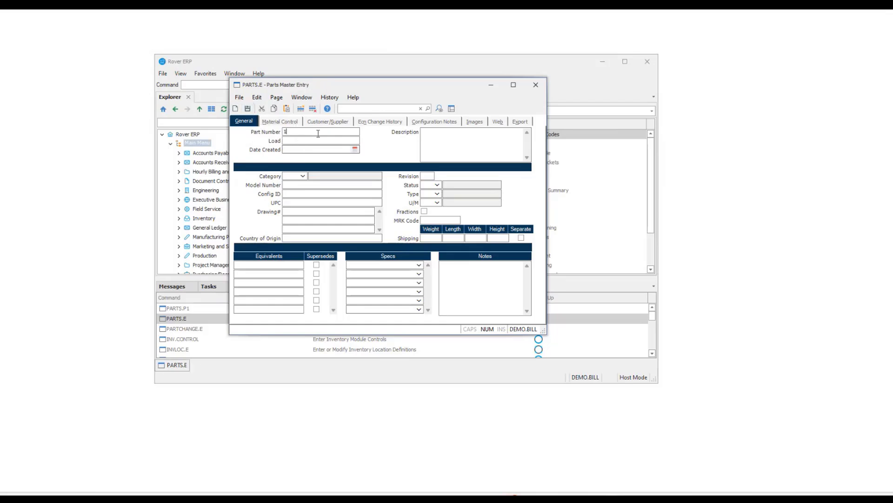
type("000")
key("Return")
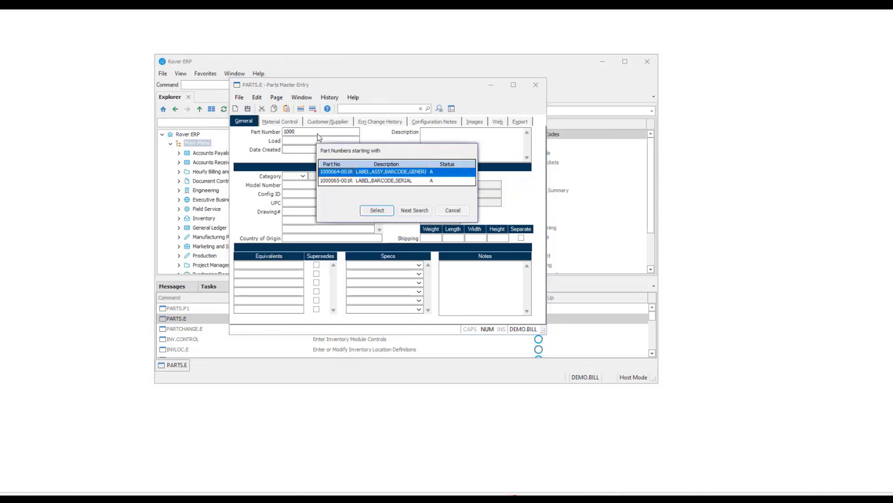
double_click(340, 172)
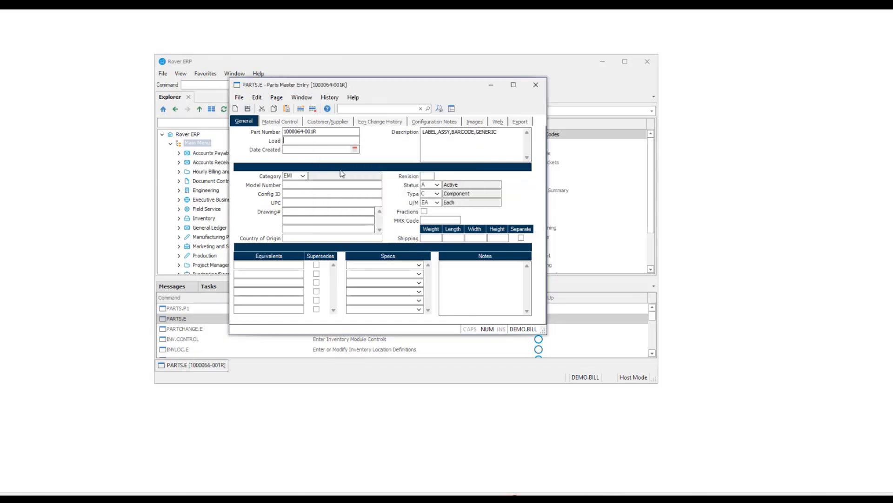
left_click(291, 124)
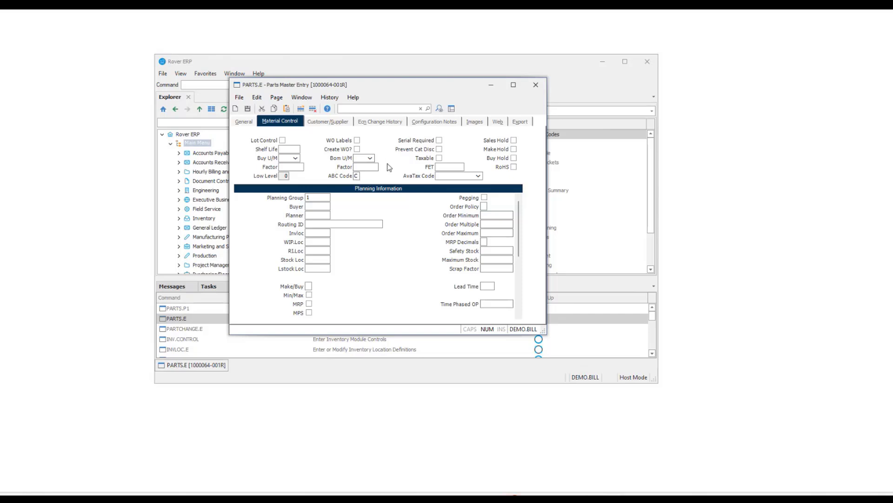
left_click(536, 84)
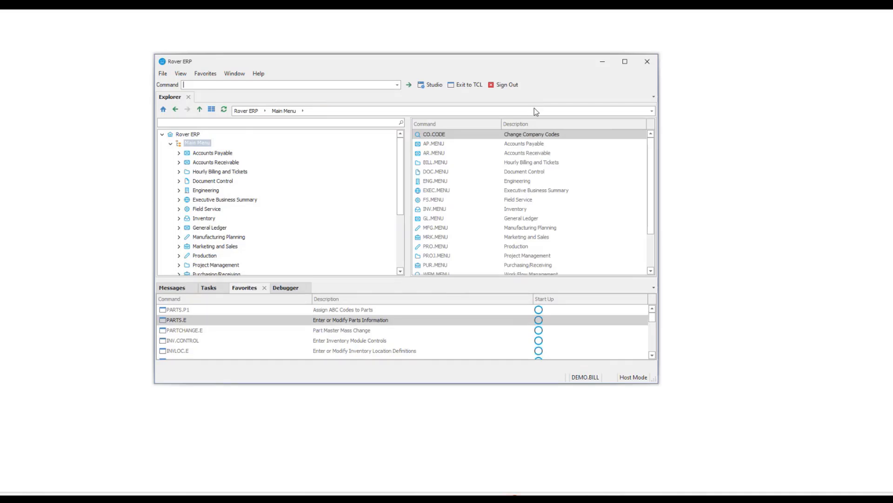
Step: Open the Part Master Mass Change procedure, PARTCHANGE.E, review the material control fields including ABC Code, and close it
double_click(194, 331)
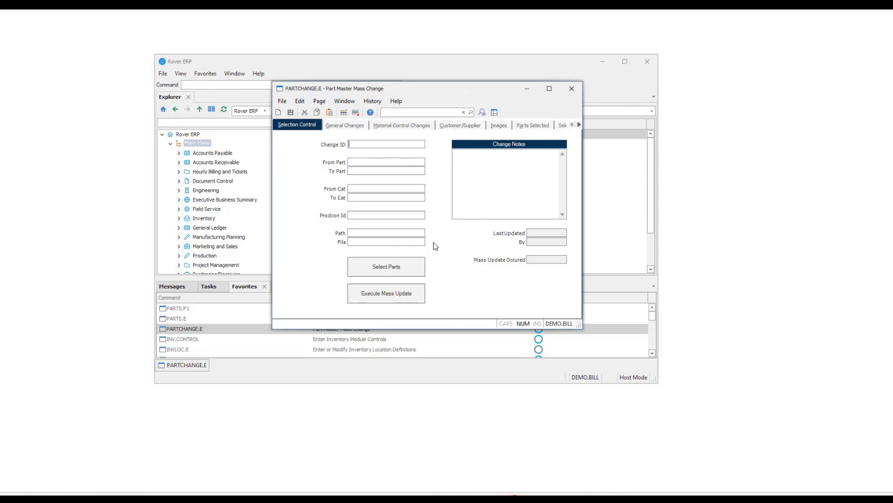
left_click(385, 128)
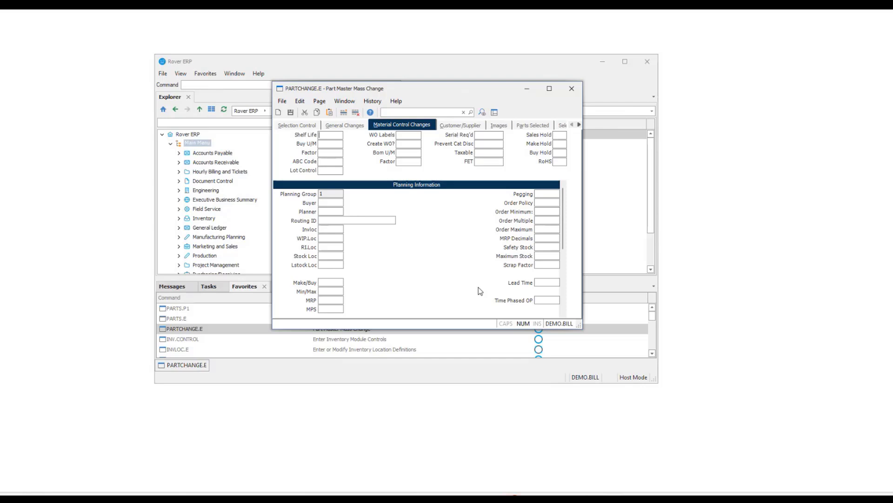
left_click(572, 89)
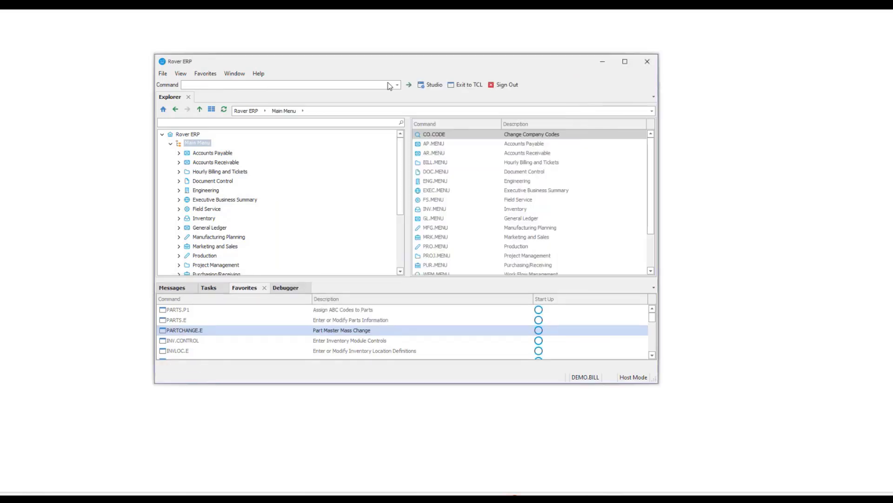
Step: Open the inventory module controls, INV.CONTROL, review the cycle count settings for the A, B and C codes, and close them
double_click(175, 341)
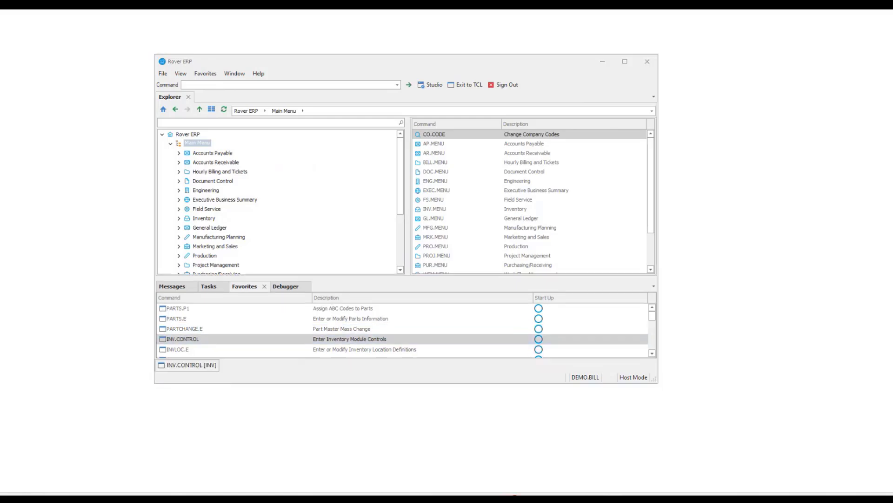
left_click_drag(300, 18, 409, 96)
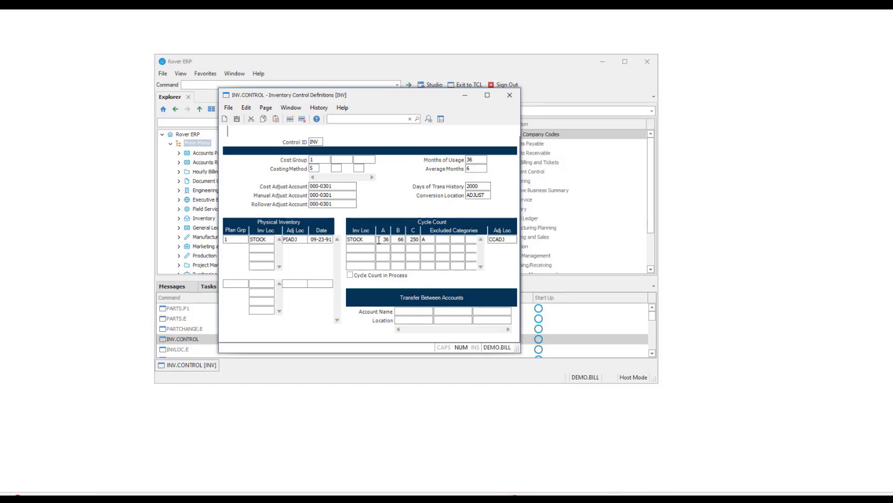
left_click(510, 95)
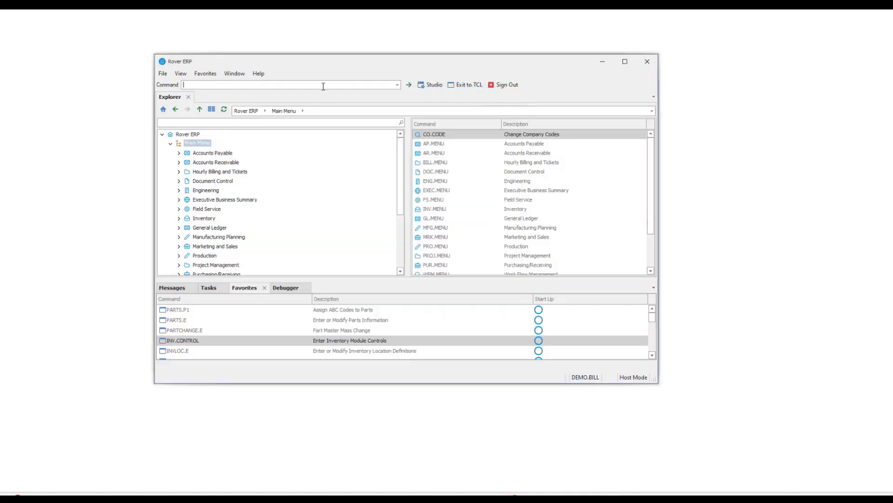
Step: Open the Assign Cycle Dates procedure with the command inv.p1 and place its window over the main screen
left_click(323, 86)
type("inv.p1")
key("Return")
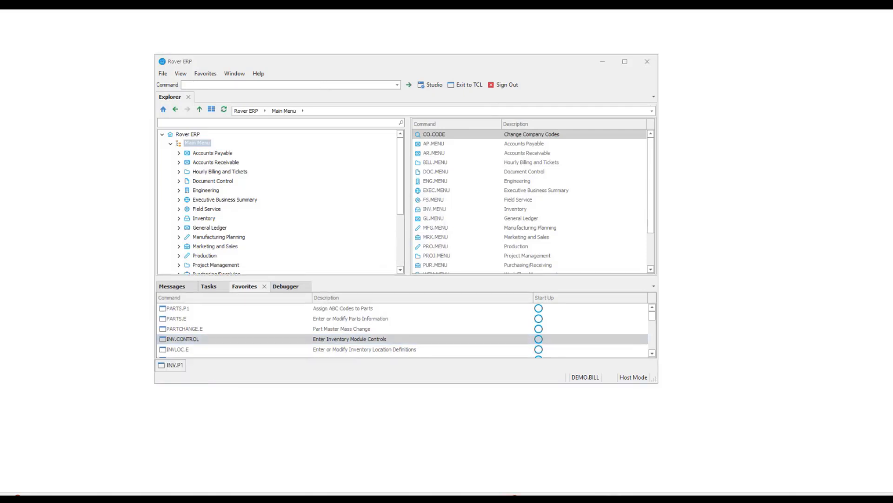
left_click_drag(52, 45, 475, 113)
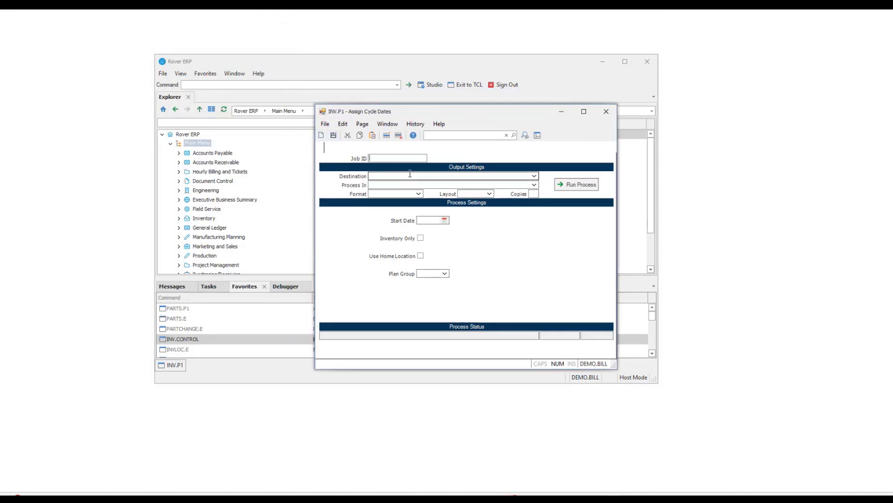
Step: Start a new cycle date assignment job with the ID INVP1DEMO2
type("inp")
key("BackSpace")
key("BackSpace")
key("BackSpace")
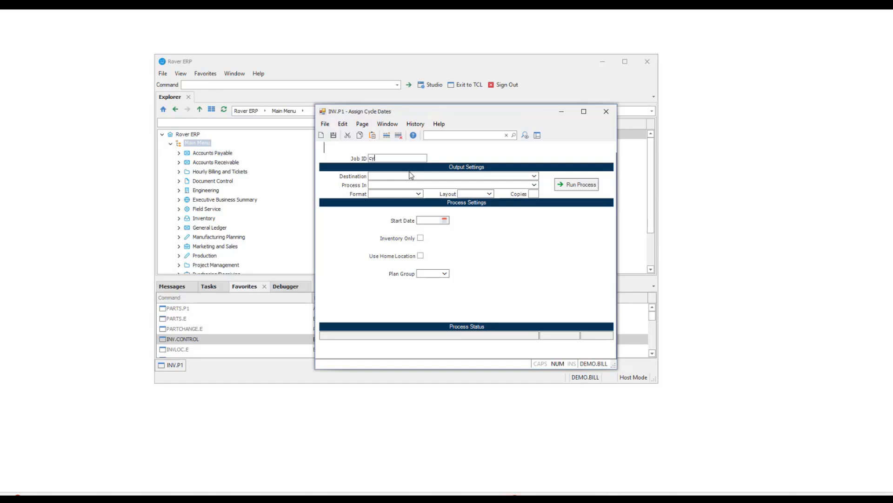
type("inp1demo2")
key("Tab")
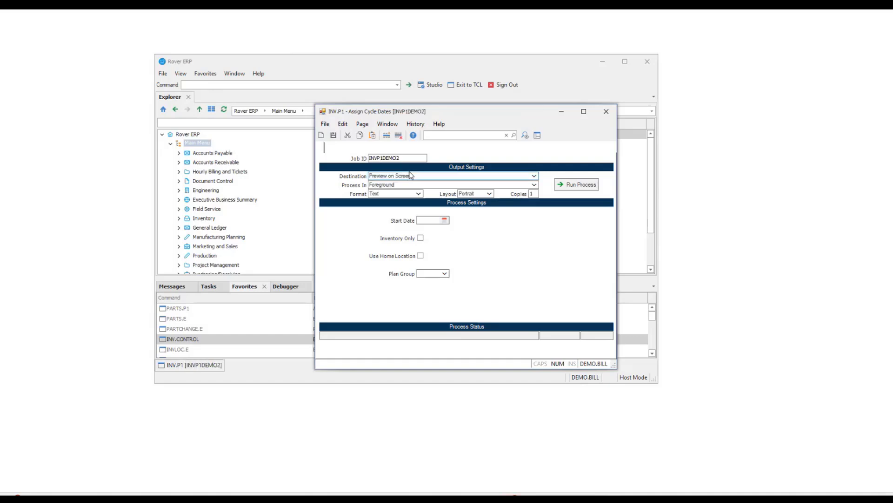
Step: Set the job's start date to 07-17-24, limit it to inventory only, and choose plan group 1
left_click(436, 222)
type("07-17-24")
left_click(442, 273)
left_click(441, 282)
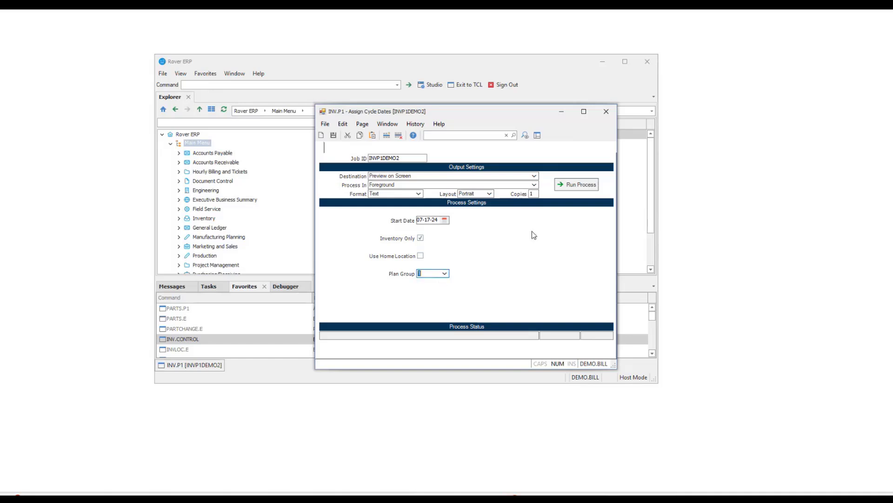
Step: Save and run the cycle date assignment job, and close the Assign Cycle Dates procedure once it has completed
left_click(585, 186)
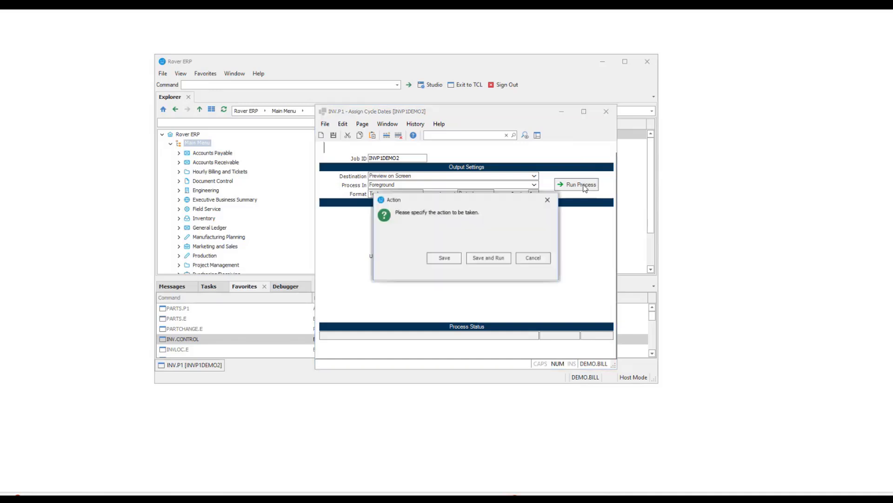
left_click(483, 258)
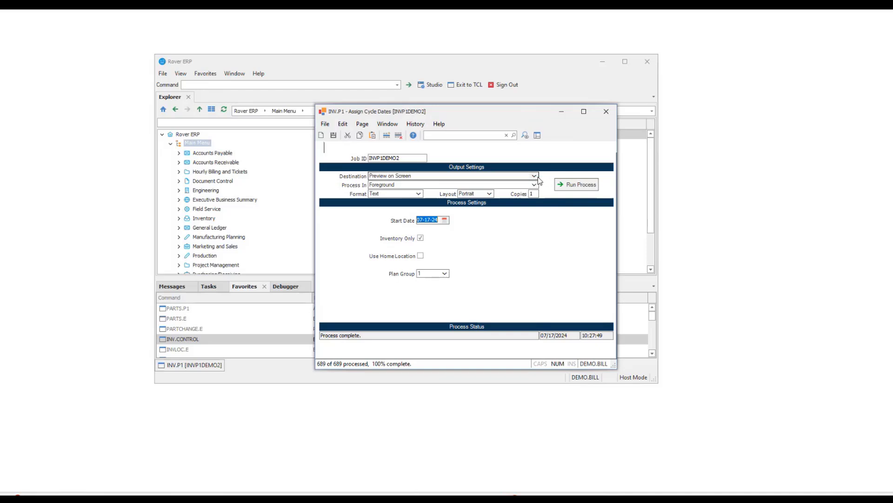
left_click(604, 114)
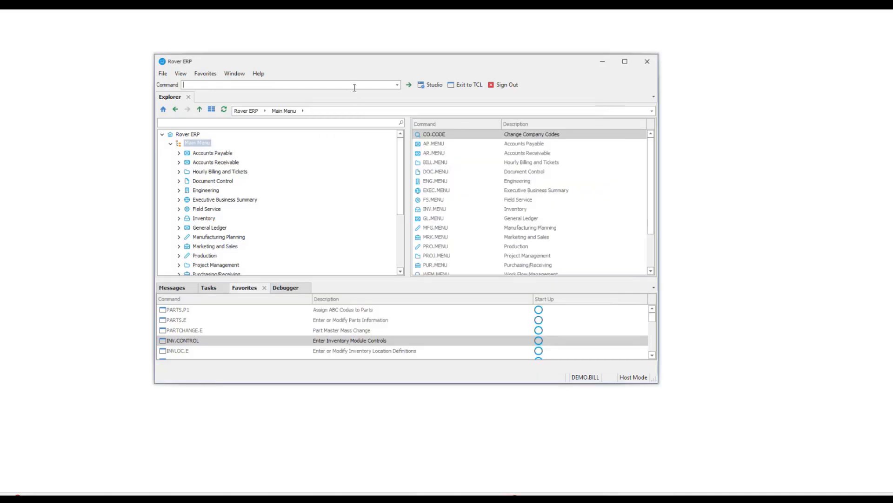
Step: Open the Cycle Date Assignment Listing with the command INV.R3, place its window over the main screen, and load the saved job INVR3DEMO1
type("INV.R3")
key("Return")
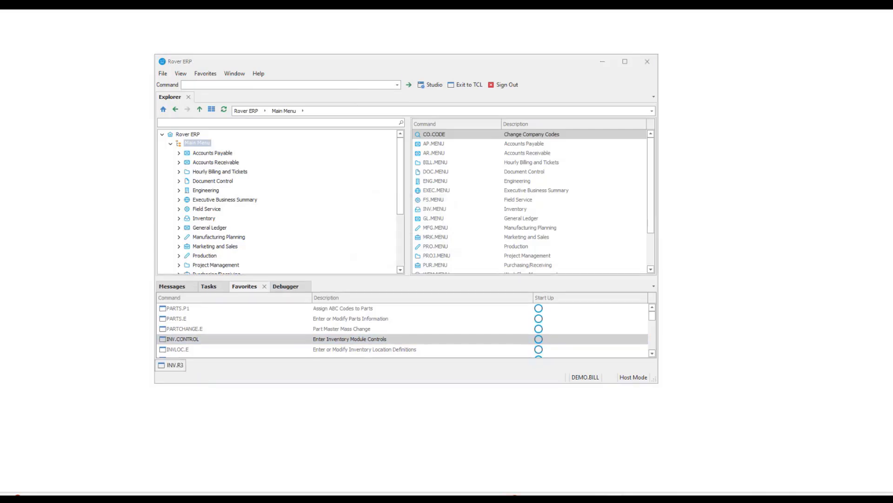
left_click_drag(13, 11, 440, 88)
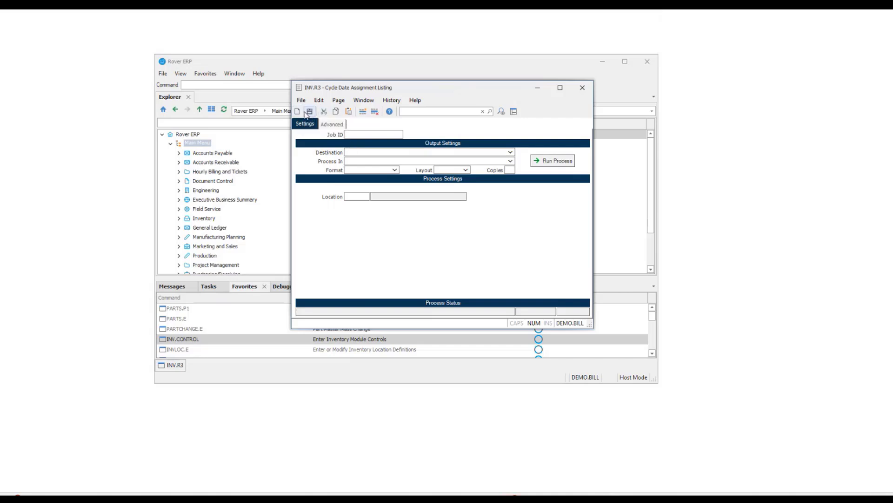
right_click(358, 135)
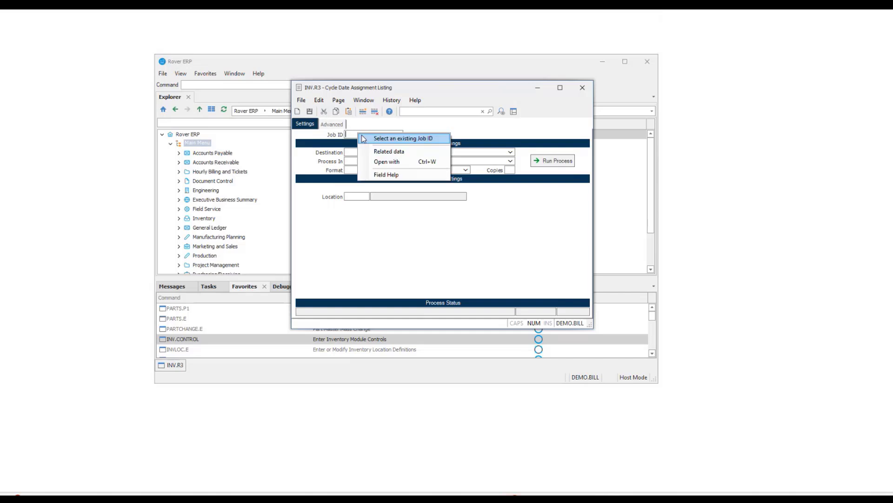
left_click(364, 138)
double_click(398, 173)
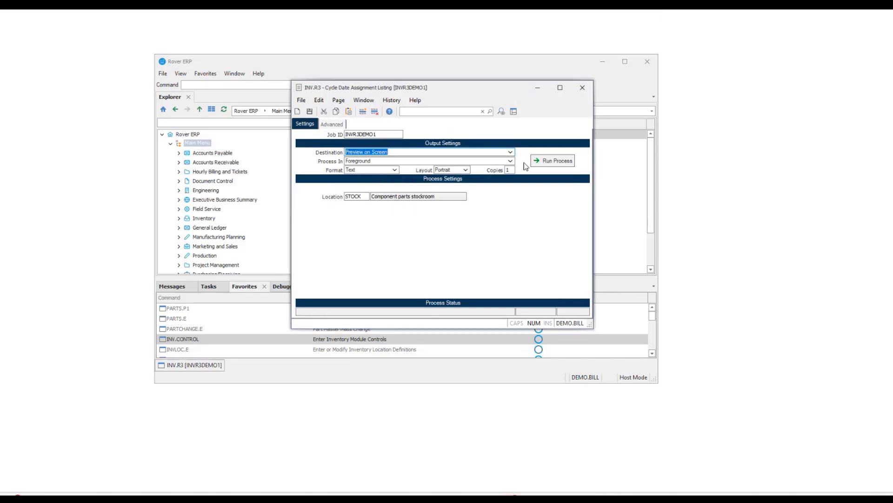
Step: Run the cycle date listing for location STOCK without saving, review the parts assigned per date, and close the report and its window
left_click(539, 158)
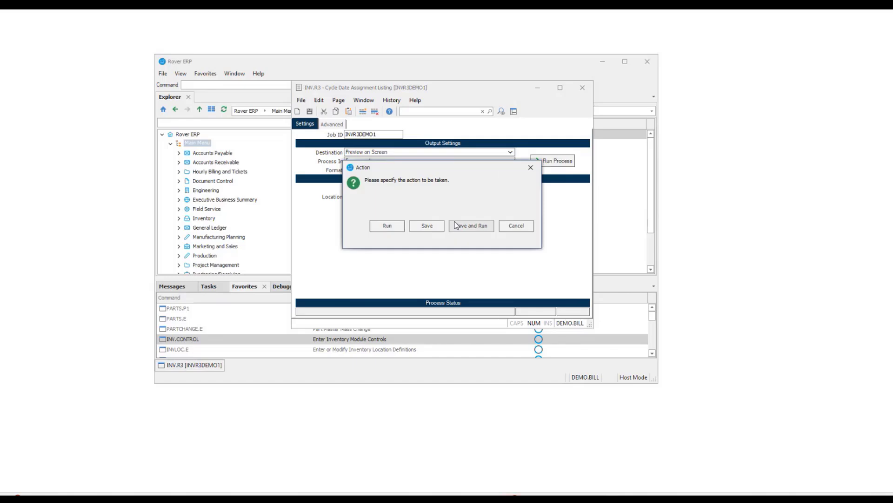
left_click(385, 225)
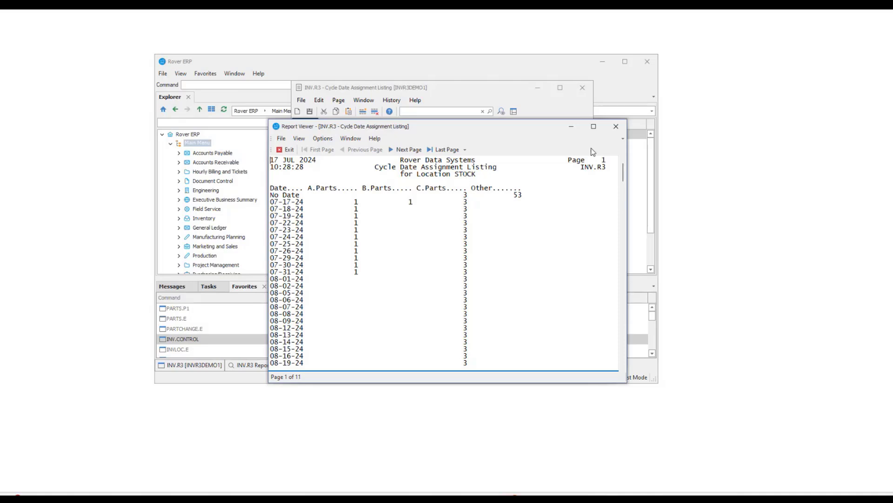
left_click(607, 131)
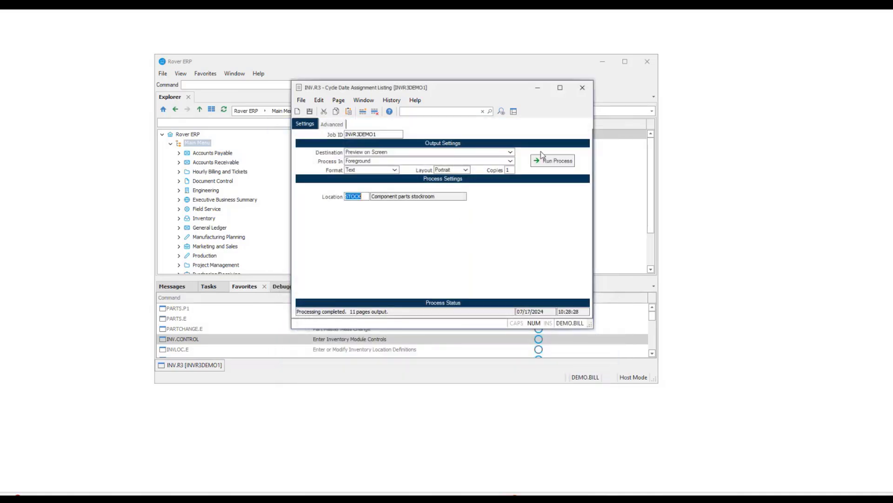
left_click(580, 89)
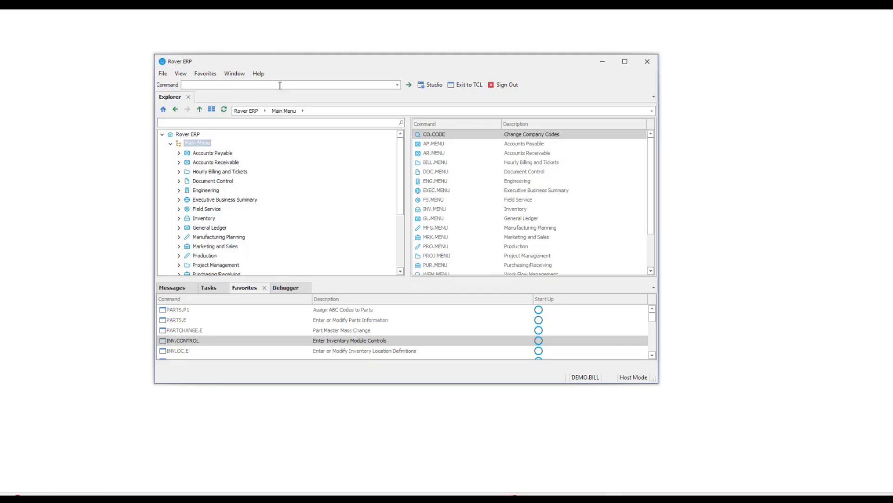
Step: Open the Create Cycle Count Records procedure with the command cycle.p1
type("cycle.p1")
key("Return")
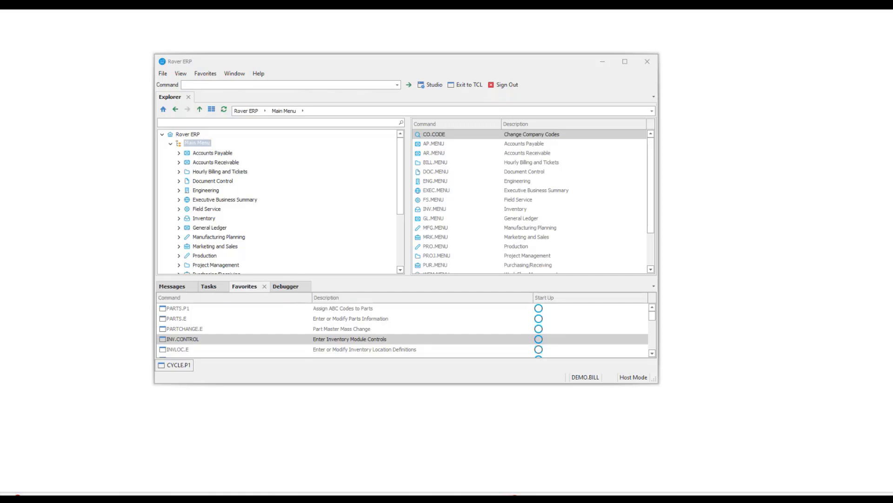
left_click(315, 86)
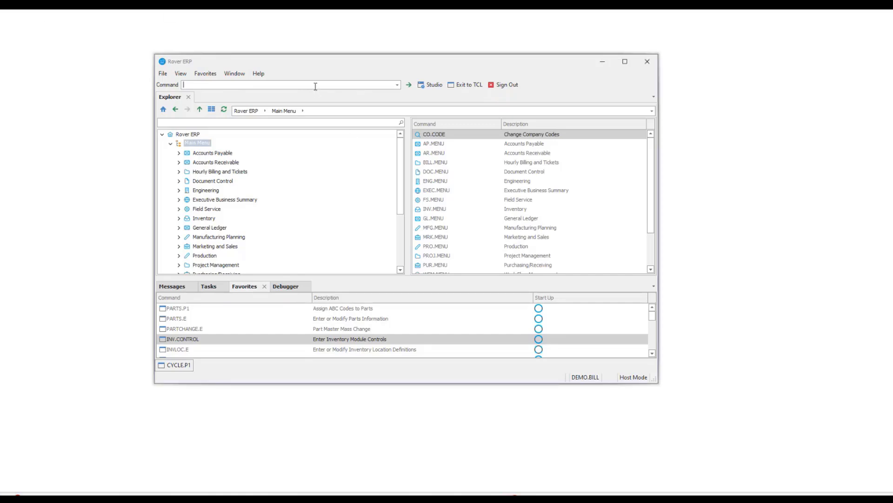
type("cyle")
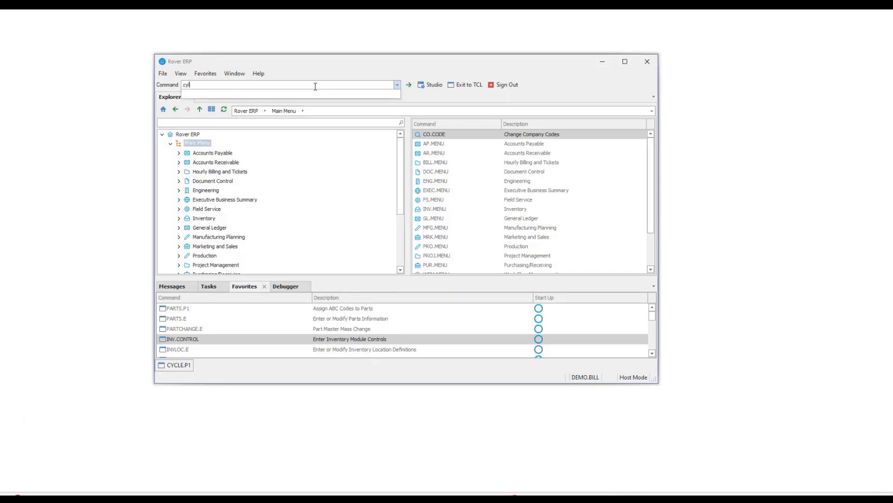
key("BackSpace")
type("cle.p1")
key("Return")
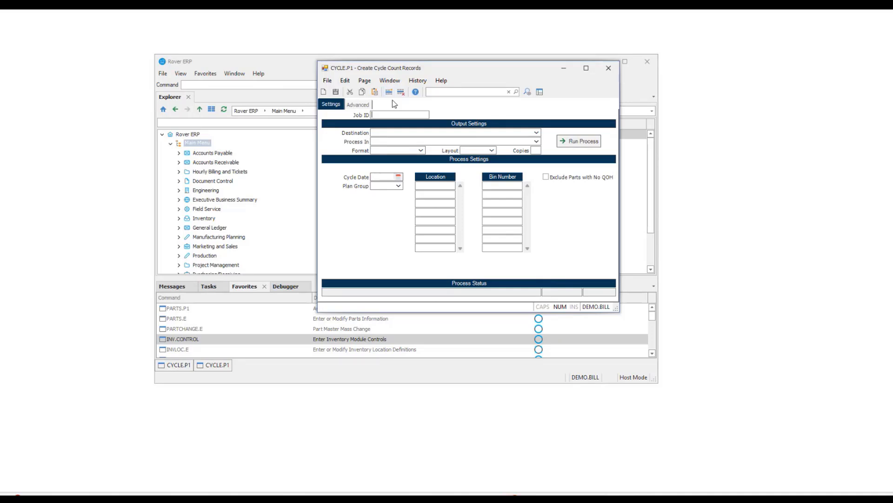
Step: Load the saved job CYCLEP1DEMO1 and enter stock as its first location
right_click(395, 115)
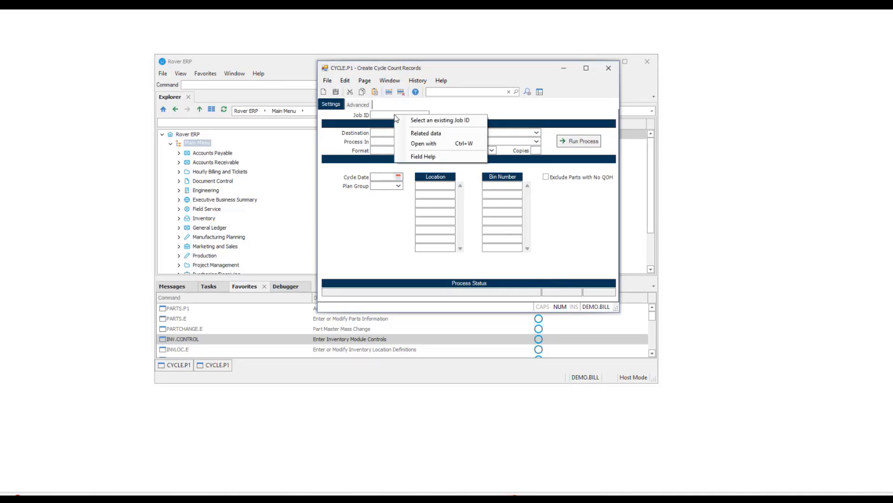
left_click(423, 121)
double_click(430, 156)
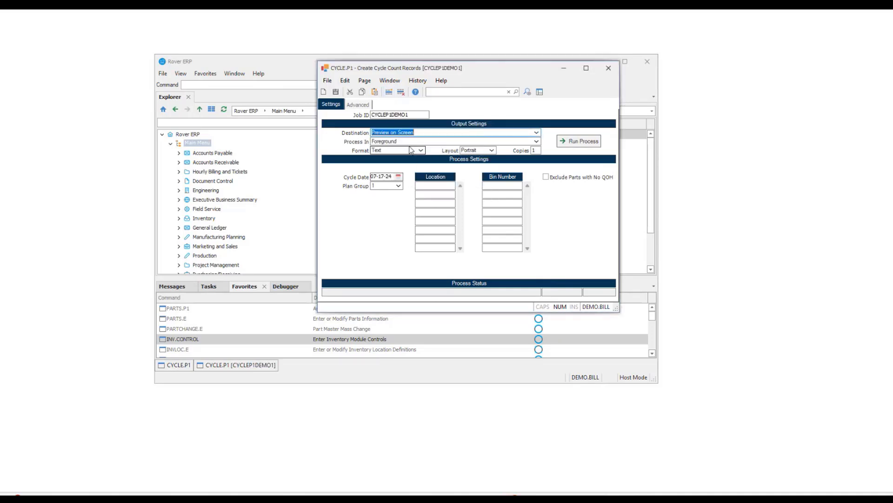
left_click(431, 185)
type("stocke")
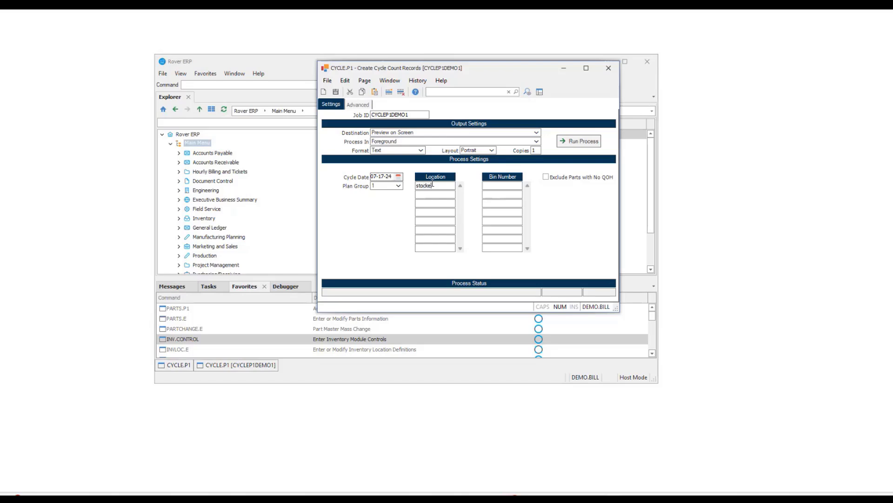
key("Return")
Step: Run the cycle count record creation without saving the job, and close the resulting report and the procedure
left_click(578, 141)
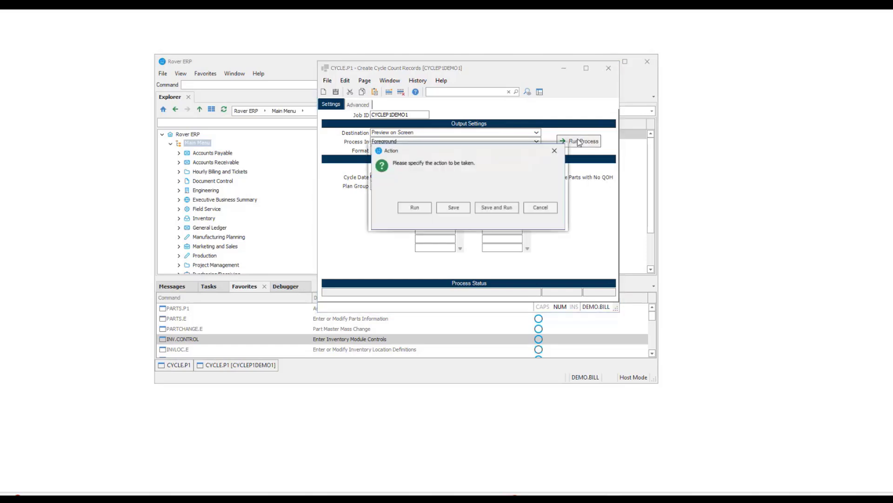
left_click(427, 208)
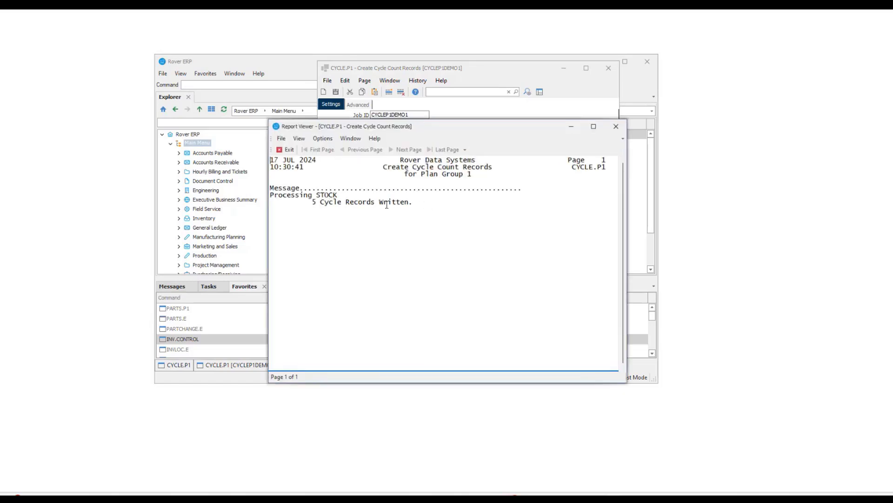
left_click(616, 126)
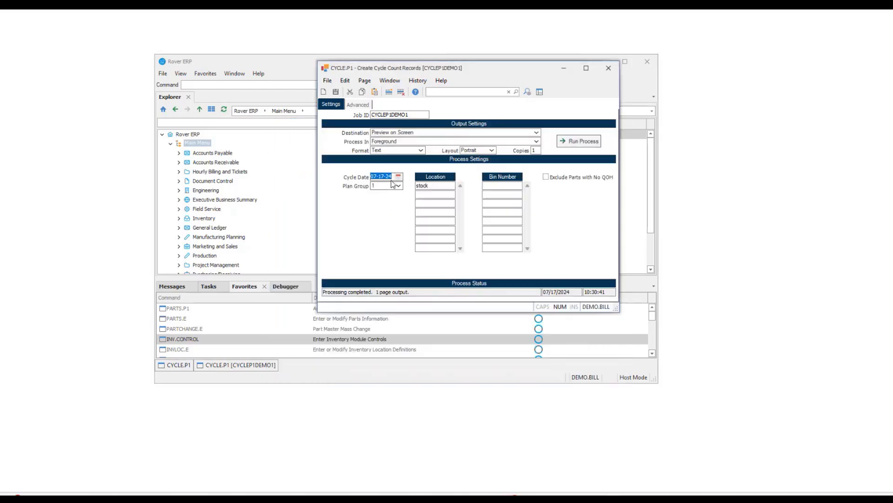
left_click(606, 71)
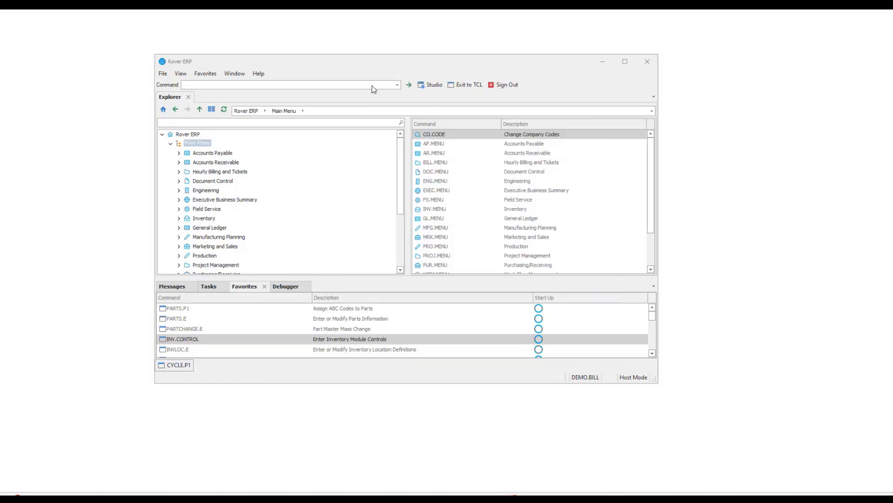
Step: Open the Cycle Count Listing report with the command cycle.r1
left_click(373, 85)
type("cy")
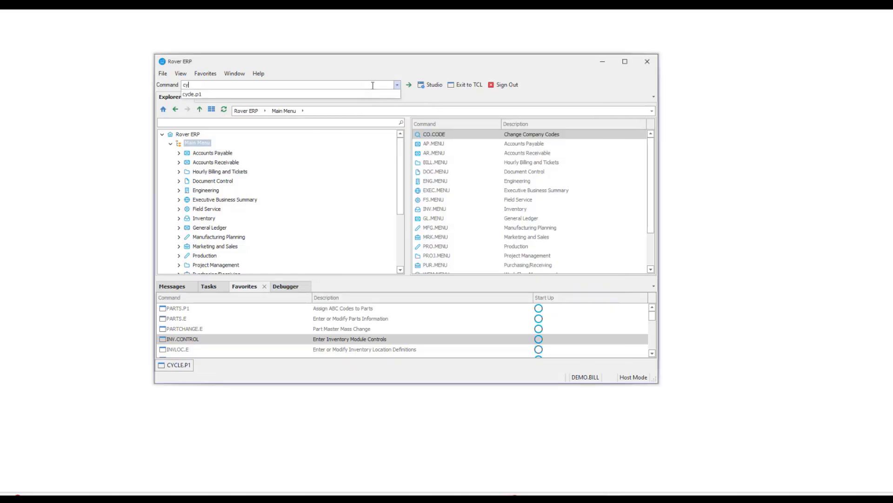
type("cle.r1")
key("Return")
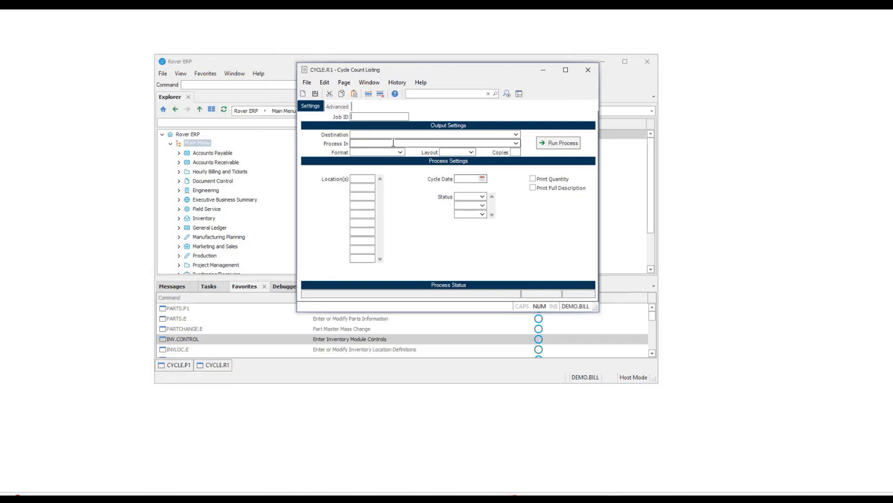
Step: Preview the cycle count listing for cycle date 07-17-24, location STOCK and status N (New Tags), and close the report preview
left_click(465, 181)
type("t")
key("Tab")
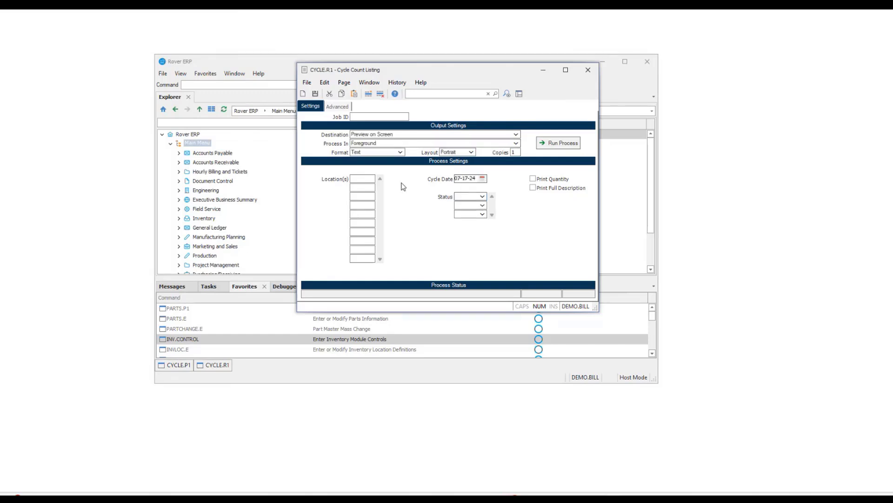
left_click(368, 181)
type("STOCK")
key("Return")
left_click(483, 197)
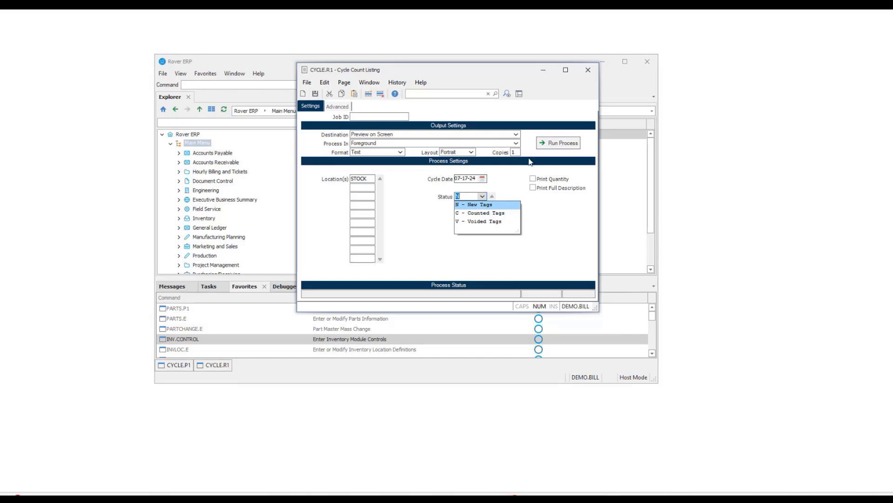
left_click(553, 145)
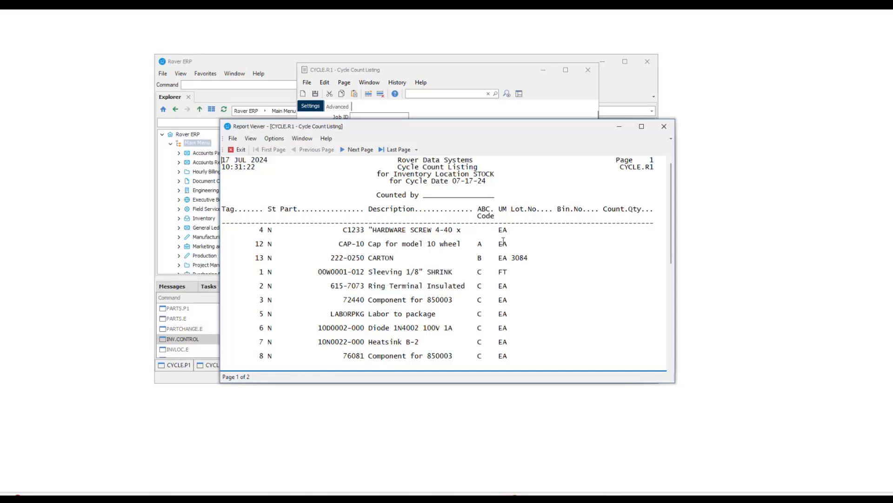
left_click(664, 130)
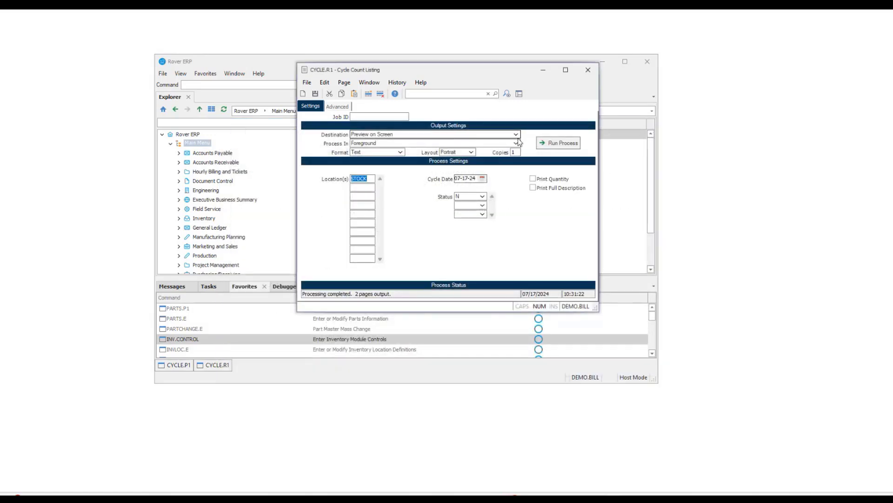
Step: Set the listing's destination and format to Excel and run it
left_click(516, 135)
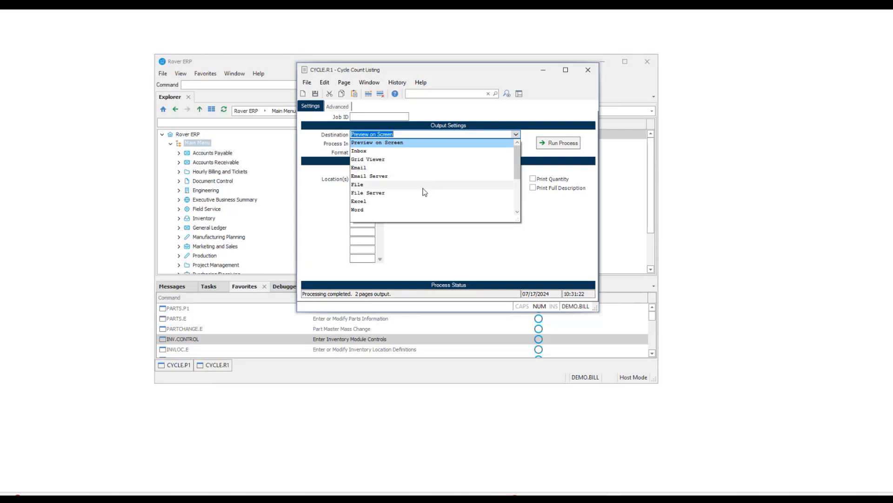
left_click(395, 201)
left_click(400, 152)
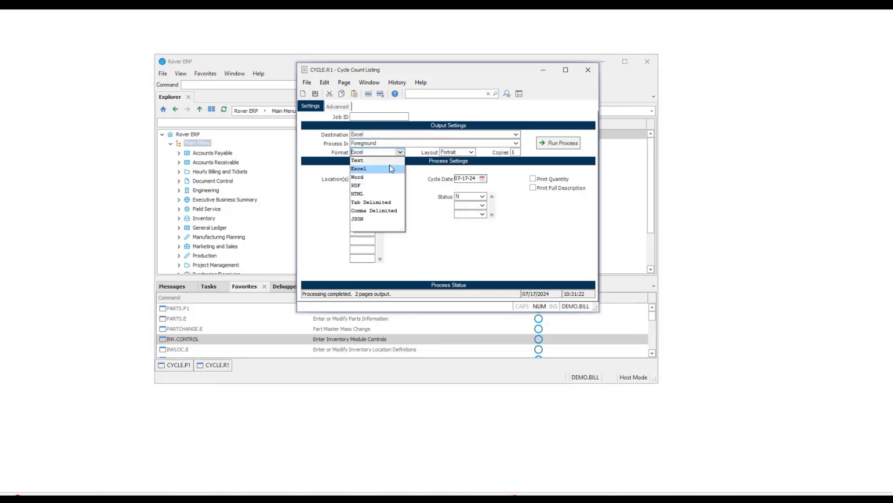
left_click(389, 166)
left_click(555, 143)
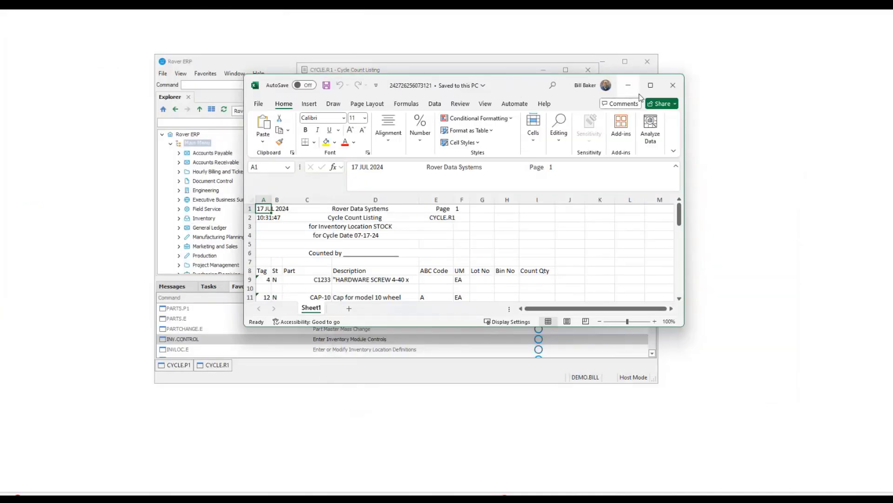
Step: Maximize the exported Excel workbook, examine the Count Qty column at cell I9, and return to the Cycle Count Listing window
left_click(651, 85)
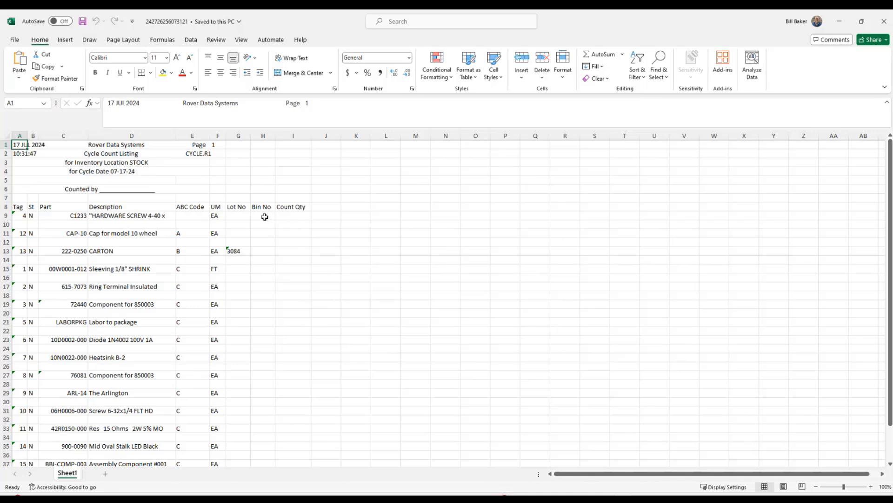
left_click(289, 217)
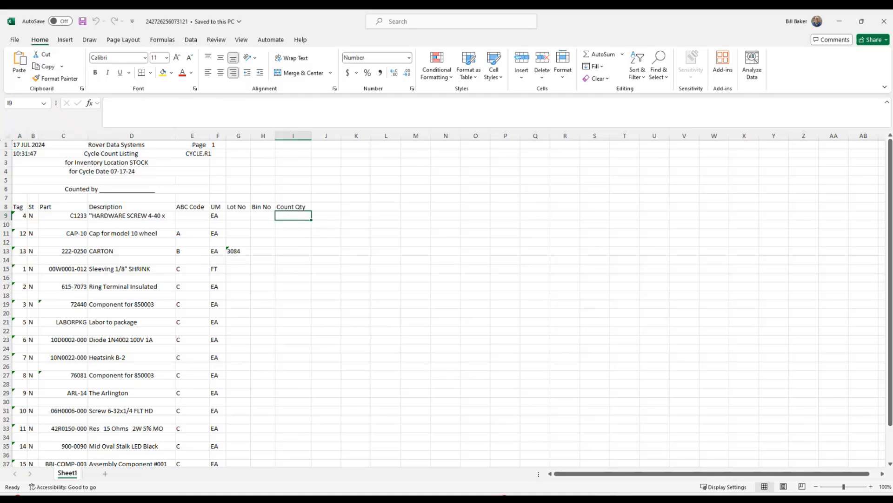
left_click(680, 442)
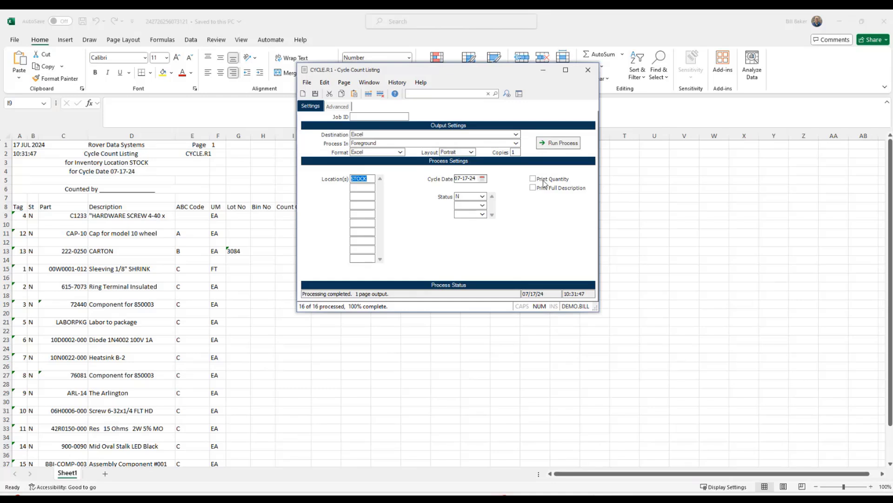
Step: Examine the blank row under the first tag (A10:I10) in the exported Excel workbook and return to the Cycle Count Listing window
left_click(582, 74)
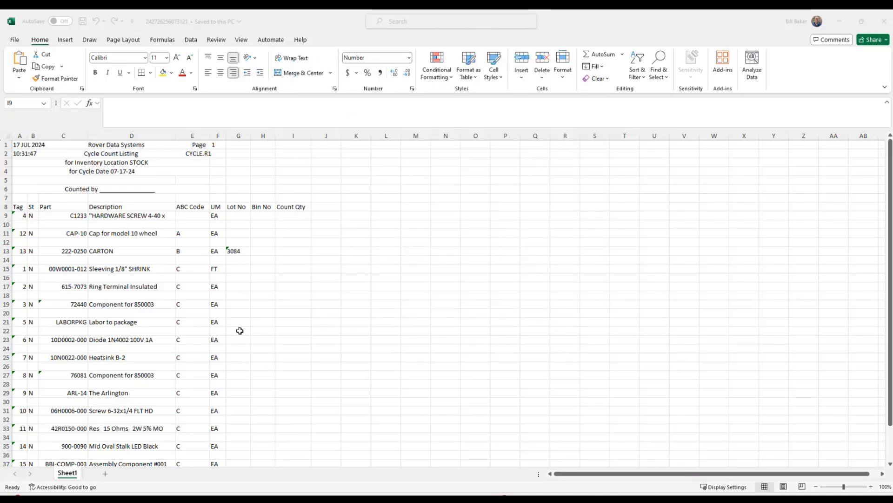
left_click_drag(21, 225, 301, 225)
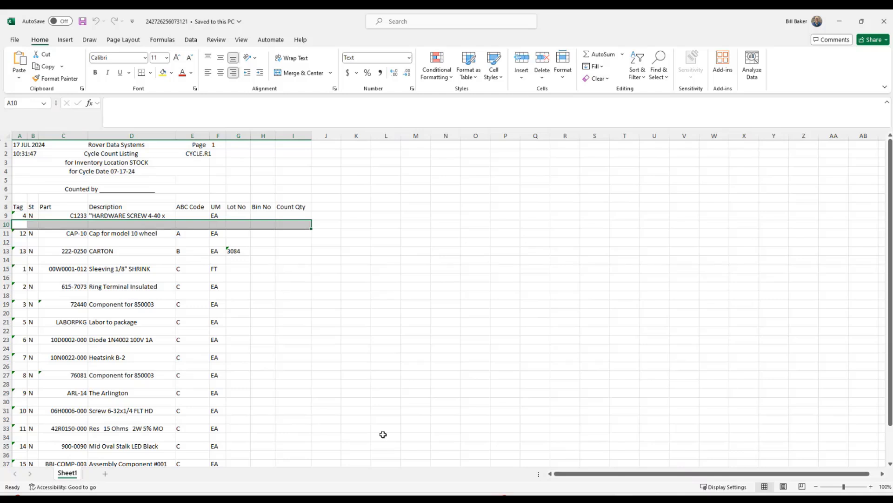
left_click(603, 501)
left_click(677, 436)
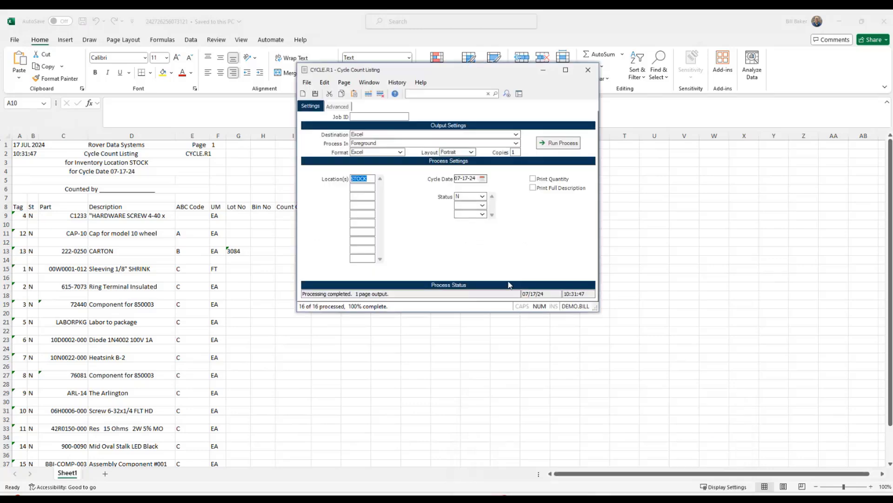
Step: Open Enter Cycle Inventory Counts with the command cycle.e and move its window fully into view
mouse_move(581, 500)
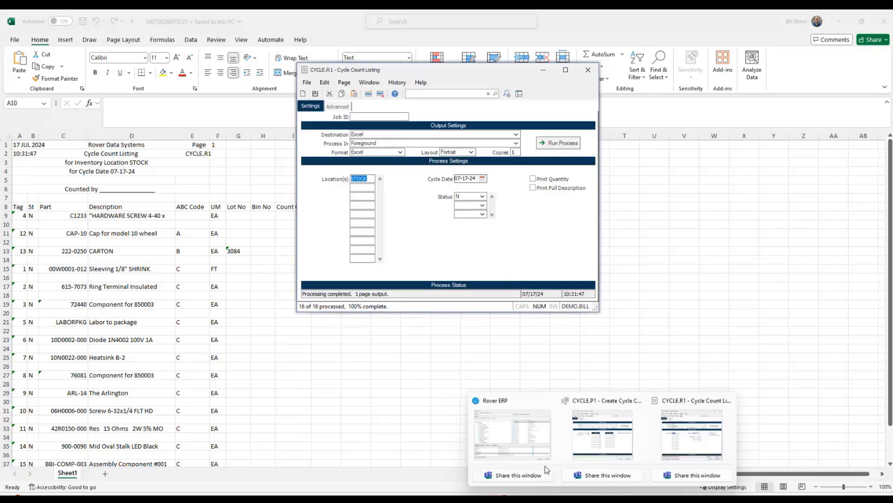
left_click(519, 443)
left_click(316, 87)
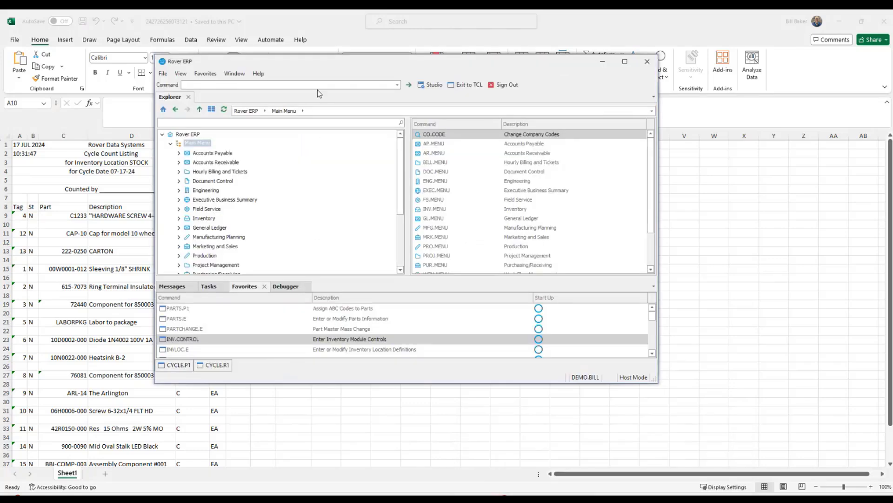
type("cycle.e")
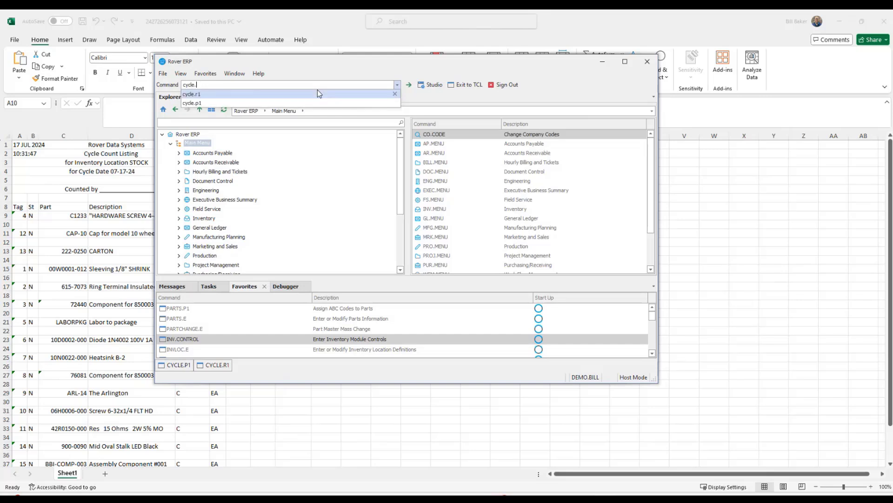
key("Return")
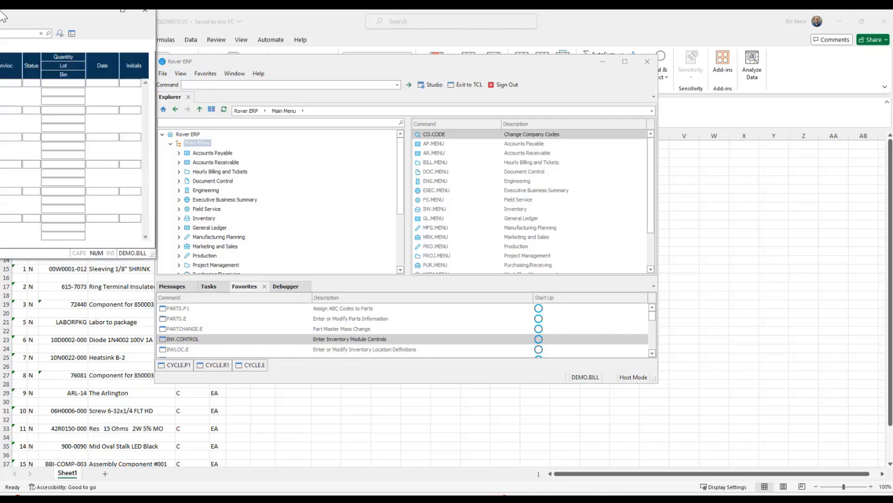
left_click_drag(28, 35, 489, 120)
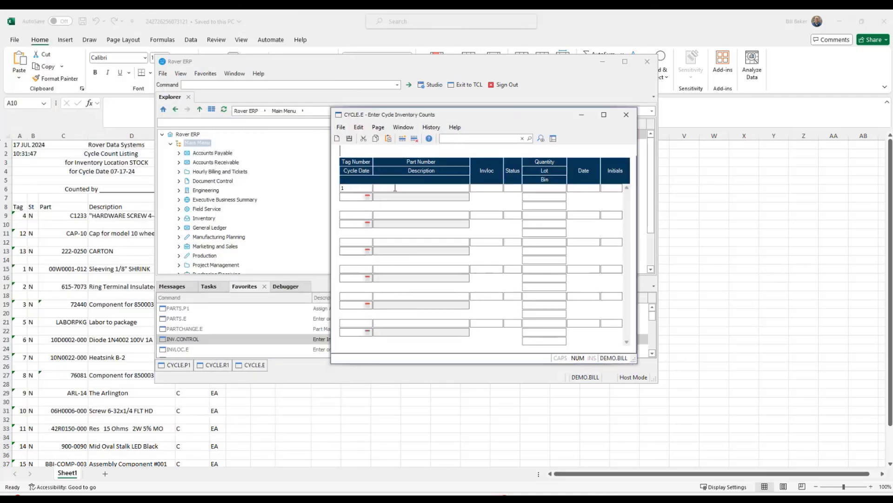
Step: Record a count quantity of 5 for tag 1 with the counter's initials, and save the count record
left_click(356, 189)
type("1")
key("Return")
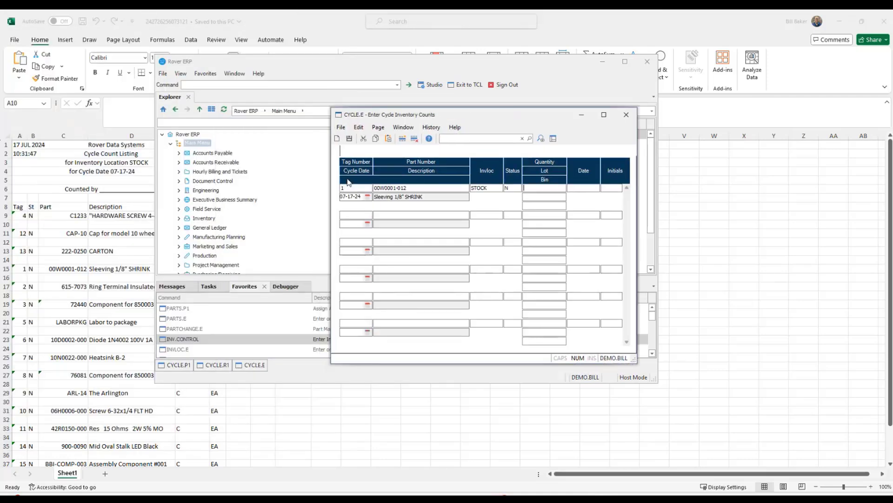
left_click(558, 188)
type("5")
key("Return")
key("Return")
key("Caps_Lock")
type("WB")
left_click(351, 141)
left_click(546, 260)
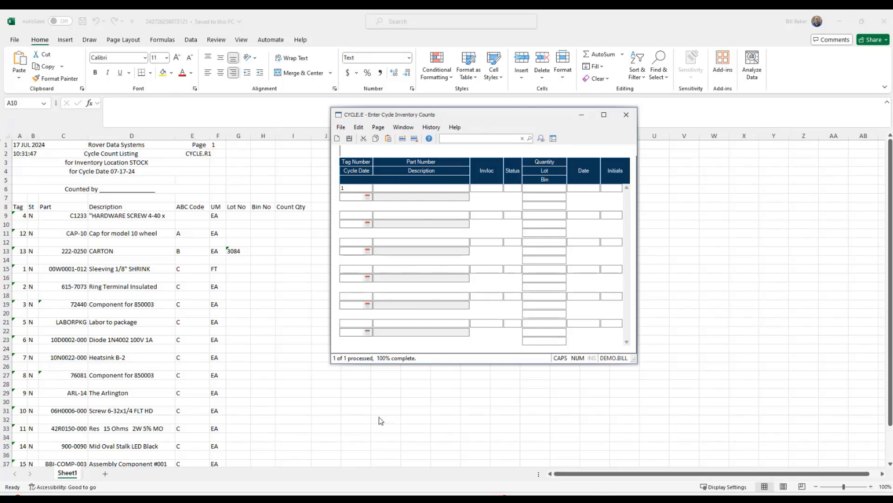
Step: Open the Cycle Cost Variation Report with the command CYCLE.R3 and widen its window
mouse_move(564, 493)
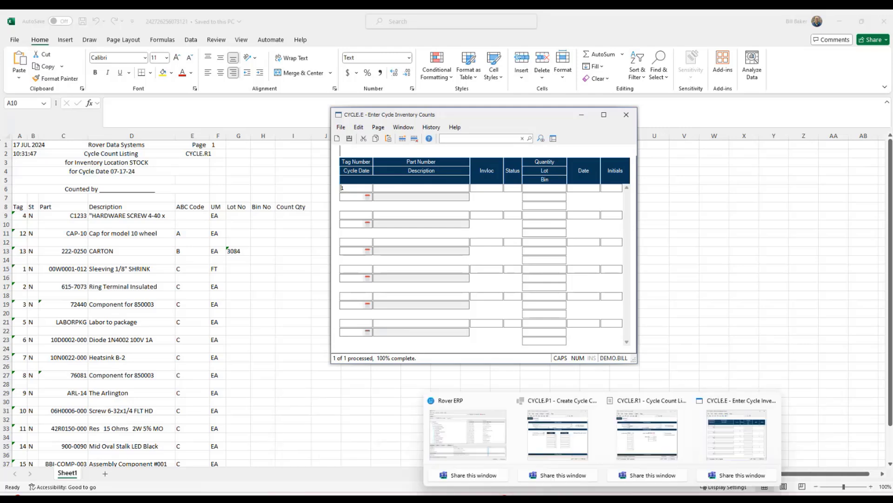
left_click(504, 450)
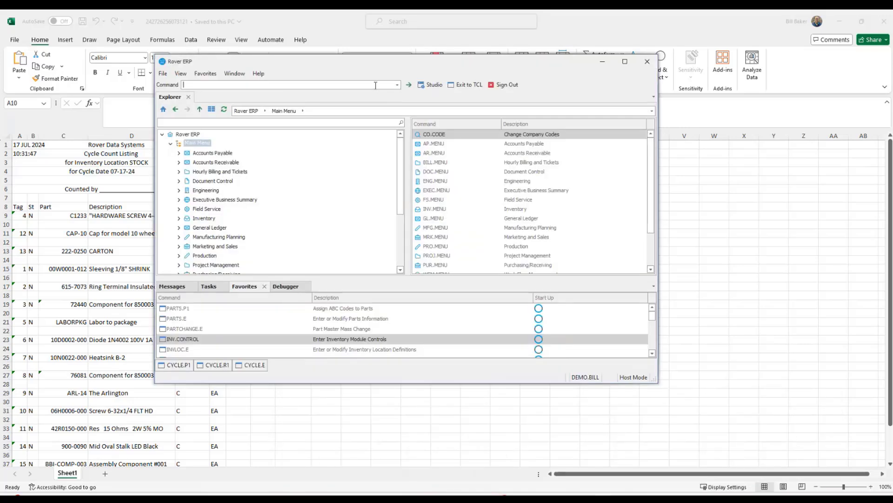
type("CYCLE.R3")
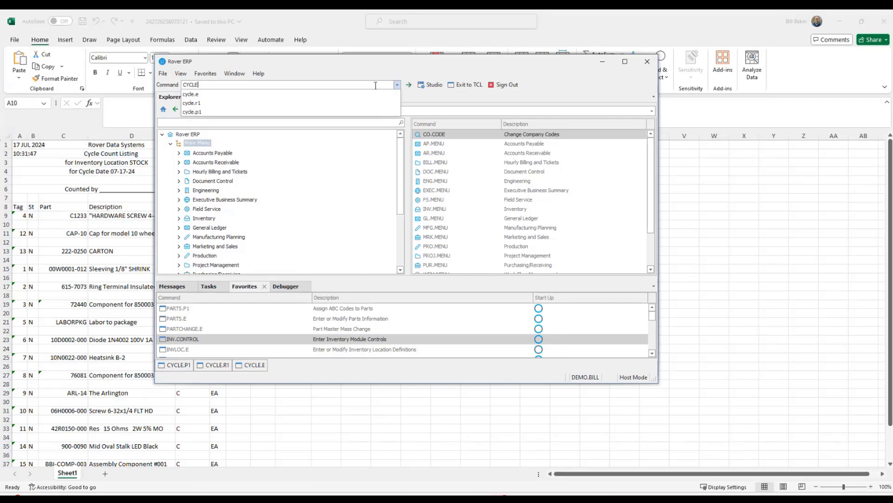
key("Return")
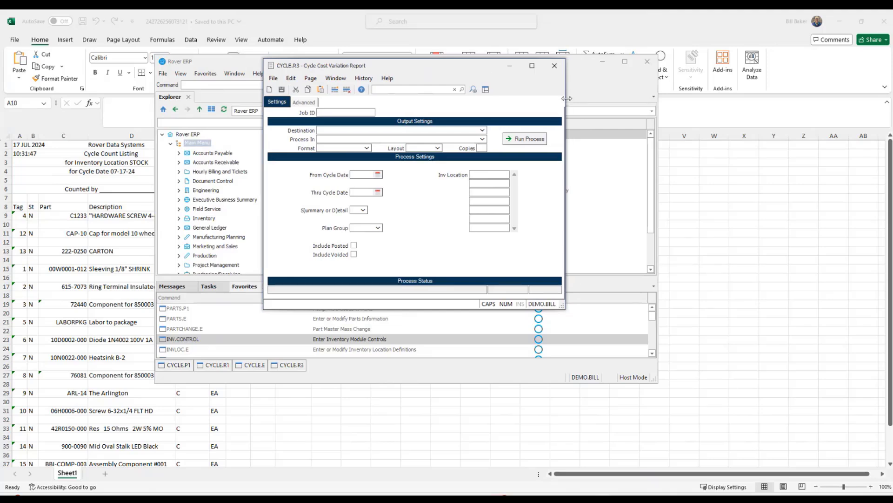
left_click_drag(565, 100, 670, 108)
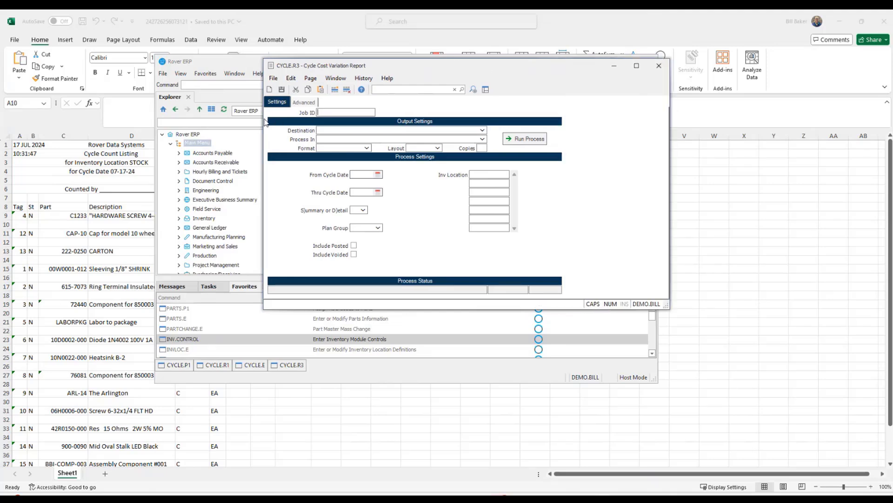
left_click_drag(264, 120, 182, 117)
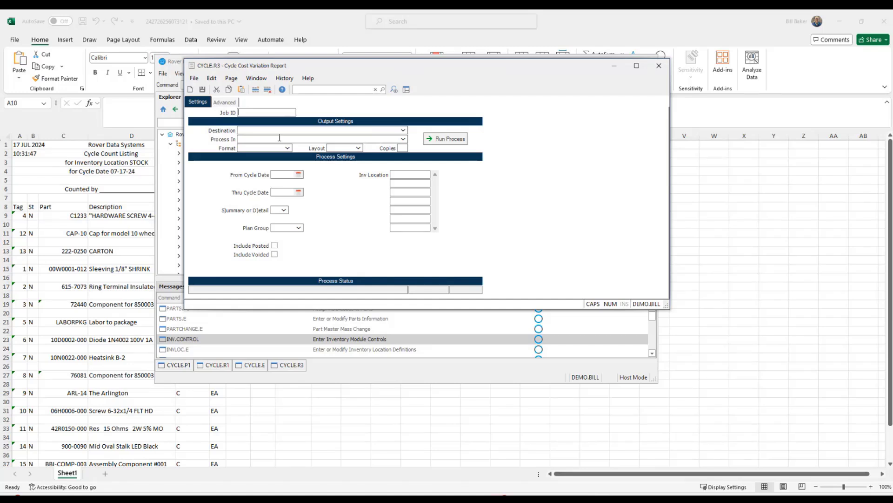
Step: Load the saved job CYCLER3DEMO1 into the Cycle Cost Variation Report, then save and run it
right_click(272, 112)
left_click(299, 118)
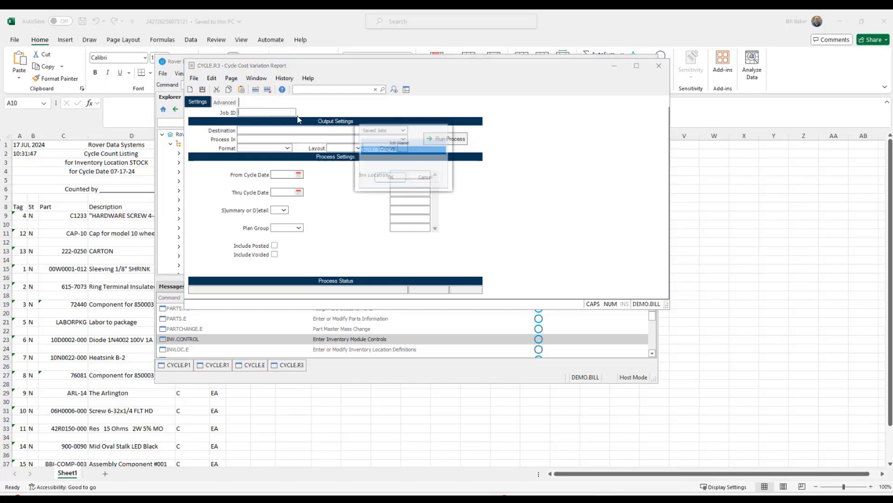
double_click(384, 155)
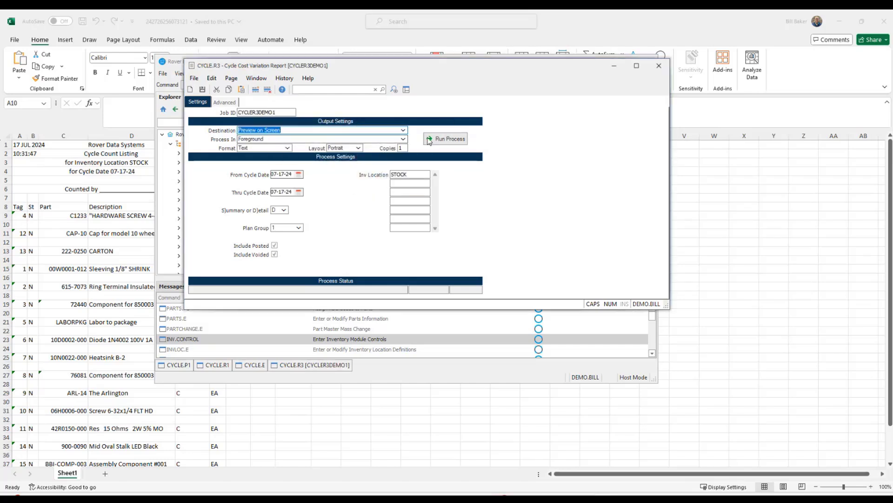
left_click(442, 140)
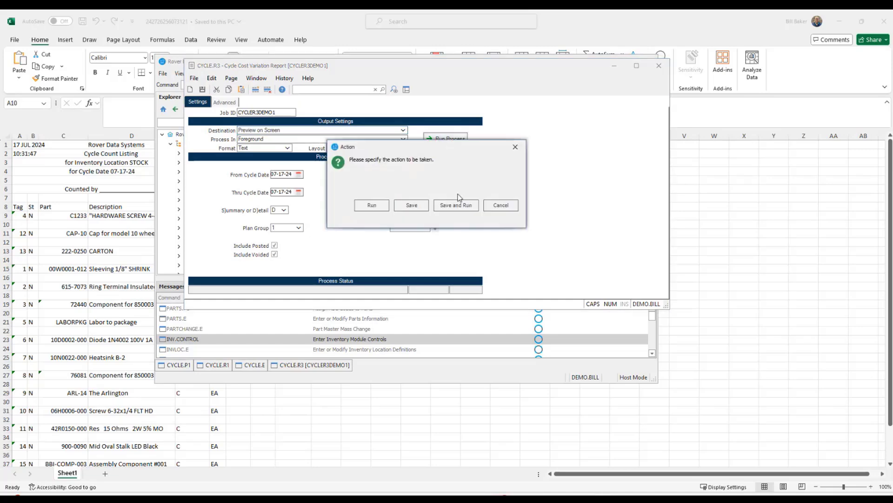
left_click(446, 208)
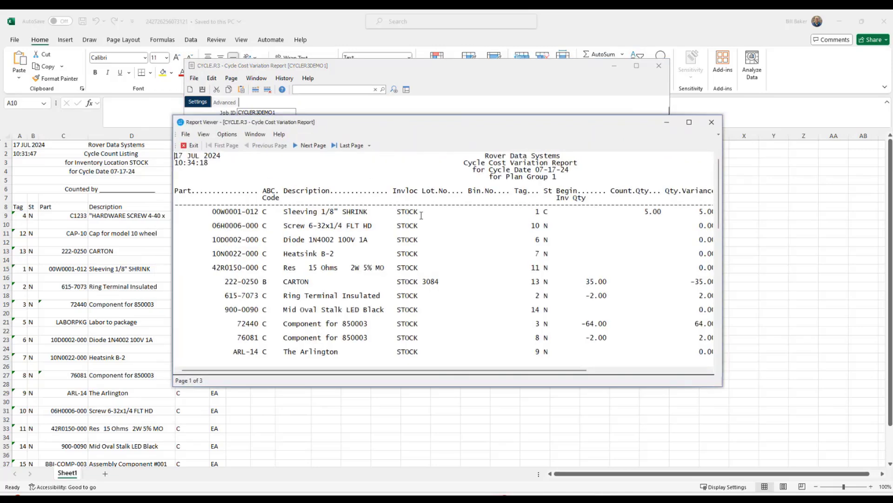
Step: Enlarge the report viewer to examine all the Cycle Cost Variation Report columns, and close the preview
left_click_drag(722, 173, 884, 172)
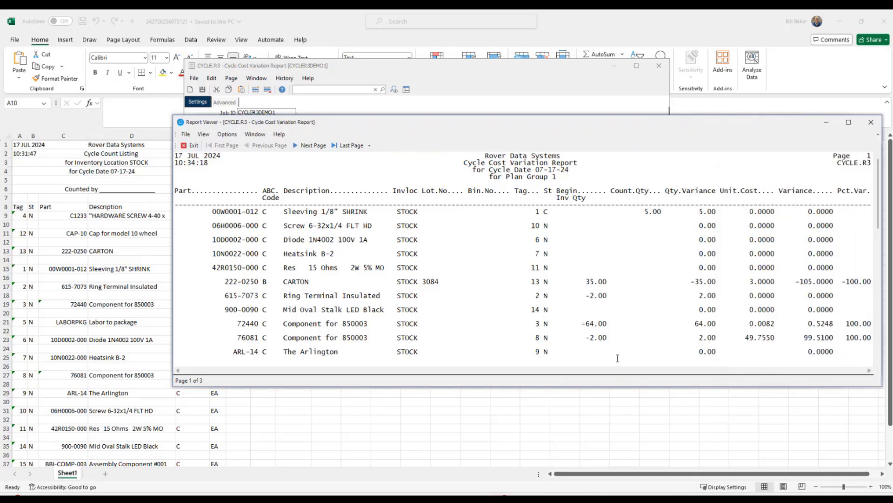
left_click_drag(632, 387, 631, 429)
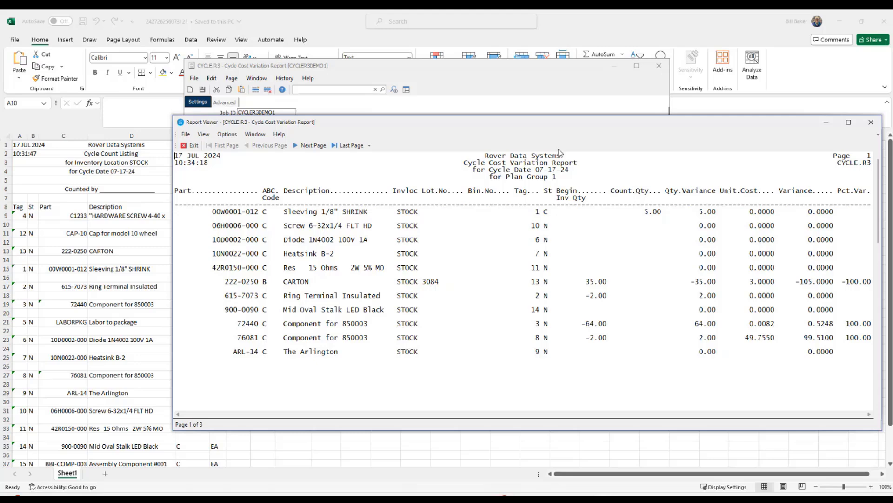
left_click_drag(562, 126, 506, 119)
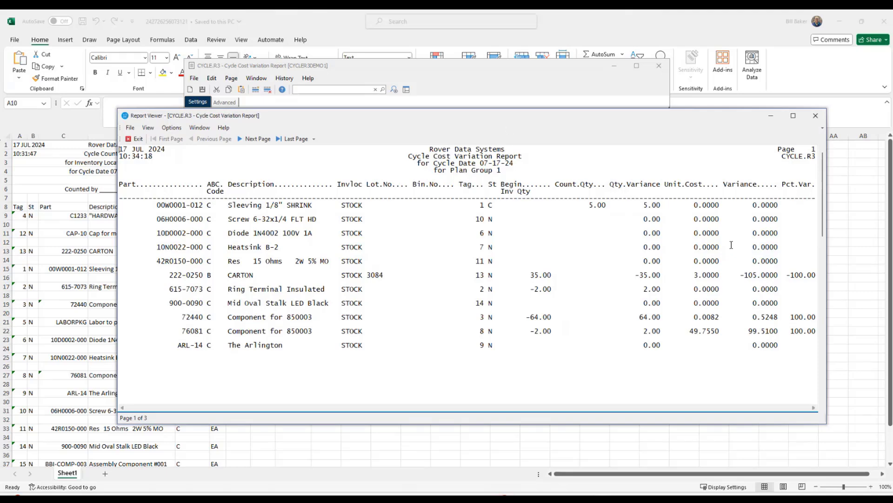
left_click(816, 115)
Step: Close the Cycle Cost Variation Report, Enter Cycle Inventory Counts and Cycle Count Listing windows
left_click(658, 65)
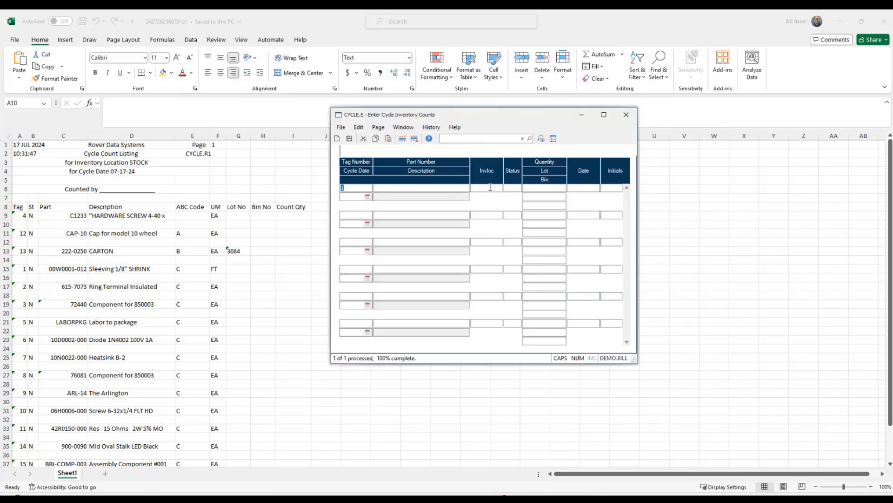
left_click(627, 114)
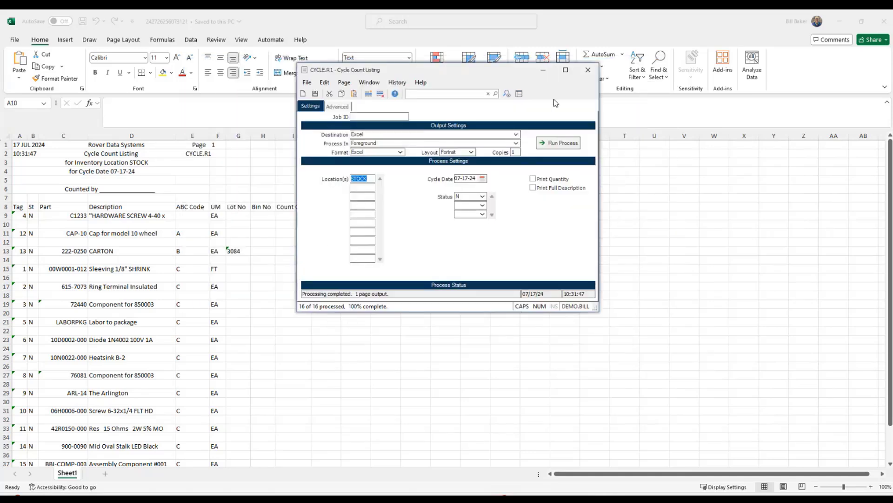
left_click(587, 71)
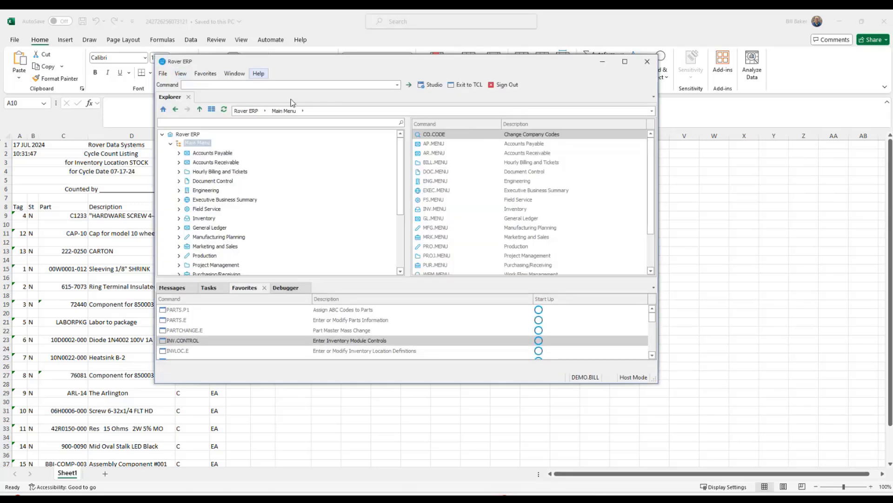
Step: Open Post Cycle Tags to Inventory with the command CYCLE.P2 and move its window into view
type("CY")
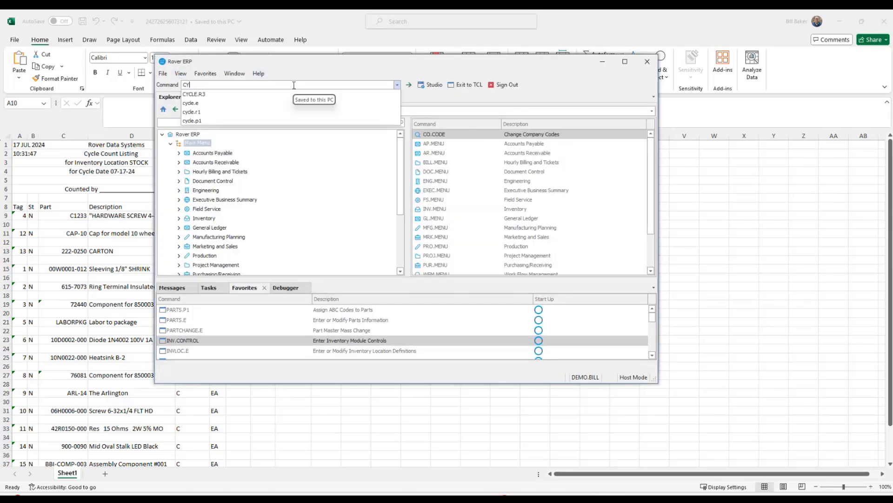
type("CLE.P2")
key("Return")
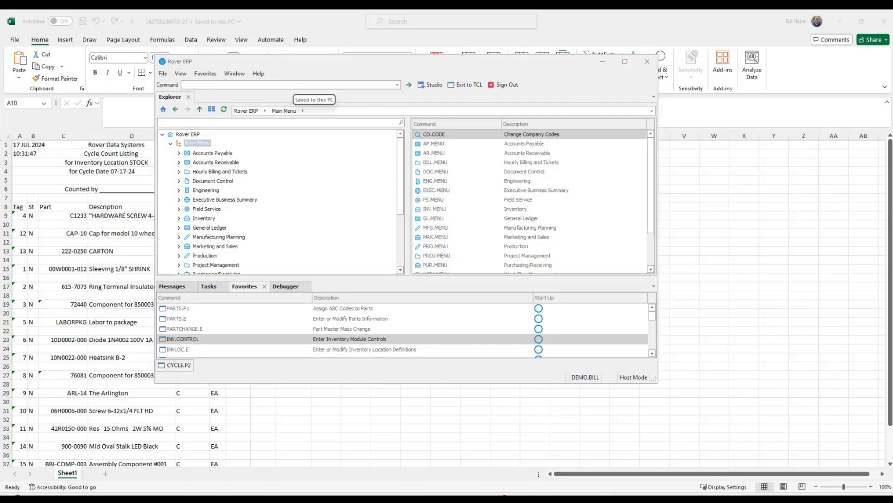
left_click_drag(68, 78, 482, 120)
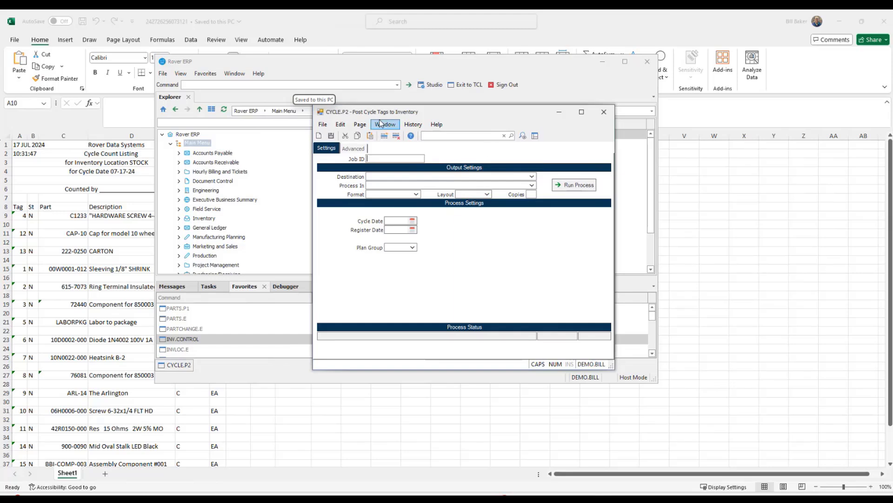
Step: Reopen Enter Cycle Inventory Counts with the command CYCLE.E and bring its window into view
left_click(299, 85)
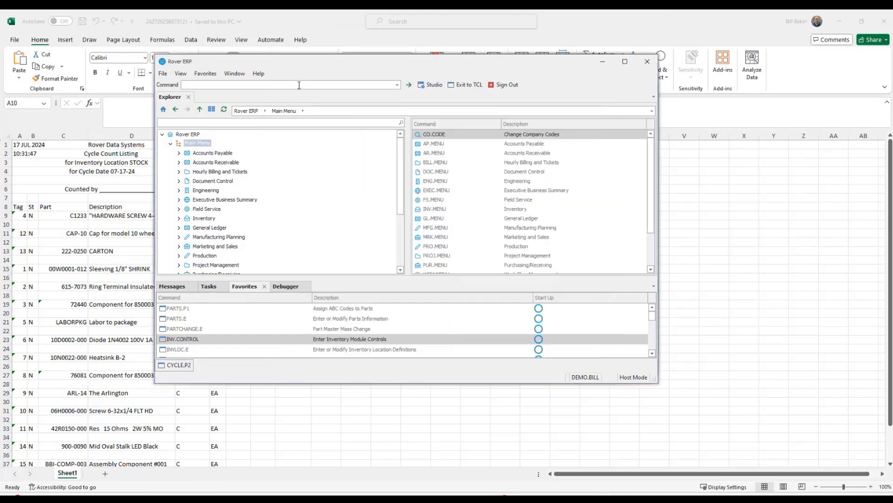
type("CYCLE.E")
key("Return")
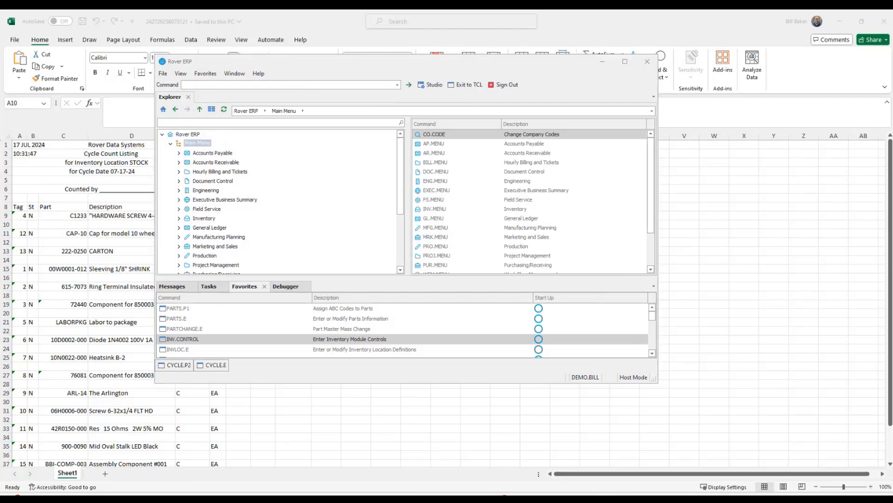
left_click(211, 365)
left_click_drag(124, 49, 395, 127)
Step: Look up the count records for tags 1 and 2, and close Enter Cycle Inventory Counts without saving
left_click(312, 199)
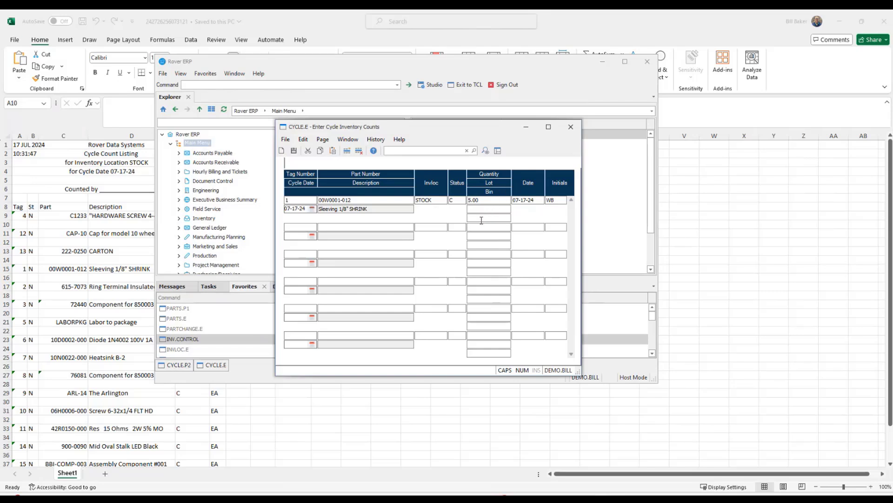
left_click(561, 201)
key("Return")
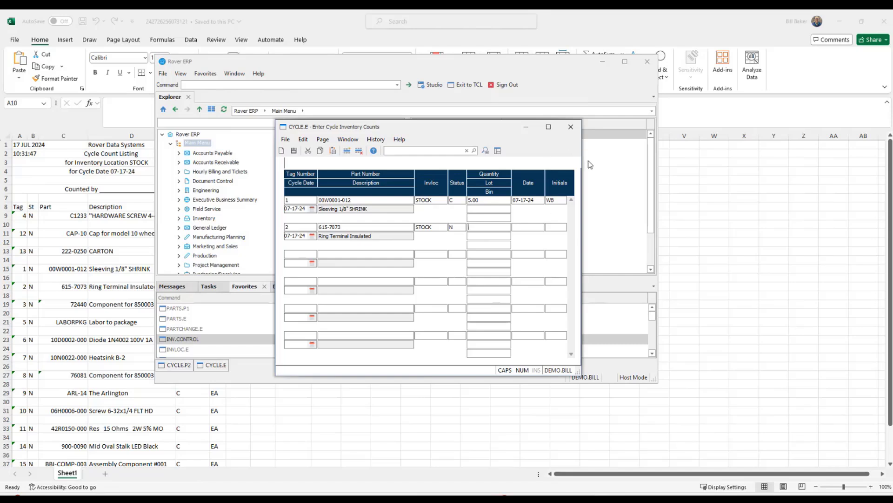
left_click(574, 133)
left_click(575, 134)
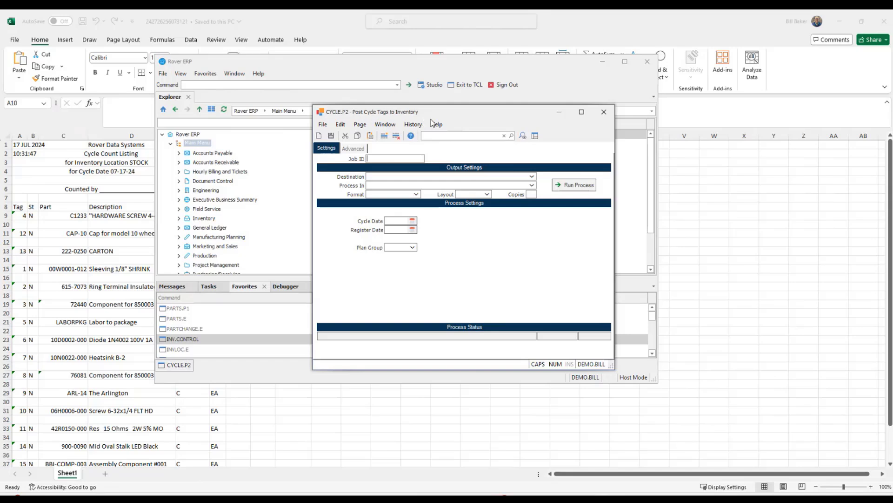
Step: Try to post the cycle tags with cycle date and register date 07-17-24 and plan group 1, and close the posting window
left_click(406, 222)
type("D")
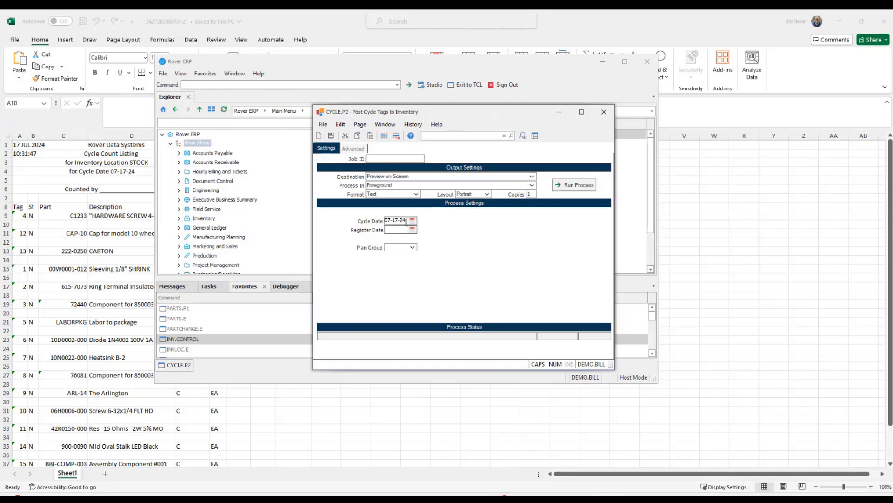
type("D")
key("Tab")
left_click(412, 247)
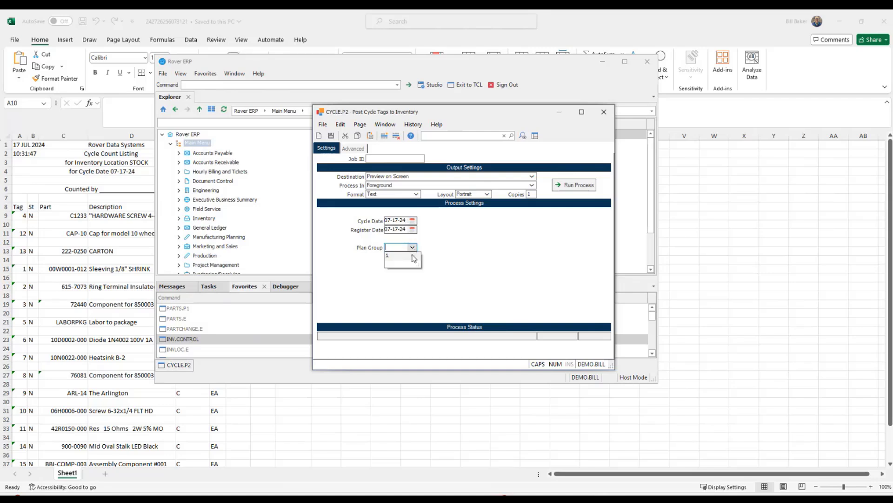
left_click(414, 255)
left_click(577, 185)
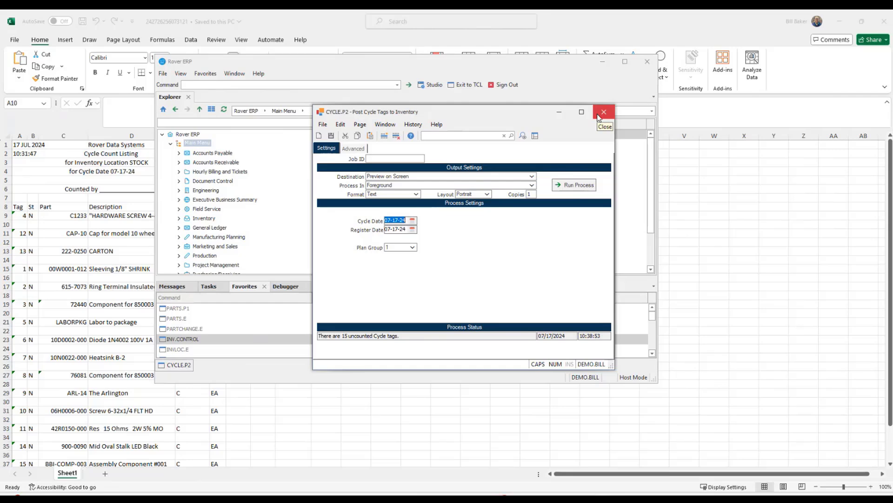
mouse_move(590, 118)
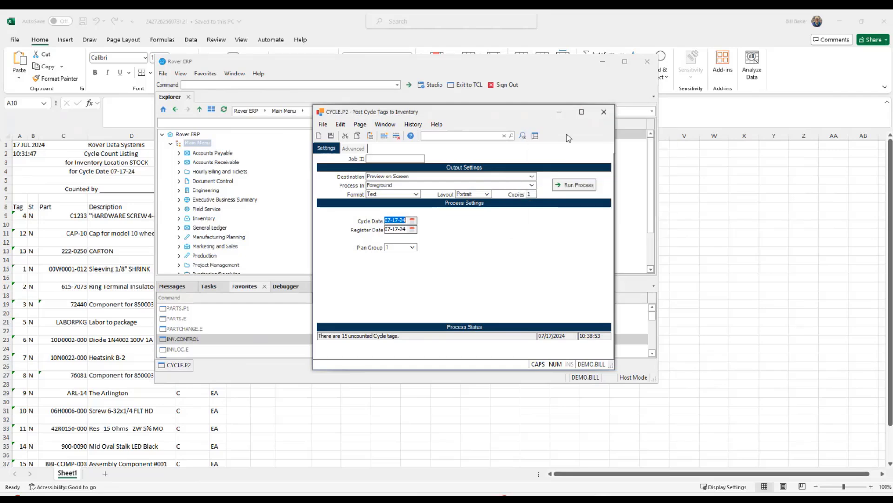
left_click(604, 112)
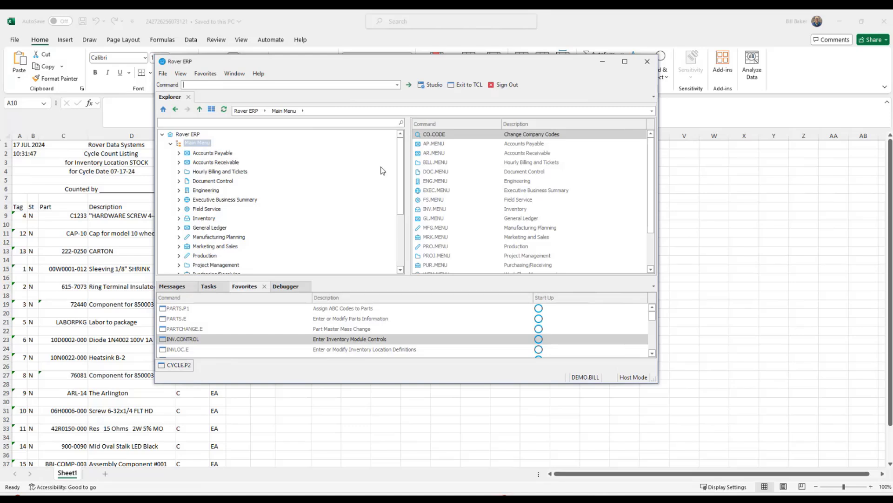
key("F4")
key("F4")
key("F4")
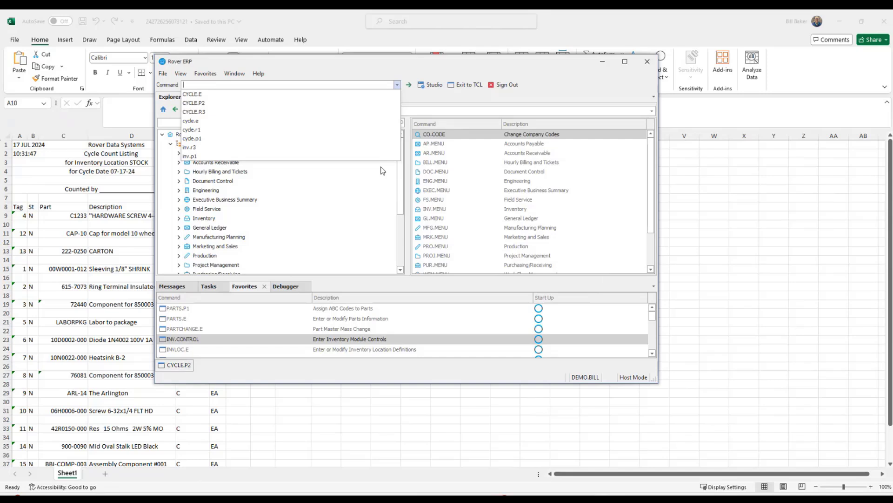
left_click(446, 109)
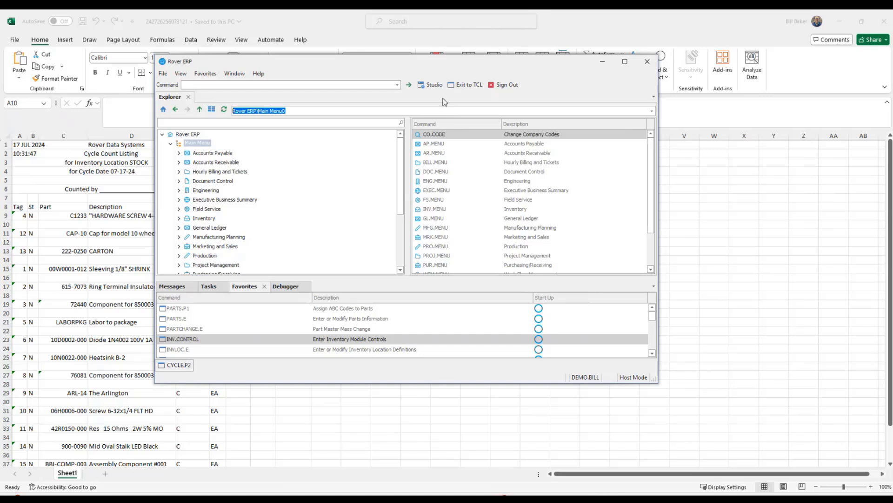
Step: Open the Unposted Cycle Tag Report with the command CYCLE.R4 and move its window into view
left_click(343, 85)
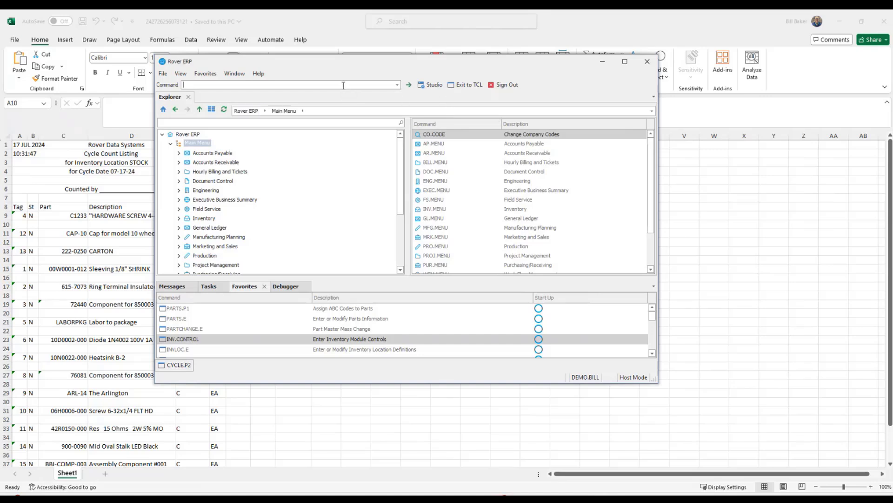
type("C")
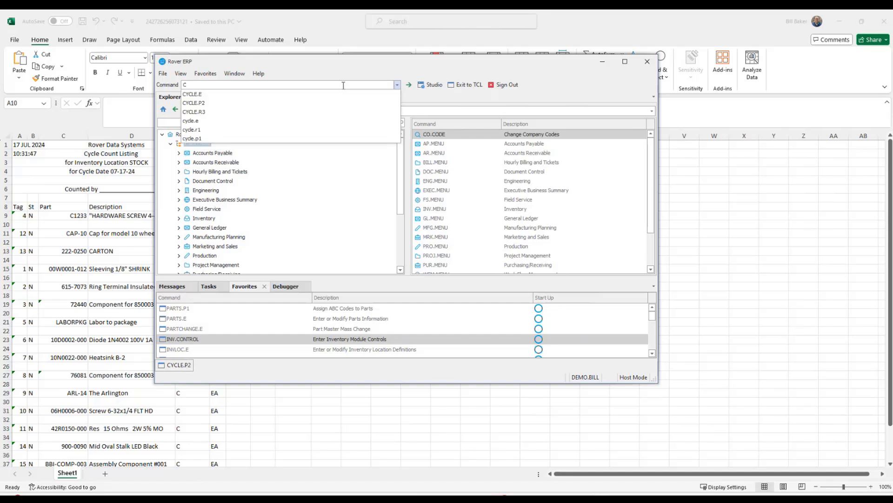
type("YCLE.")
type("R4")
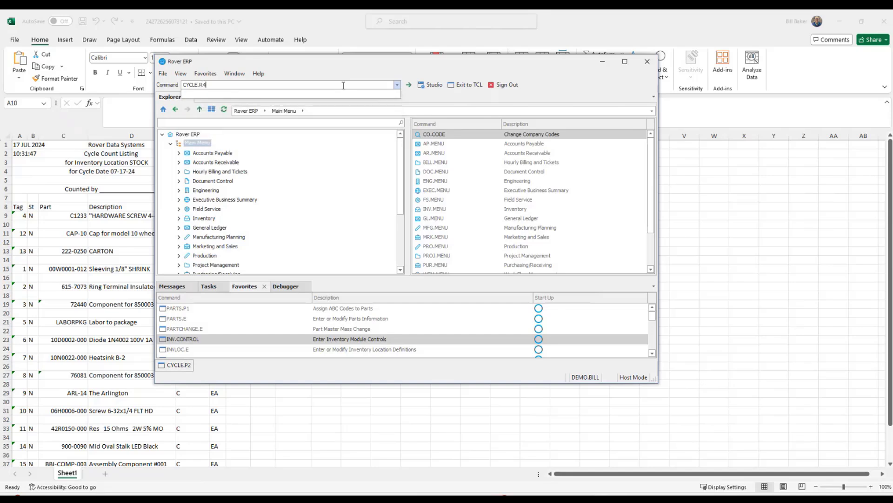
key("Return")
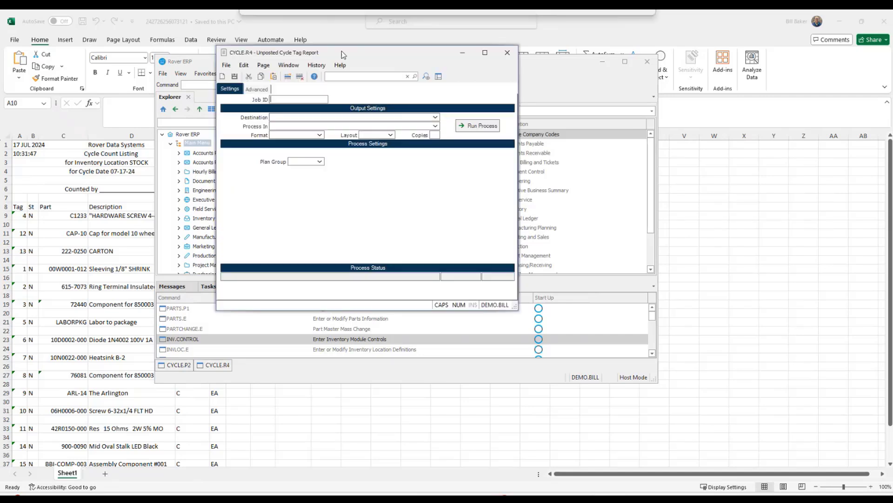
left_click_drag(341, 51, 448, 118)
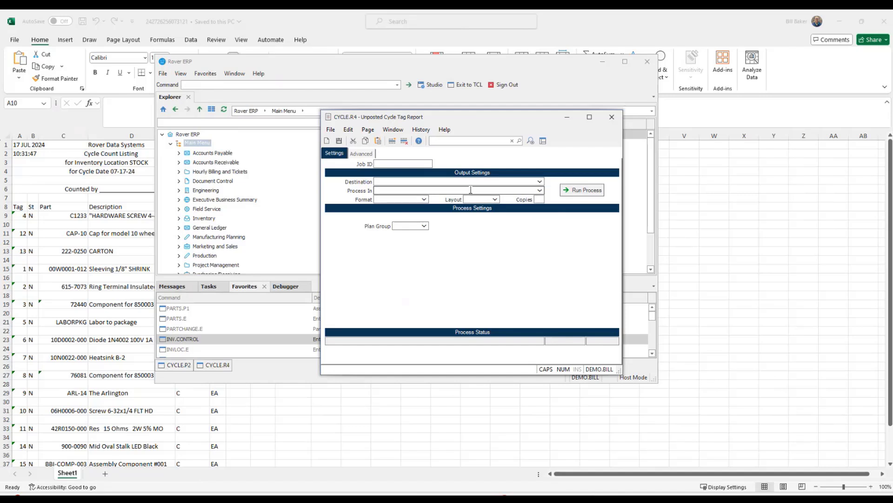
Step: Run the Unposted Cycle Tag Report on screen for plan group 1
left_click(423, 226)
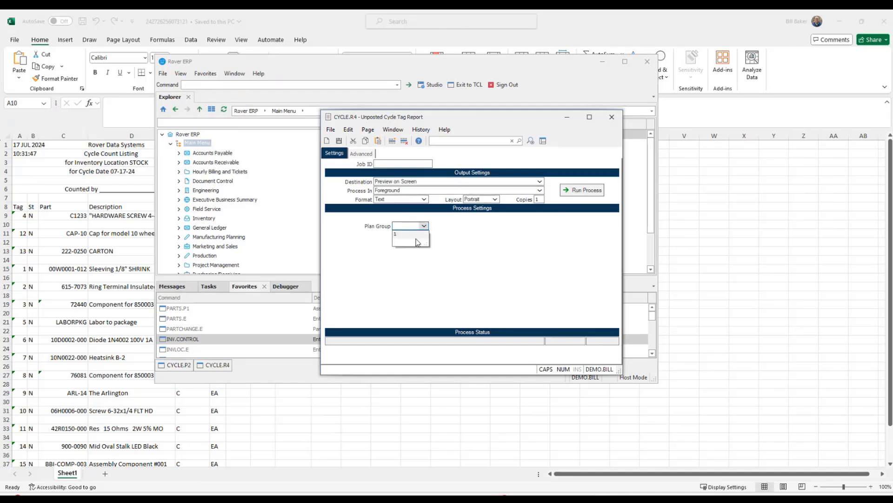
left_click(415, 236)
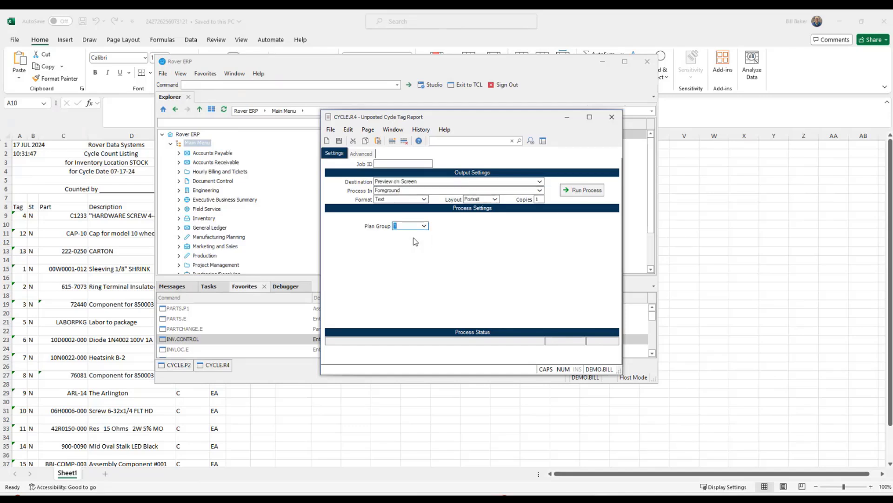
left_click(576, 191)
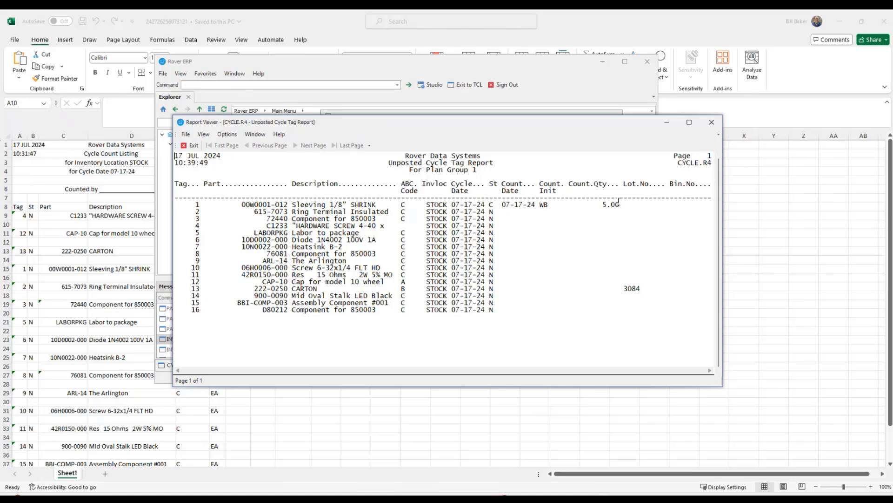
Step: Highlight the report lines for tags 2 to 16, and close the report preview and the Unposted Cycle Tag Report window
left_click_drag(628, 206, 498, 320)
left_click(198, 211)
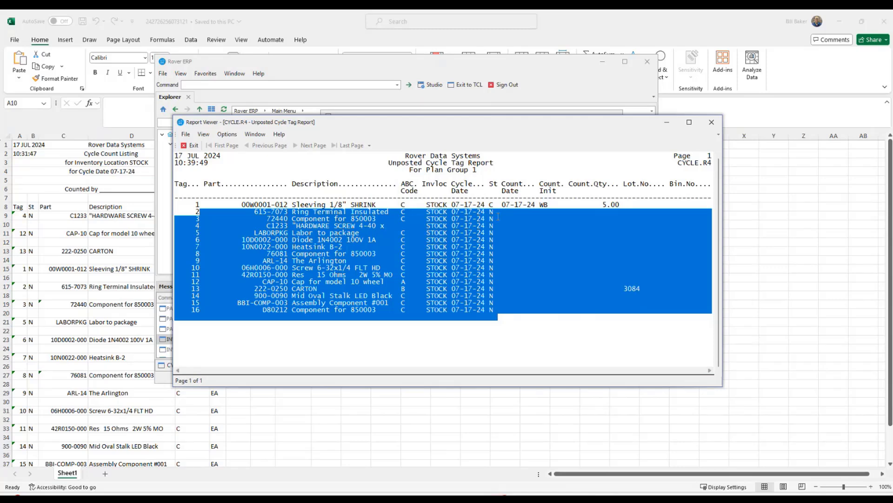
left_click(709, 122)
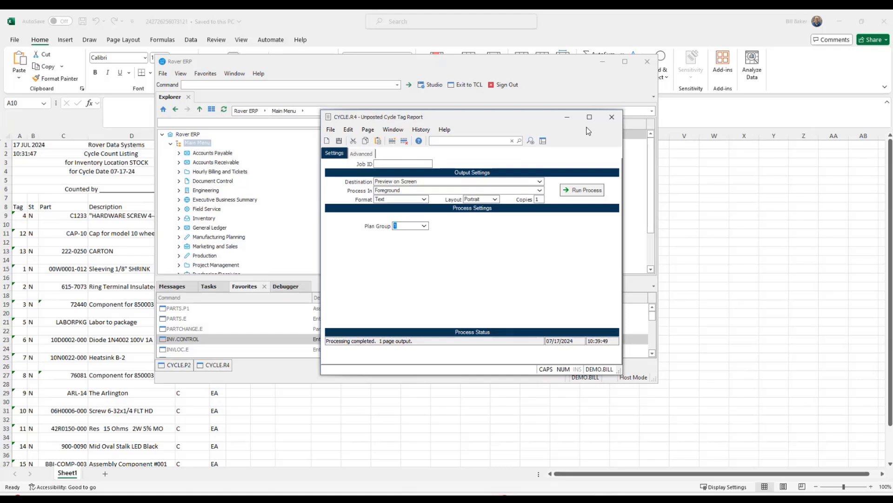
left_click(610, 118)
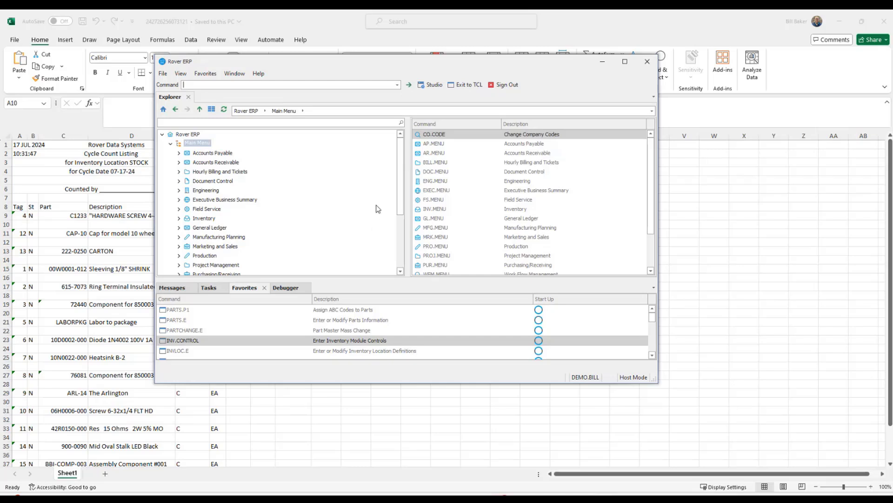
Step: Open Enter Cycle Inventory Counts with the command CYCLE.E and move its window into view
type("C")
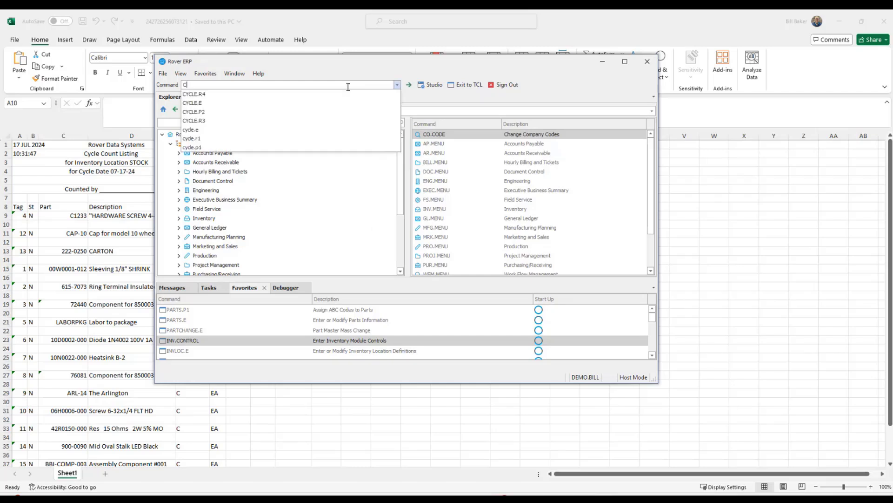
type("YCLE.E")
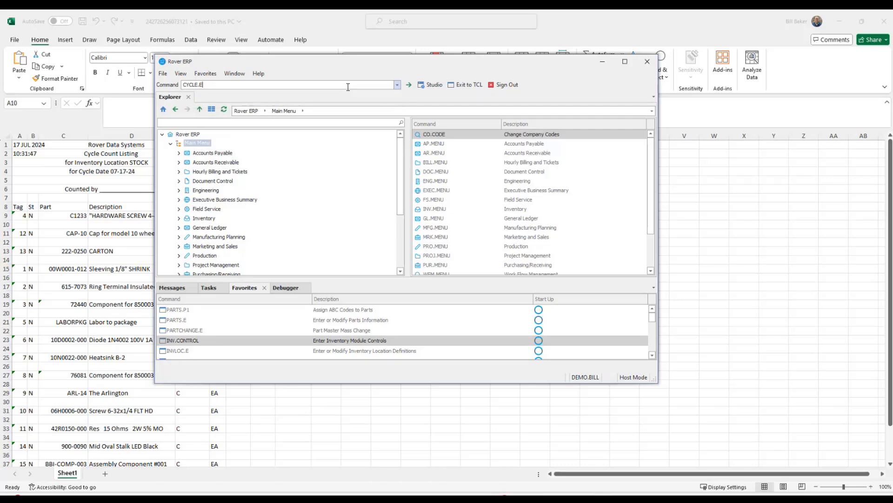
key("Return")
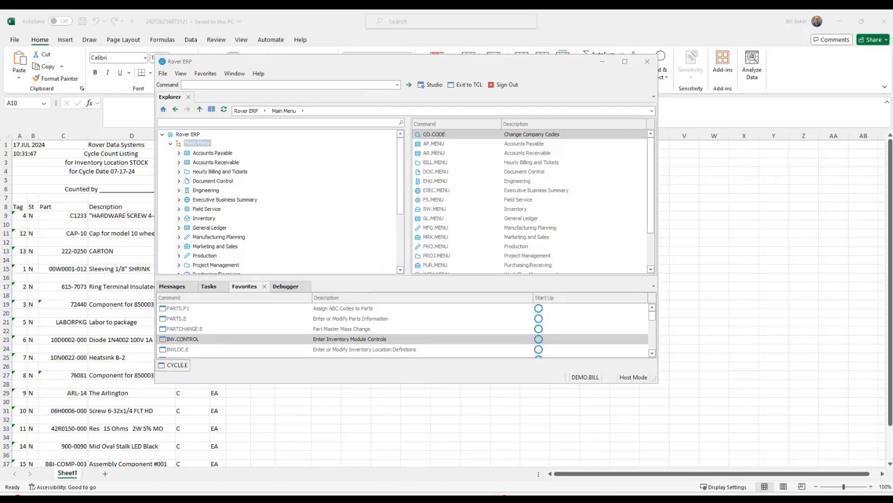
left_click_drag(75, 76, 601, 131)
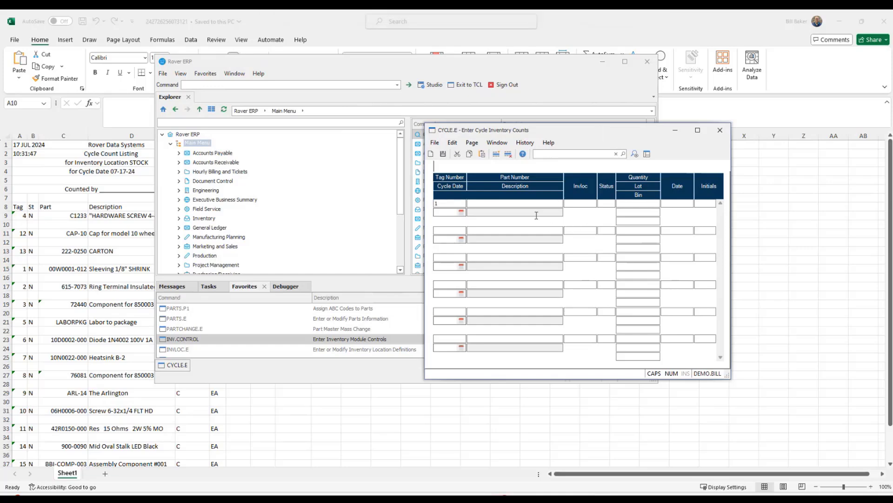
Step: Open Post Cycle Tags to Inventory with the command CYCLE.P2 and arrange it side by side with Enter Cycle Inventory Counts
left_click(370, 86)
type("CYCLE")
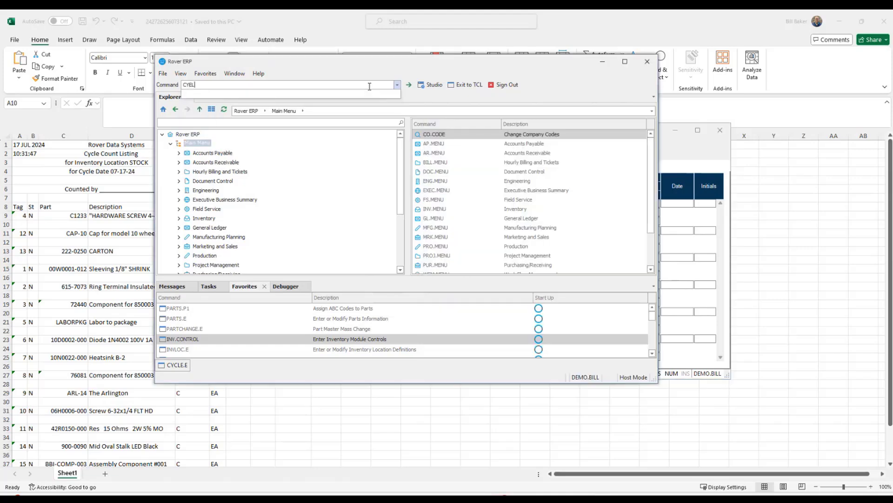
type(".P2")
key("Return")
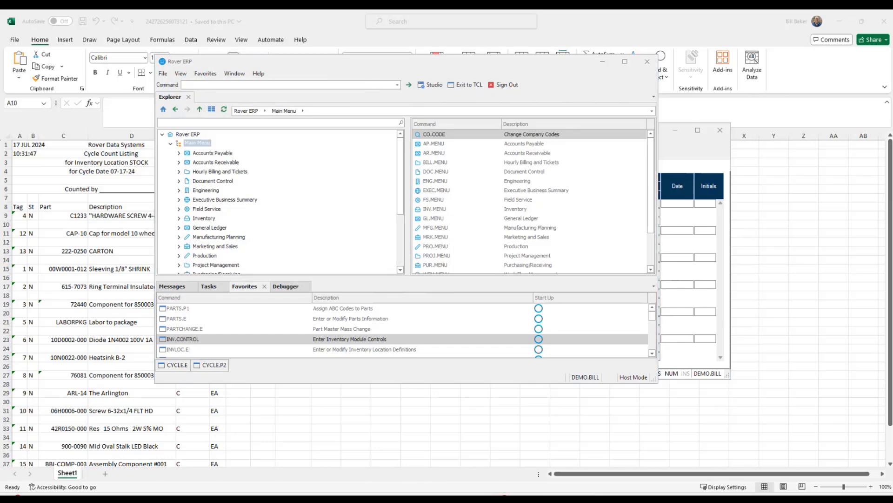
left_click_drag(495, 125, 326, 96)
left_click(678, 155)
left_click_drag(602, 131, 691, 91)
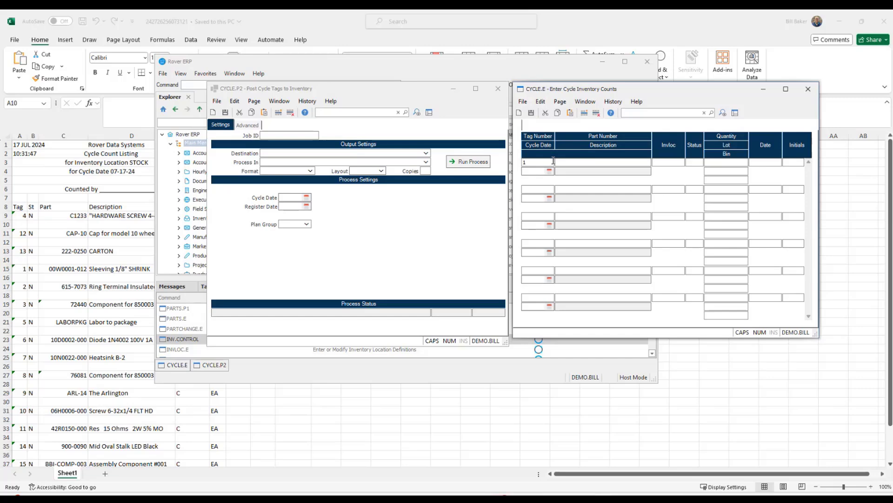
Step: Open Cancel a Cycle Count with the command CYCLE.P3, review its settings, and close it without running
left_click(378, 70)
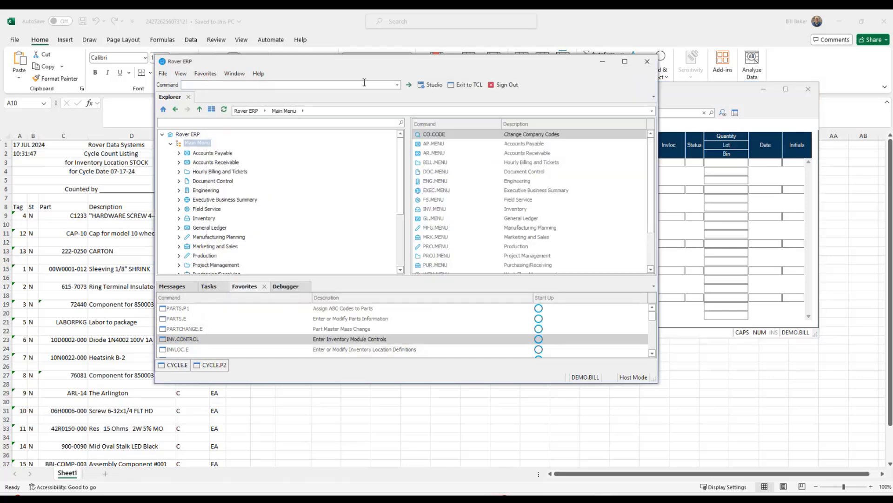
left_click(364, 82)
type("CYCLE.P3")
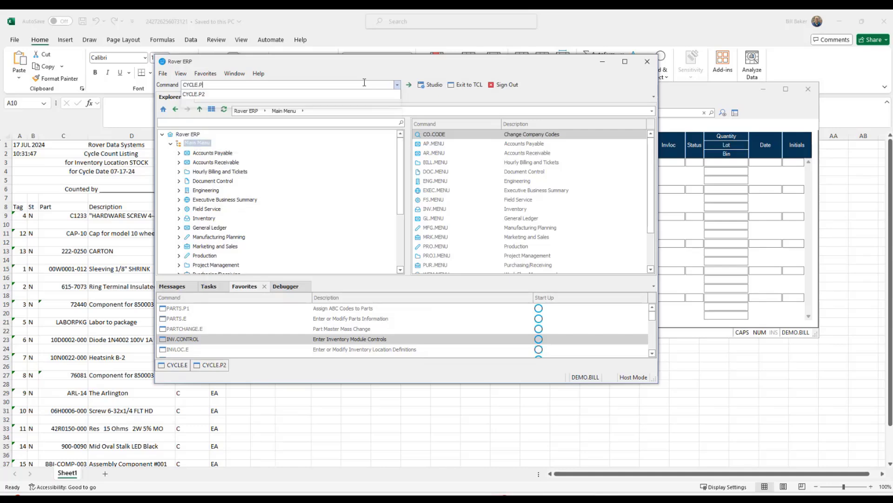
key("Return")
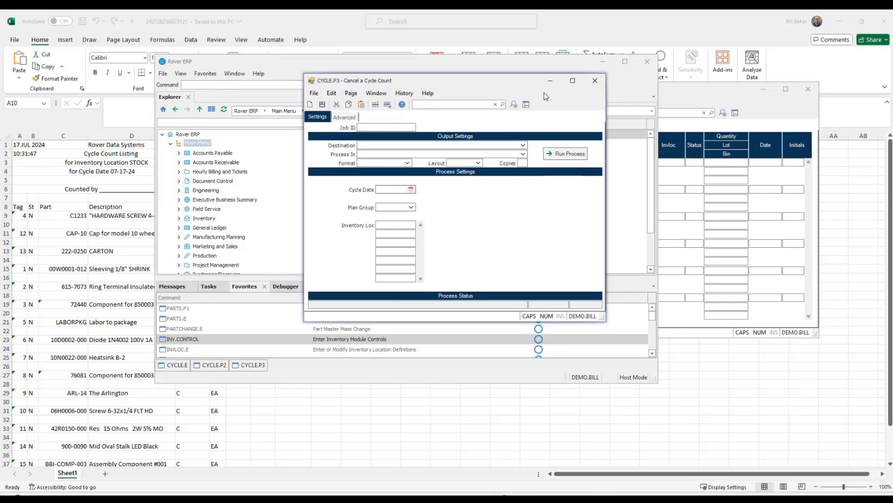
left_click(596, 82)
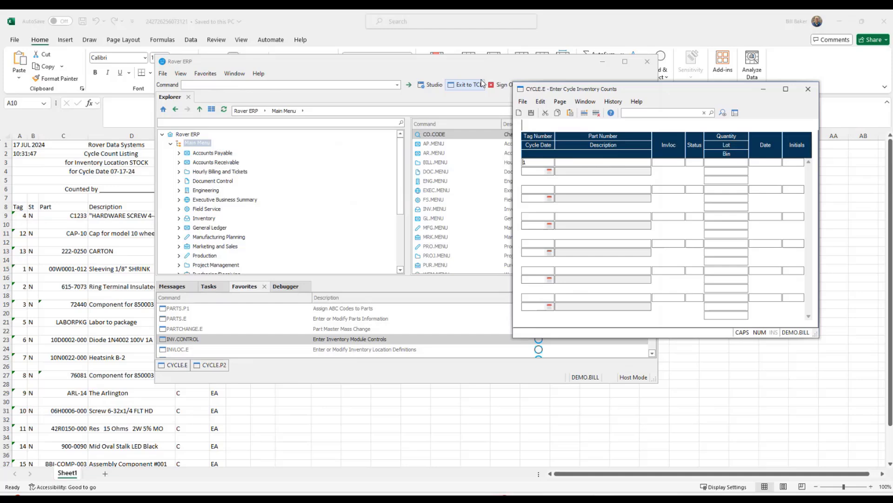
Step: Open Delete a Range of Uncounted Cycle Tags with the command CYCLE.P5, review its settings, and close it without running
left_click(389, 85)
type("CY")
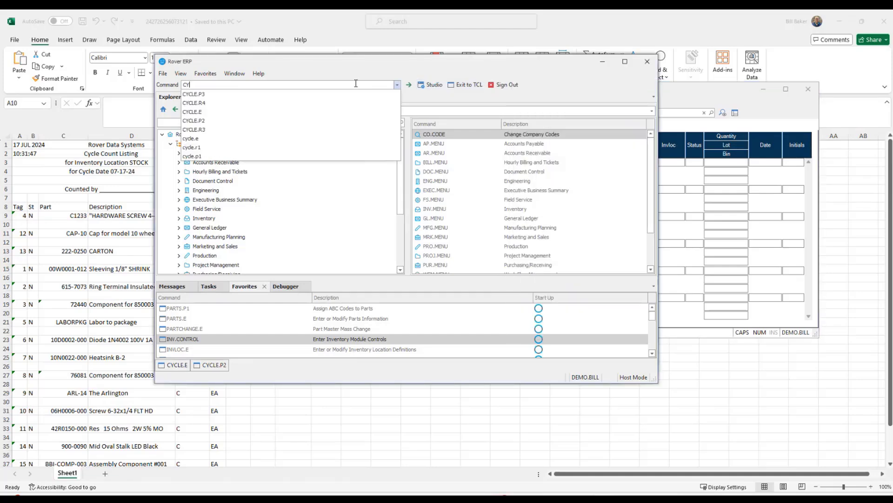
type("CLE.P5")
key("Return")
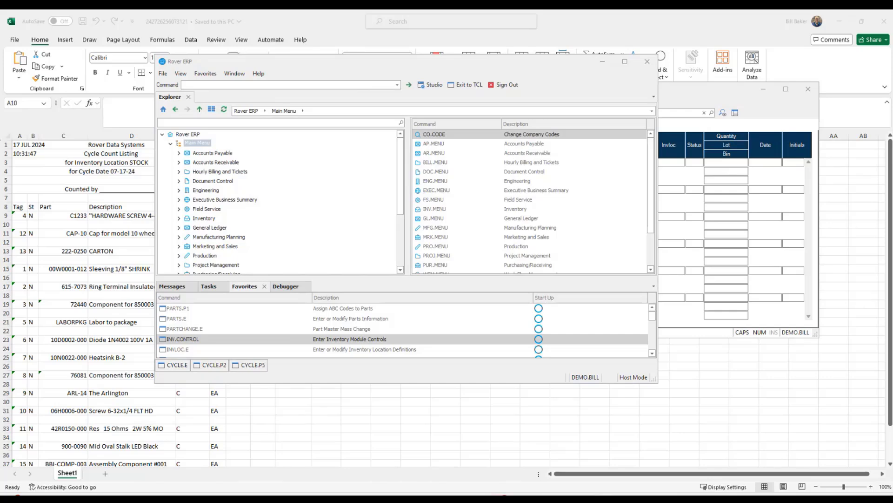
left_click_drag(279, 13, 474, 141)
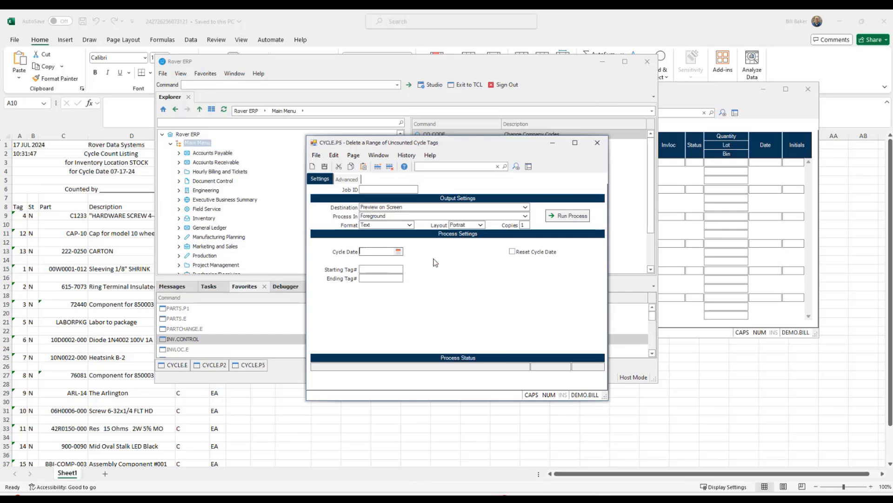
left_click(597, 143)
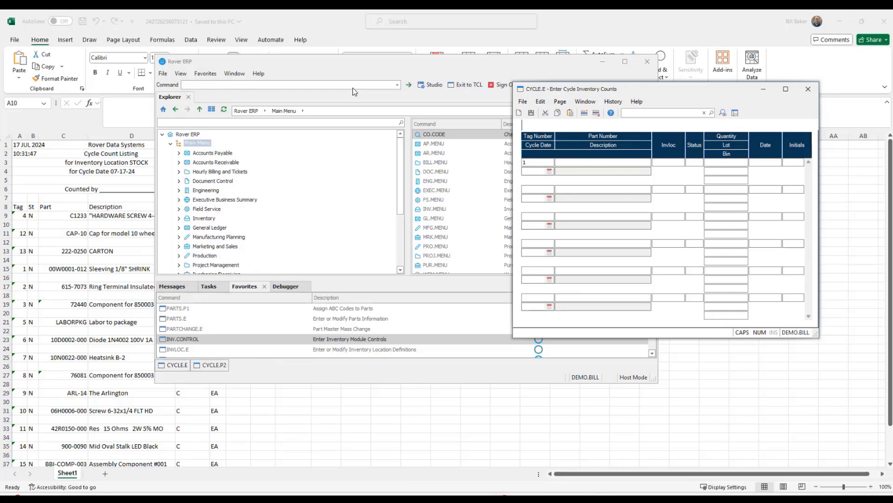
Step: Review the cycle counting commands at the end of the Favorites list
scroll(263, 320, "down", 5)
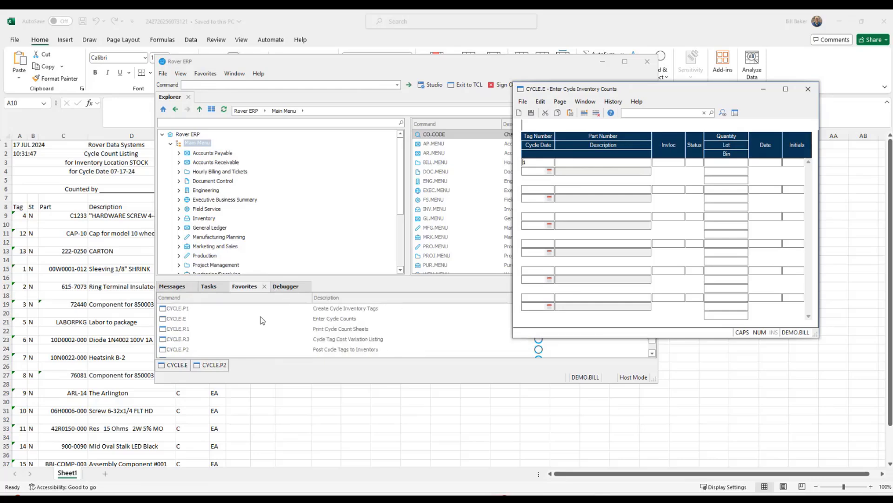
scroll(262, 319, "down", 1)
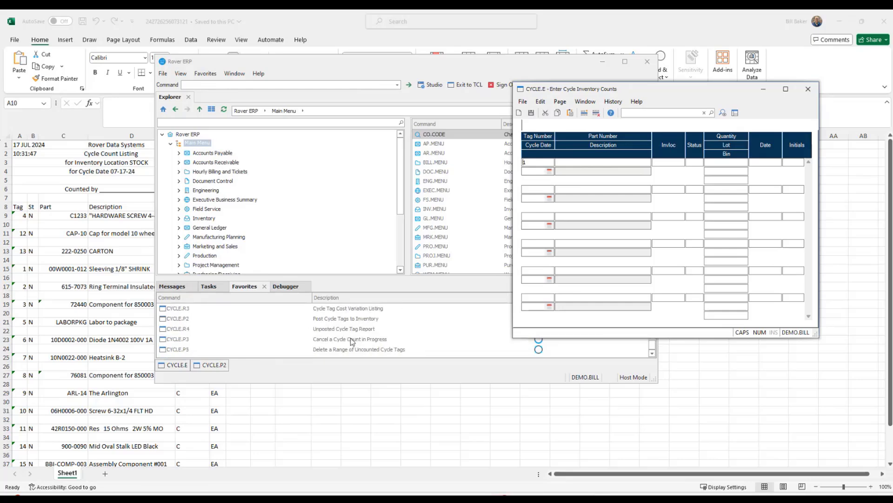